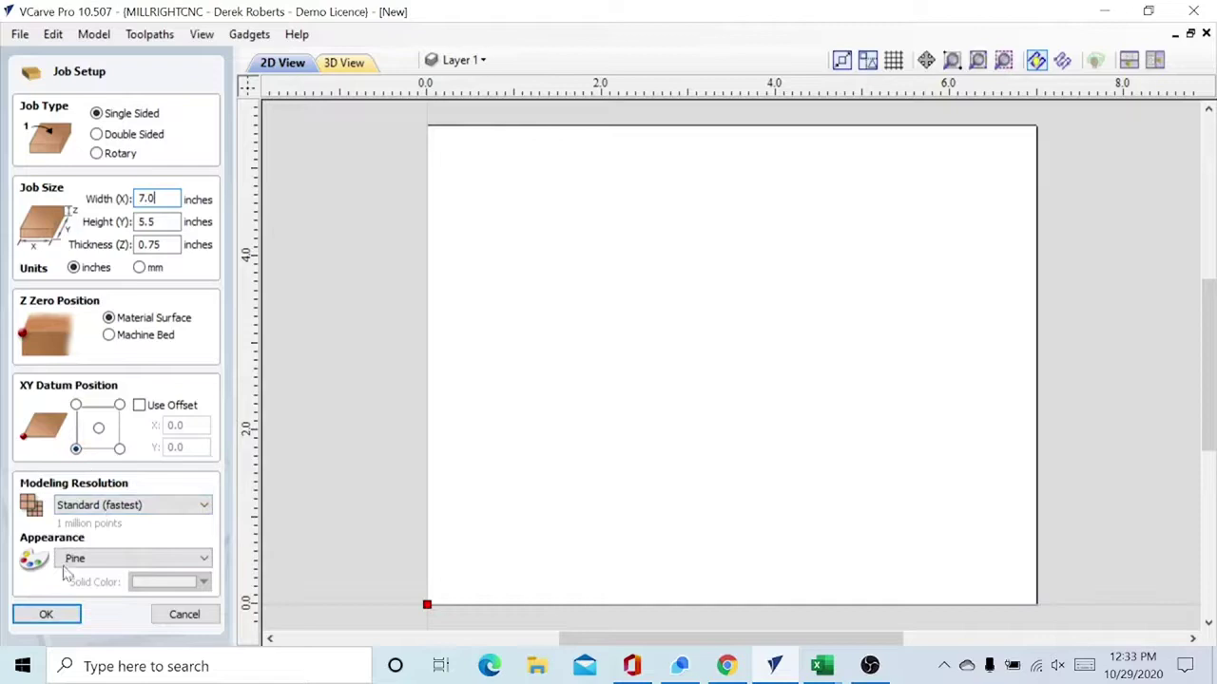
- Accept the 7.0 by 5.5 by 0.75 inch job setup and draw a circle of 2.0 inch radius centred at X 3.5, Y 2.75
{"action": "left_click", "coordinate": [55, 617]}
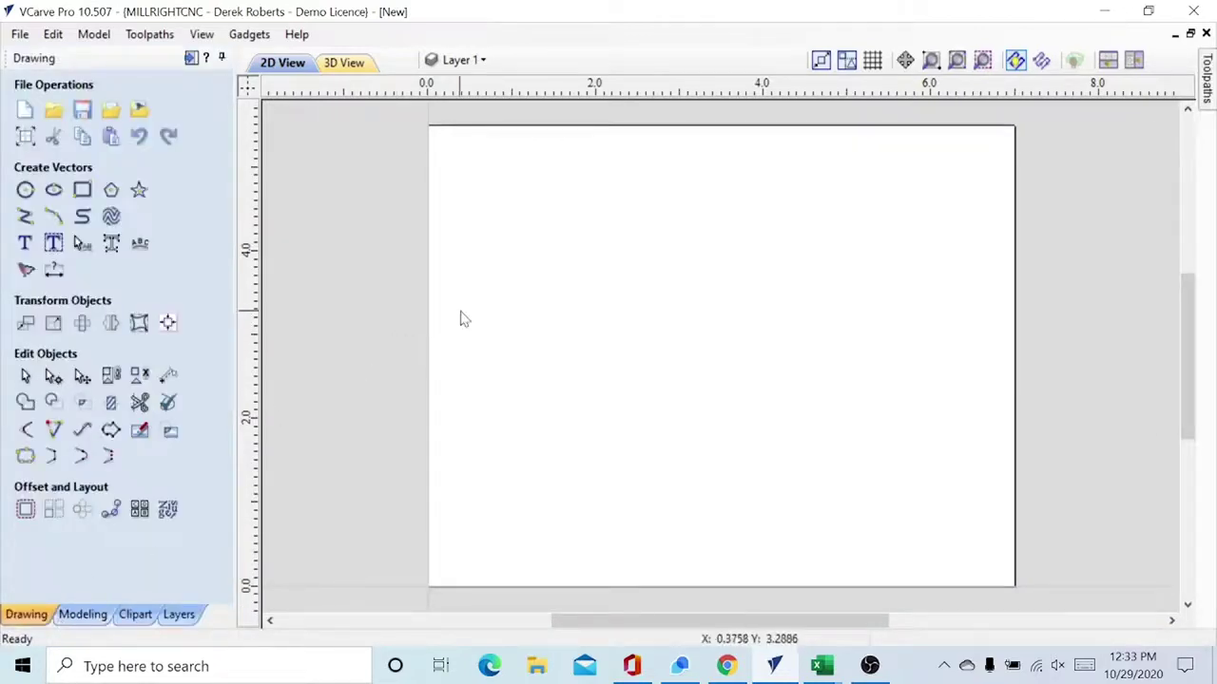
{"action": "left_click", "coordinate": [26, 192]}
{"action": "left_click", "coordinate": [91, 231]}
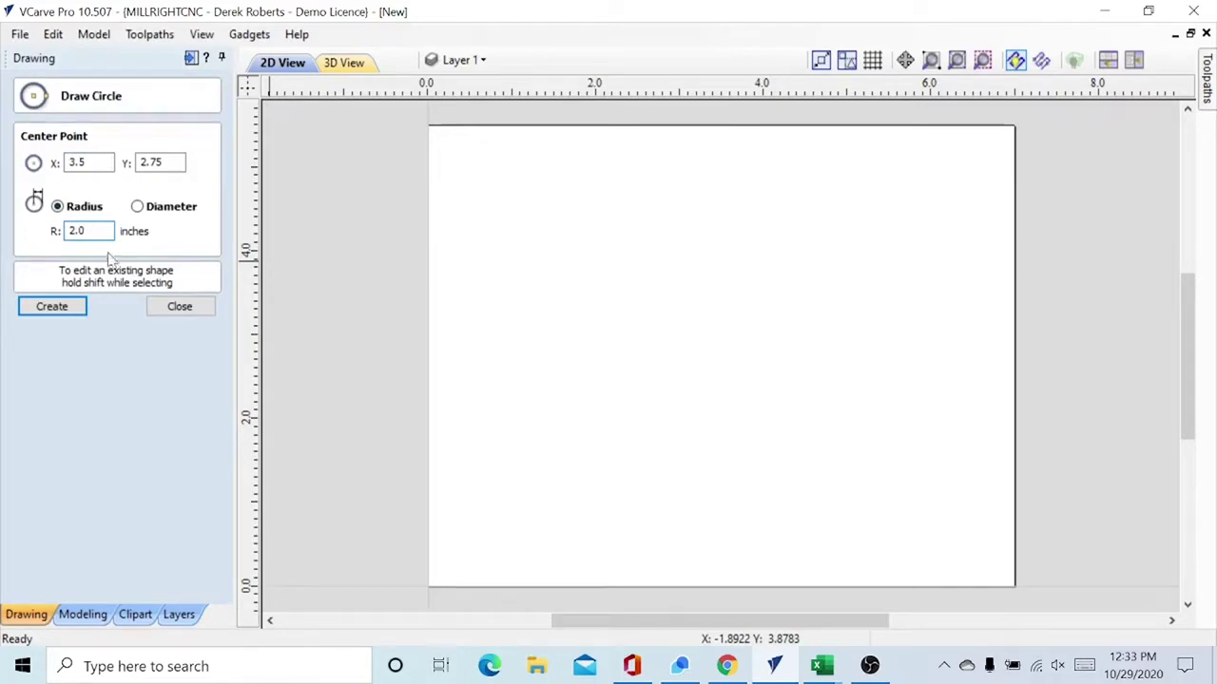
{"action": "left_click", "coordinate": [52, 307]}
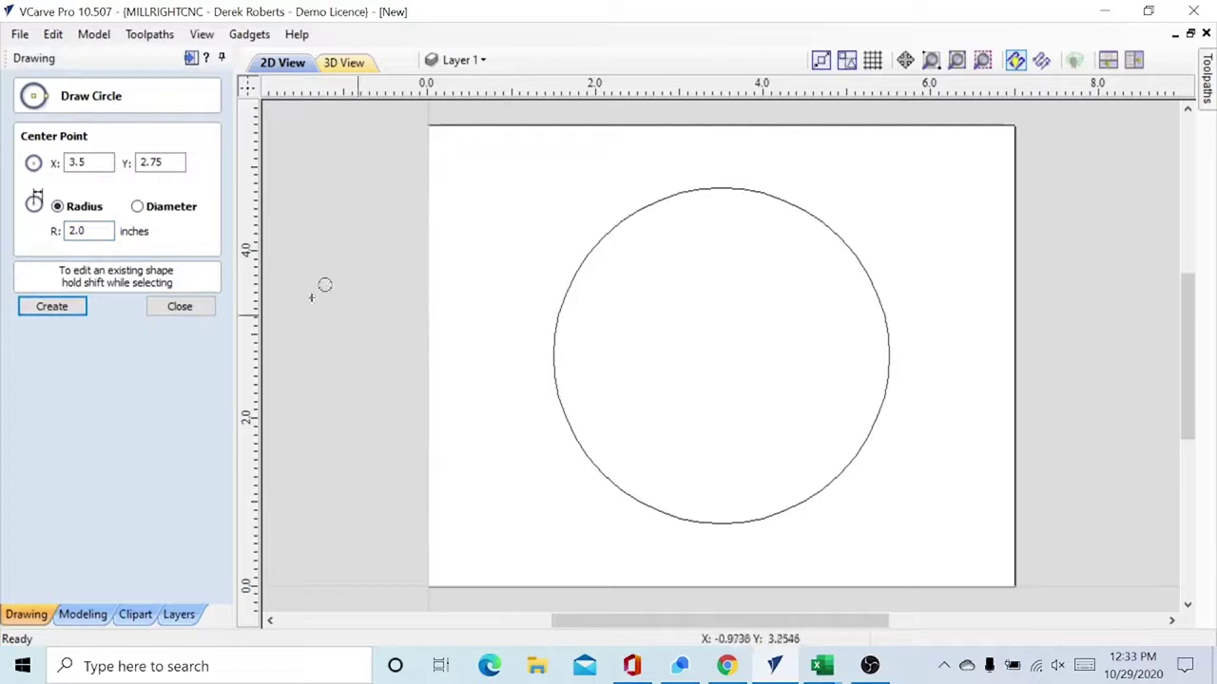
{"action": "left_click", "coordinate": [158, 314]}
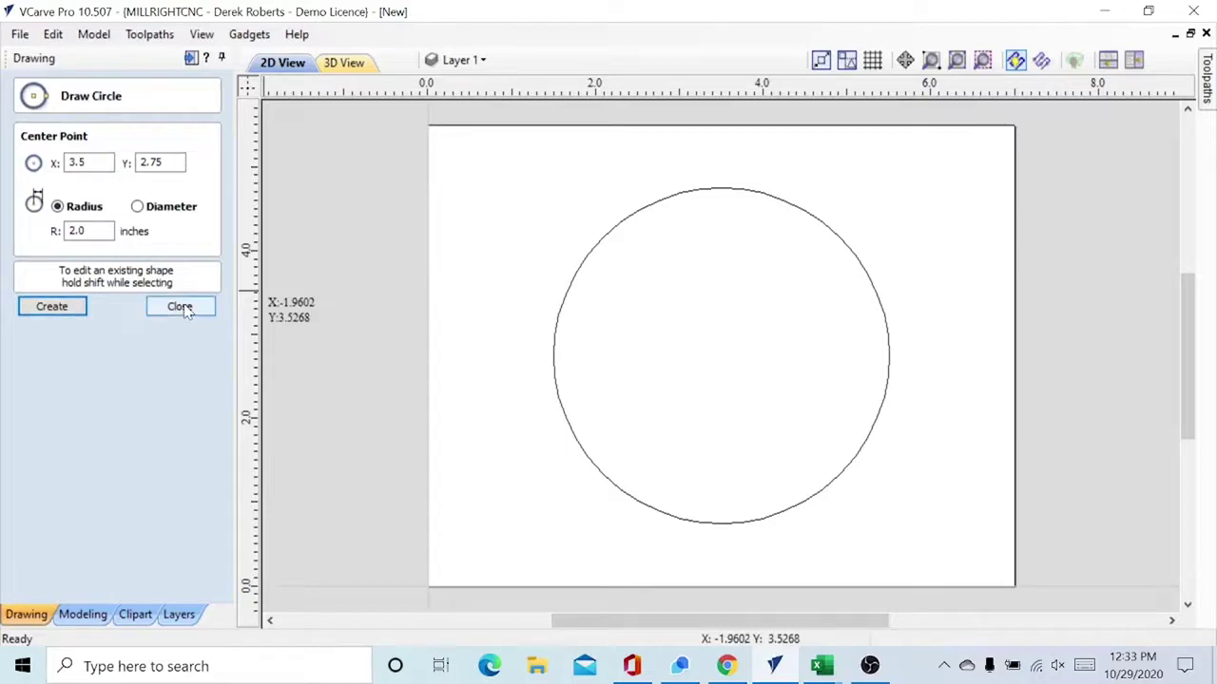
{"action": "left_click", "coordinate": [179, 307]}
- Draw a second circle with a 2.05 inch radius at the same centre, X 3.5, Y 2.75
{"action": "left_click", "coordinate": [24, 190]}
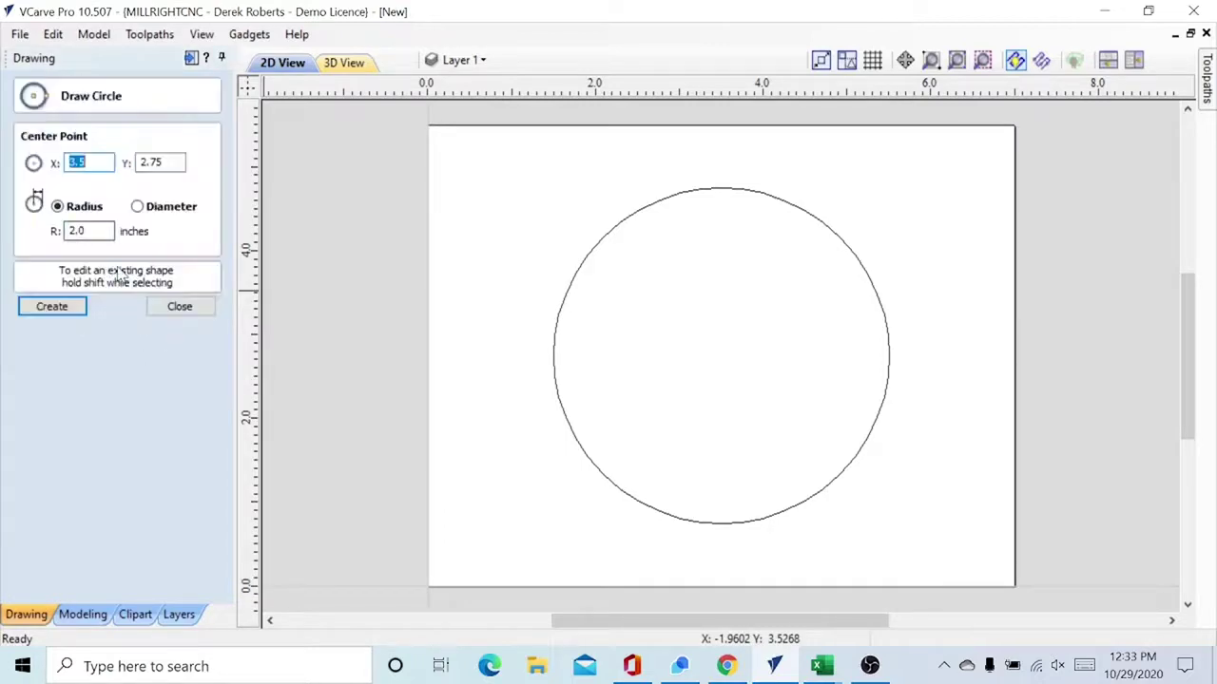
{"action": "left_click", "coordinate": [95, 231]}
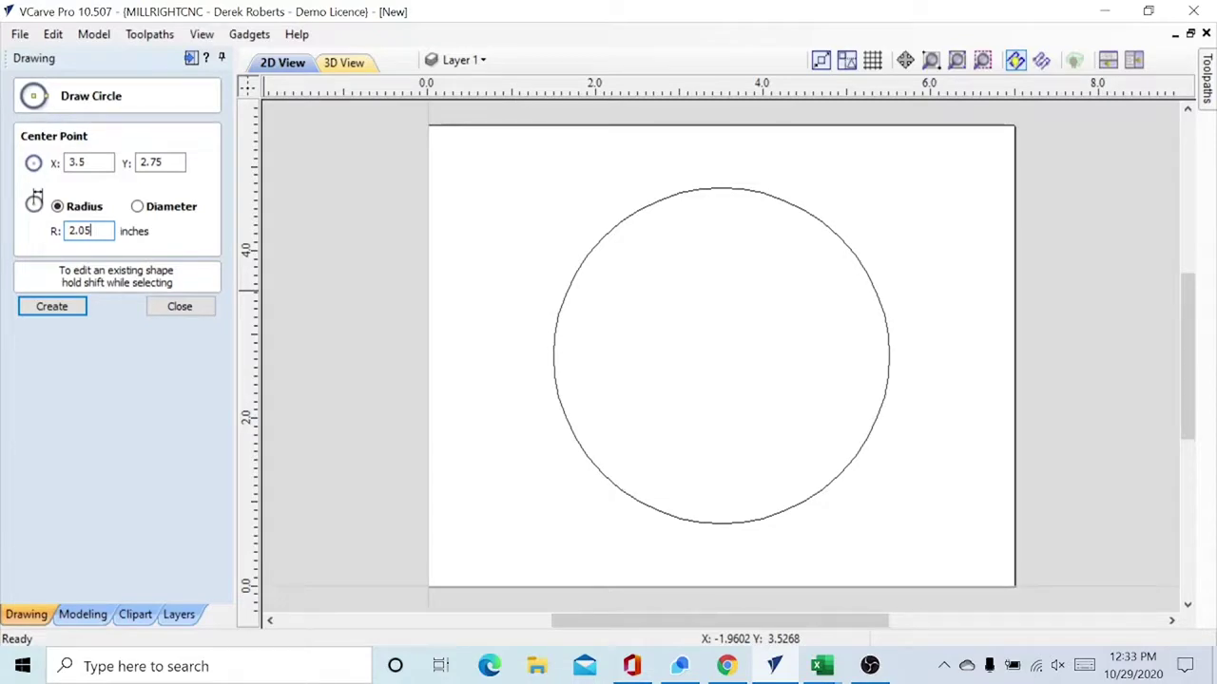
{"action": "left_click", "coordinate": [52, 306]}
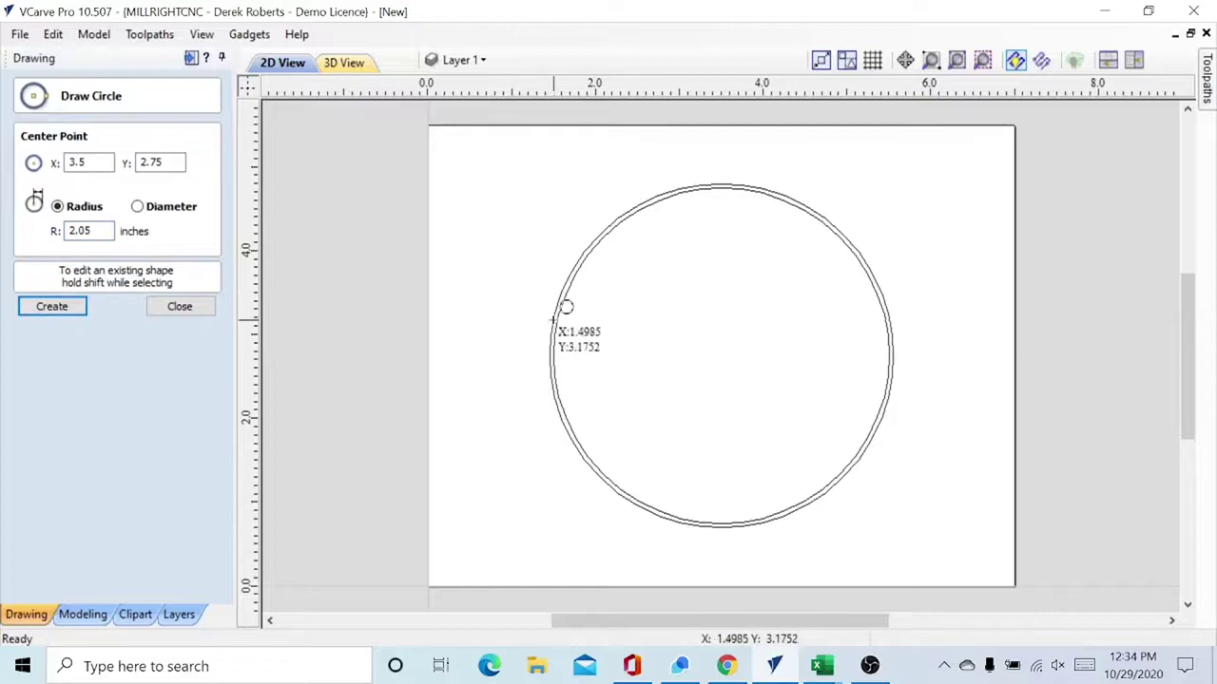
{"action": "left_click", "coordinate": [201, 308]}
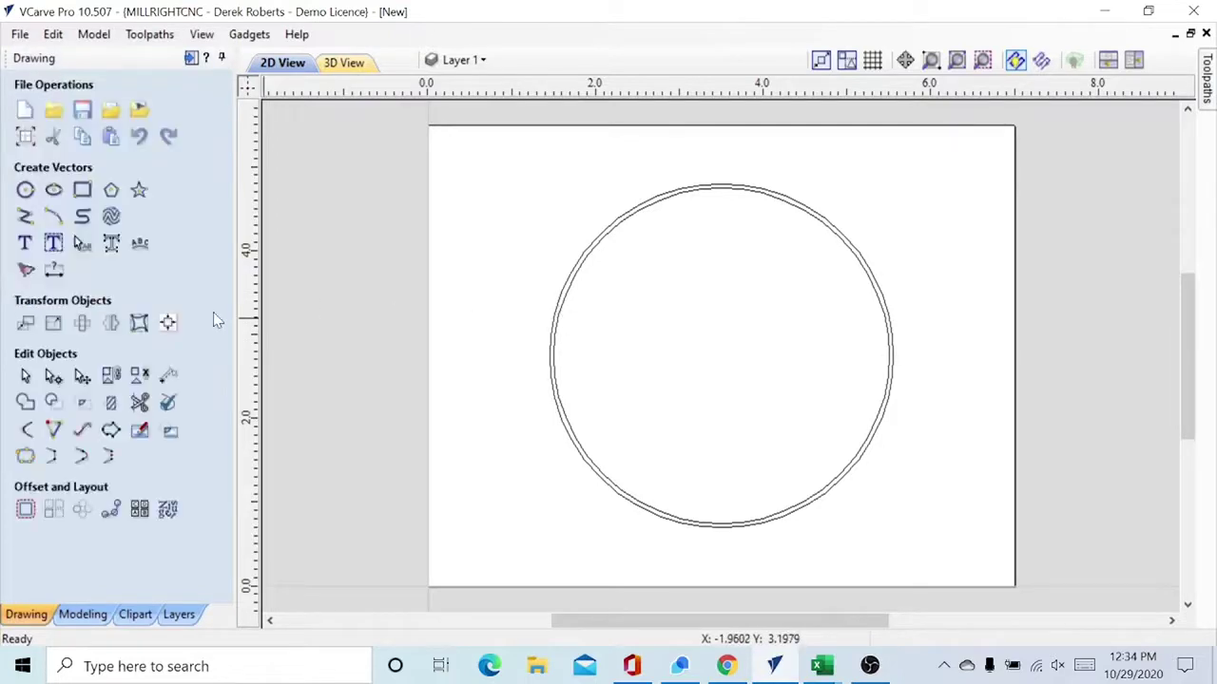
- Select both circles and centre them horizontally and vertically on the material, then clear the selection
{"action": "left_click", "coordinate": [560, 321]}
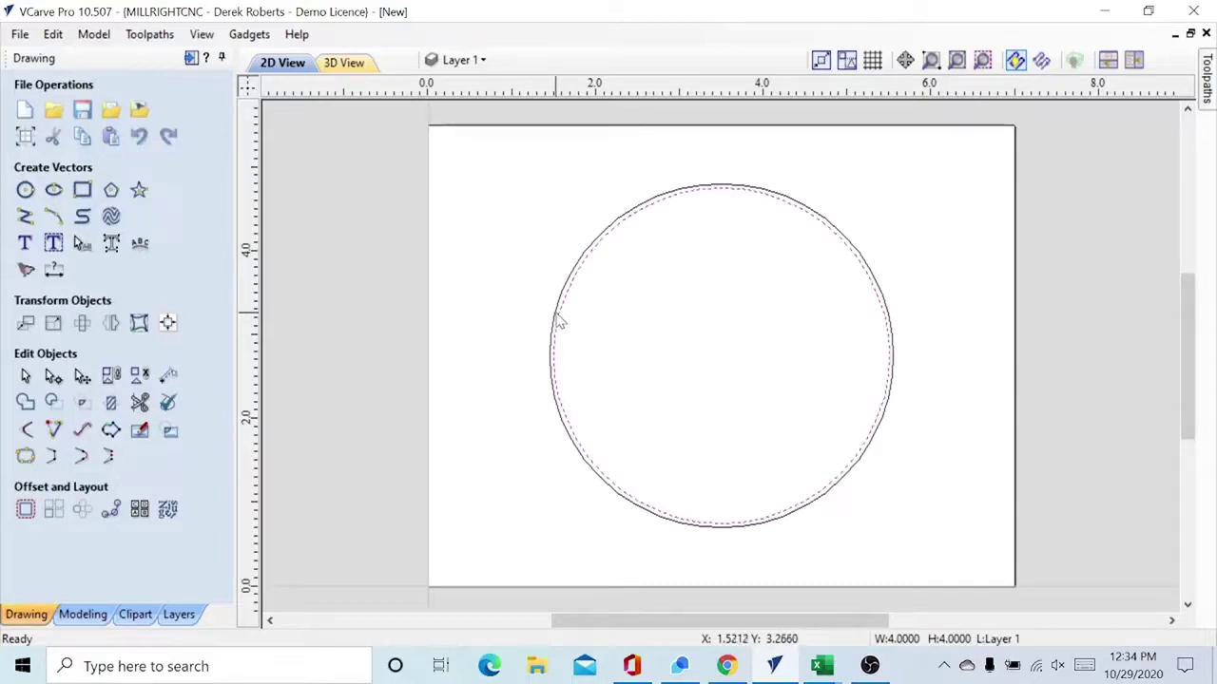
{"action": "left_click", "coordinate": [554, 321], "text": "shift"}
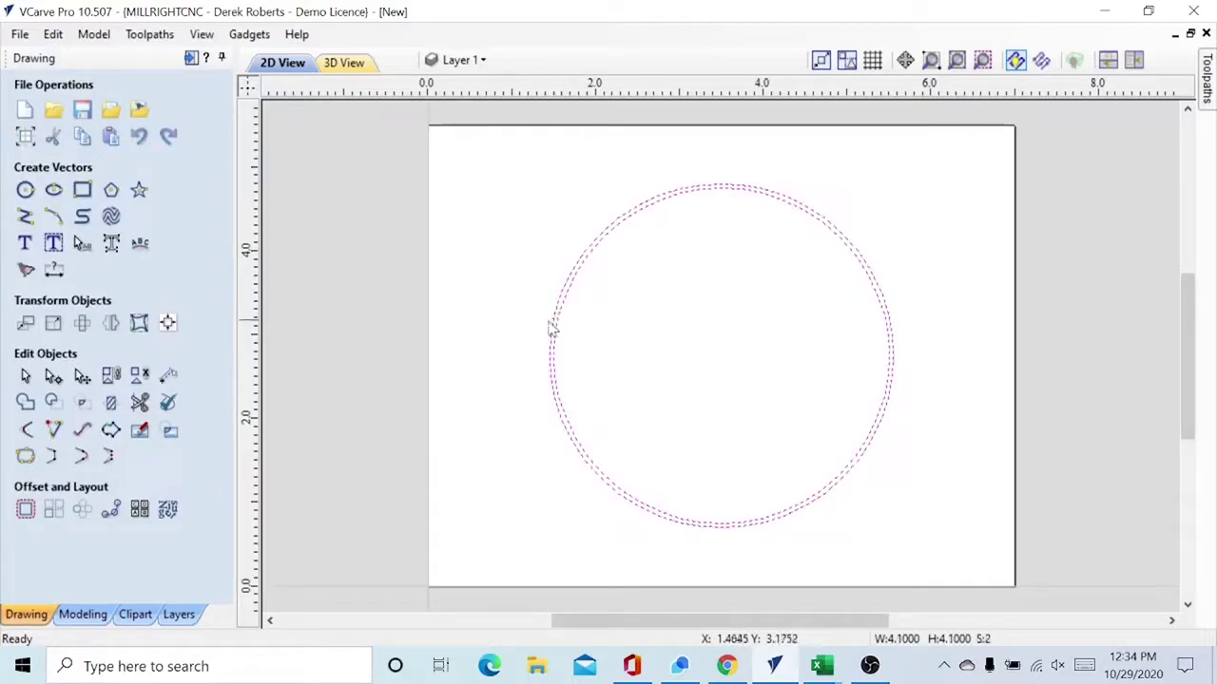
{"action": "left_click", "coordinate": [167, 325]}
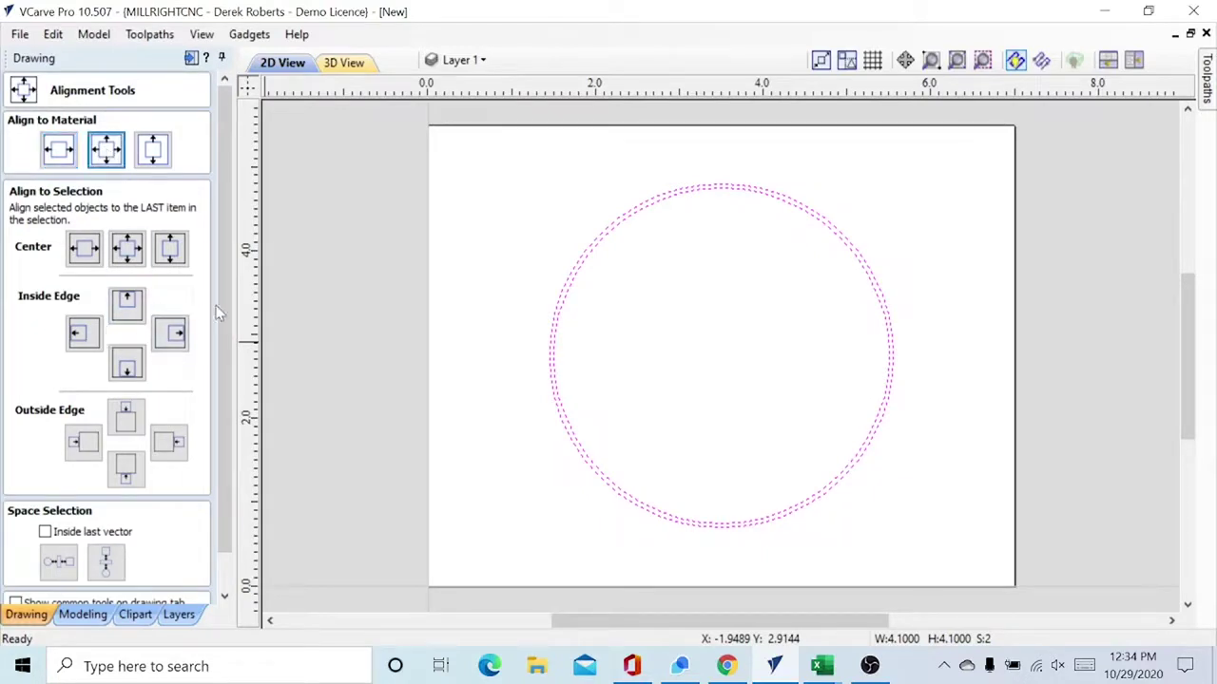
{"action": "scroll", "coordinate": [220, 319], "scroll_direction": "down", "scroll_amount": 1}
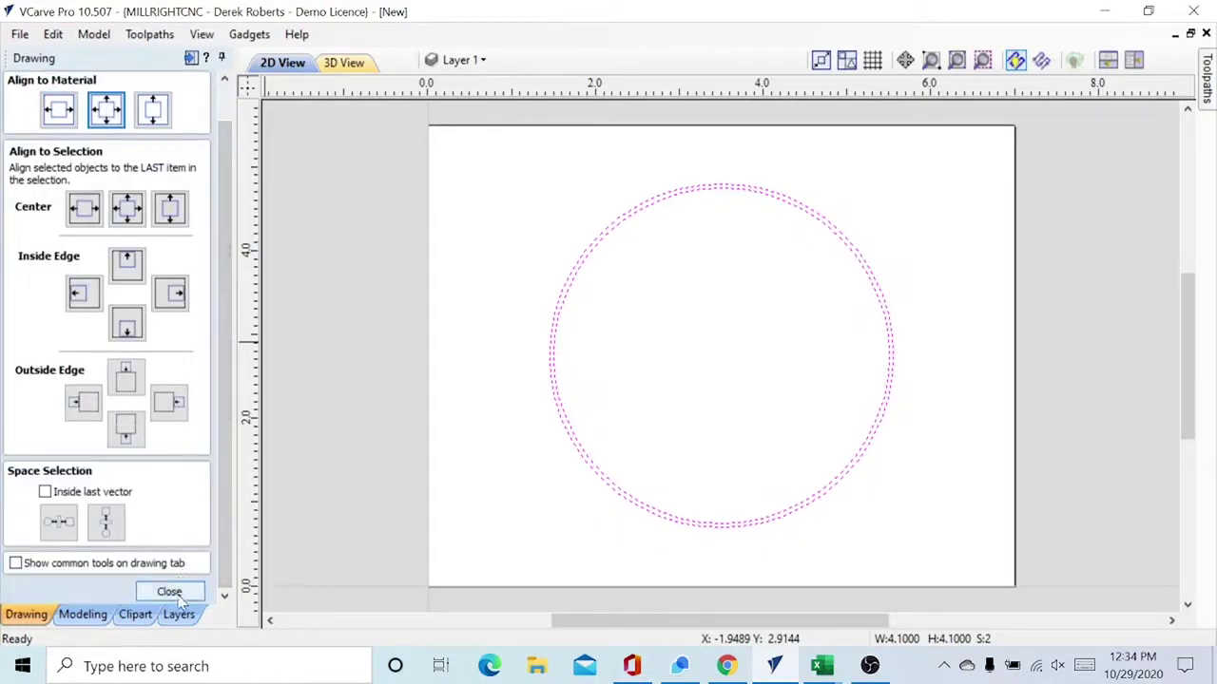
{"action": "left_click", "coordinate": [171, 593]}
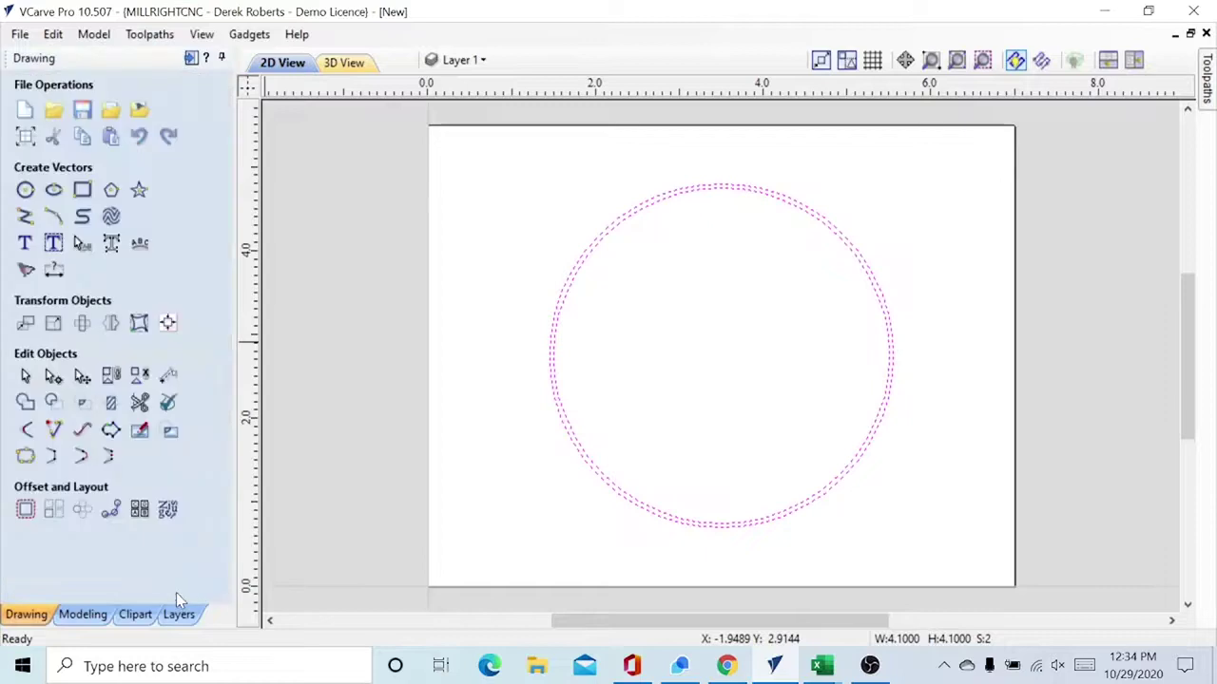
{"action": "left_click", "coordinate": [490, 414]}
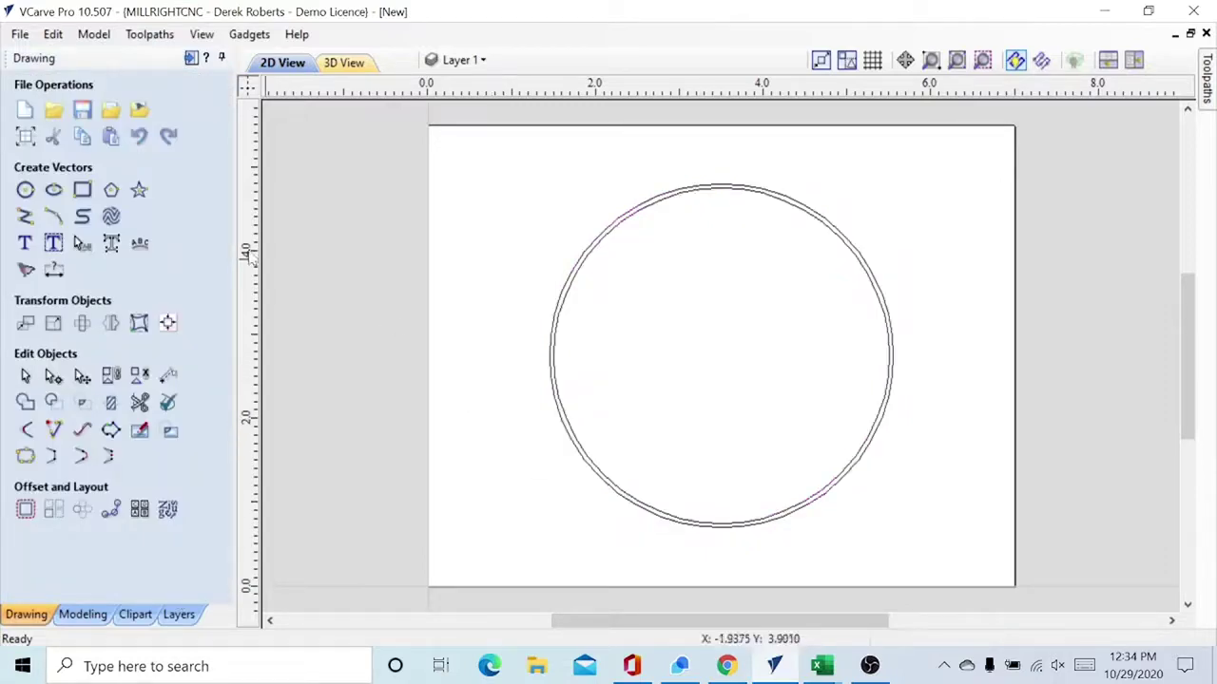
- Import the bear bitmap 28-280895_full-bear-black-white-bear-mascot from the Downloads folder
{"action": "left_click", "coordinate": [140, 112]}
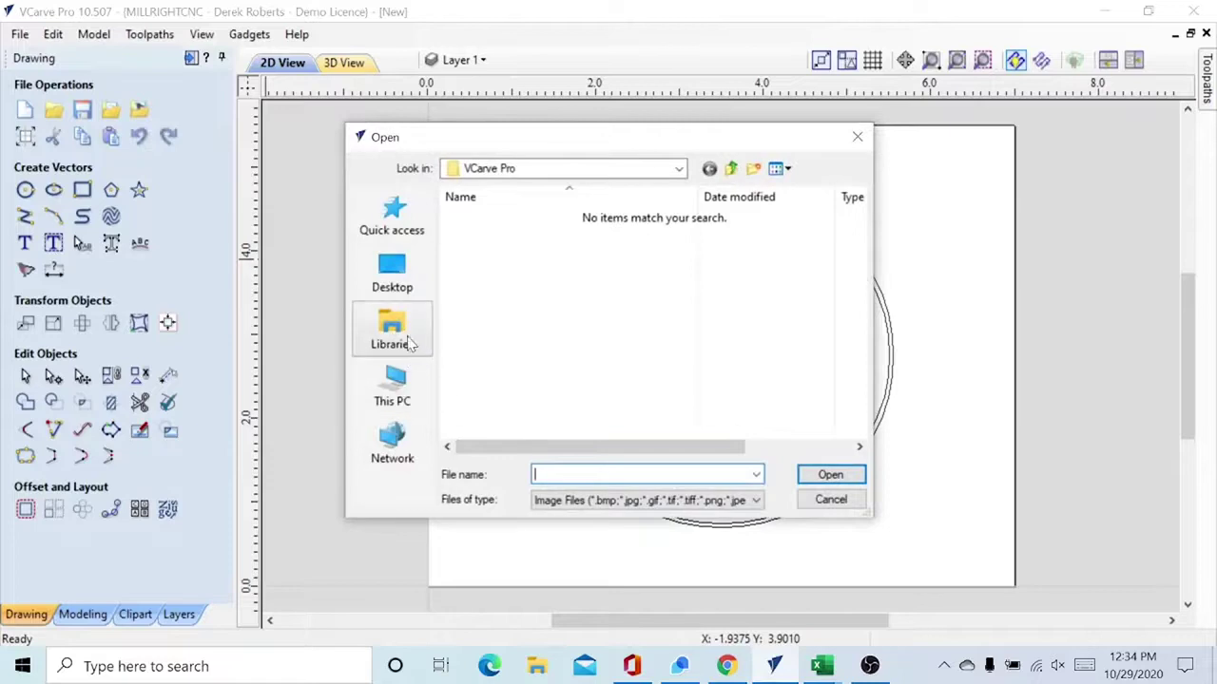
{"action": "left_click", "coordinate": [422, 376]}
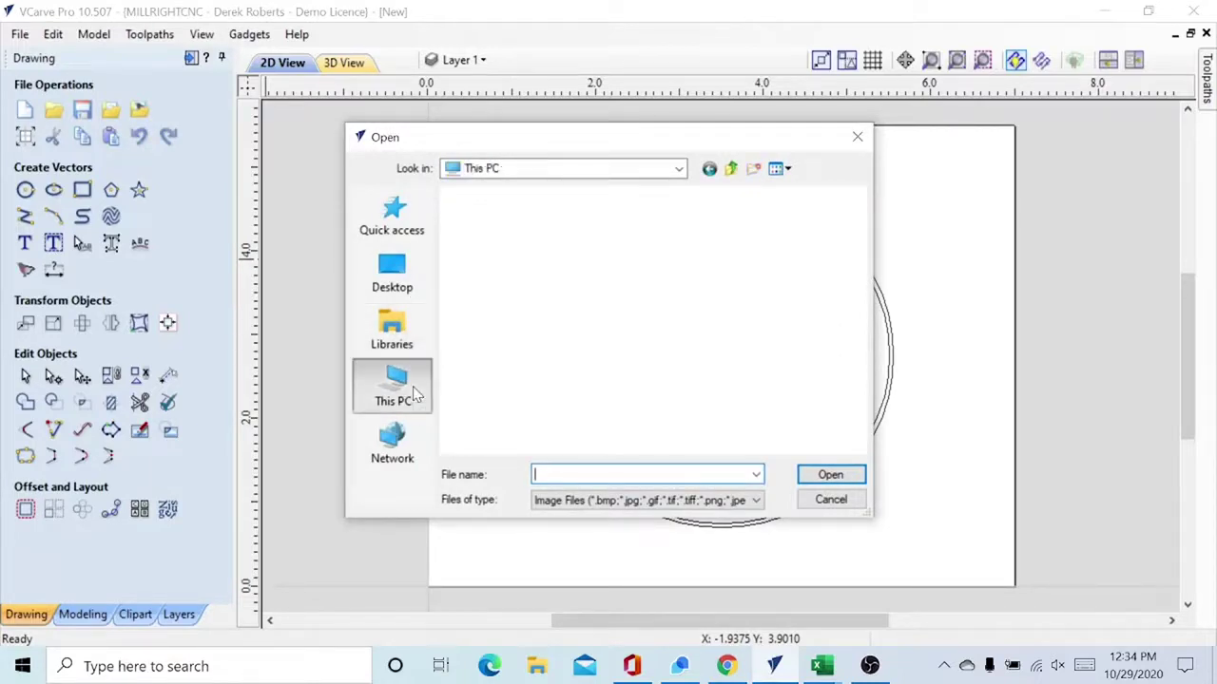
{"action": "double_click", "coordinate": [535, 285]}
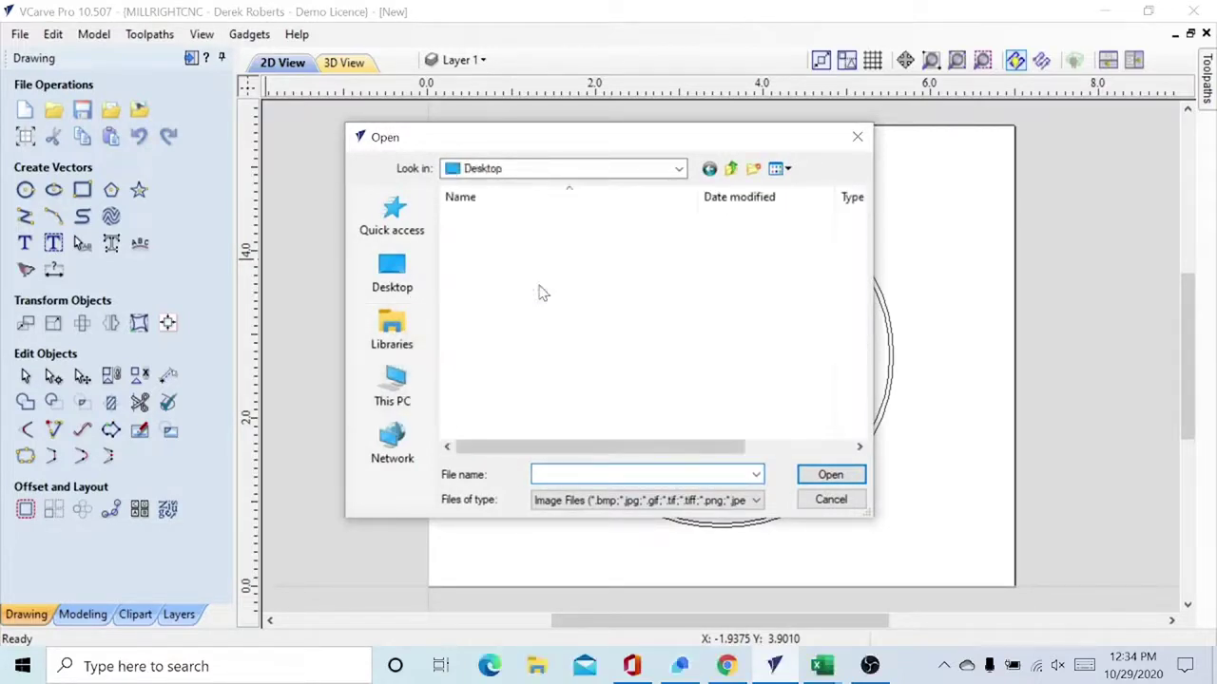
{"action": "left_click", "coordinate": [404, 372]}
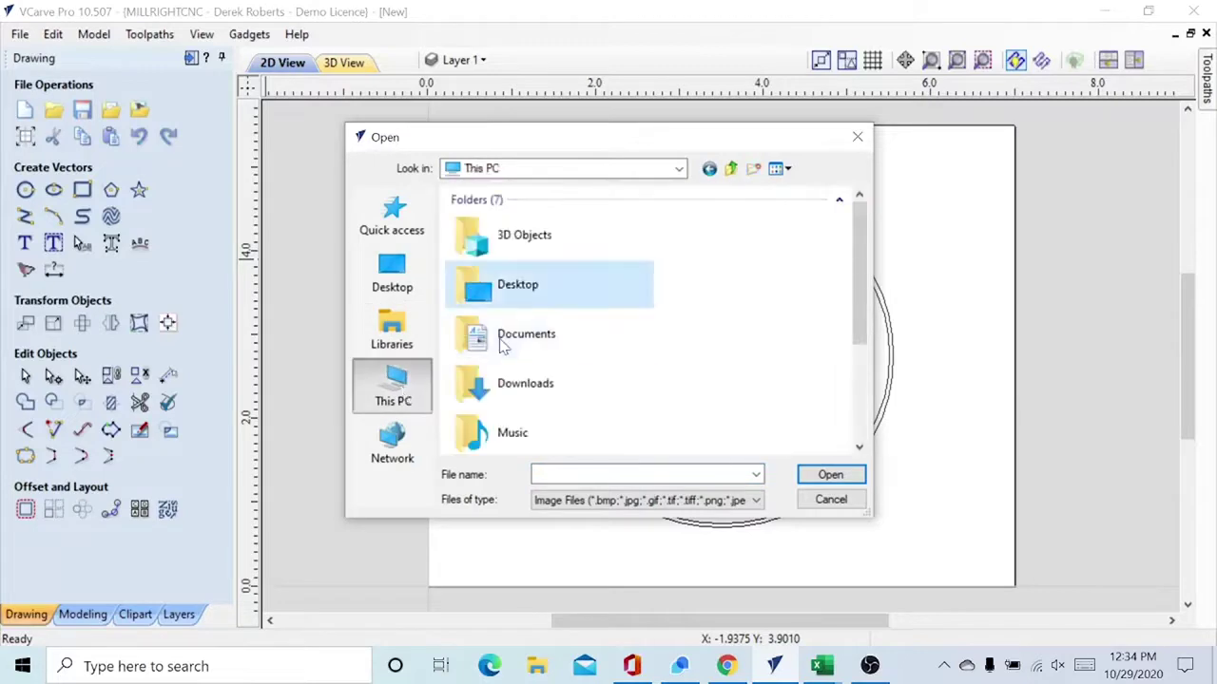
{"action": "double_click", "coordinate": [526, 385]}
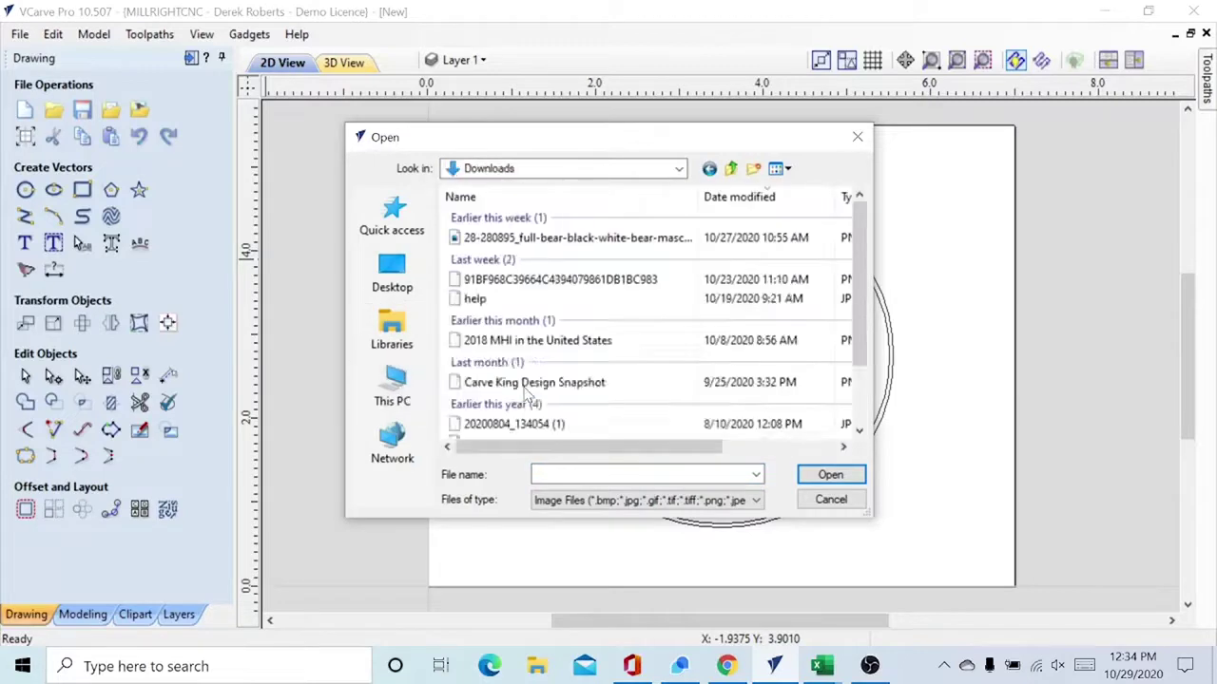
{"action": "left_click", "coordinate": [562, 243]}
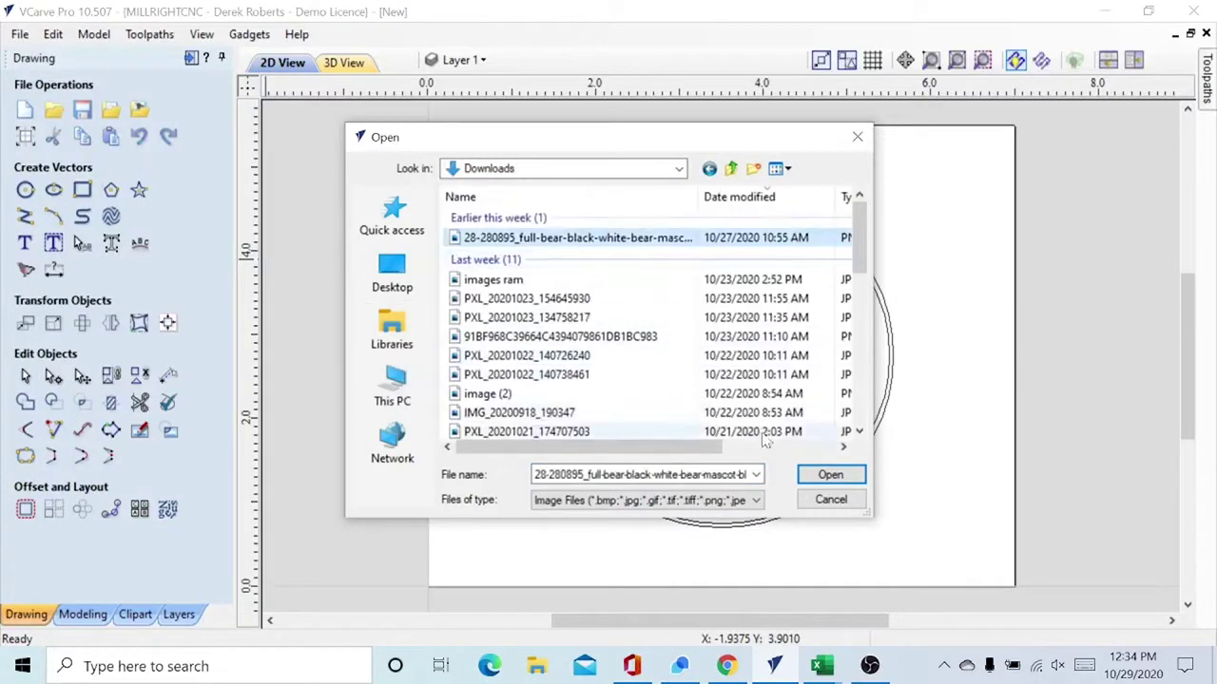
{"action": "left_click", "coordinate": [831, 477]}
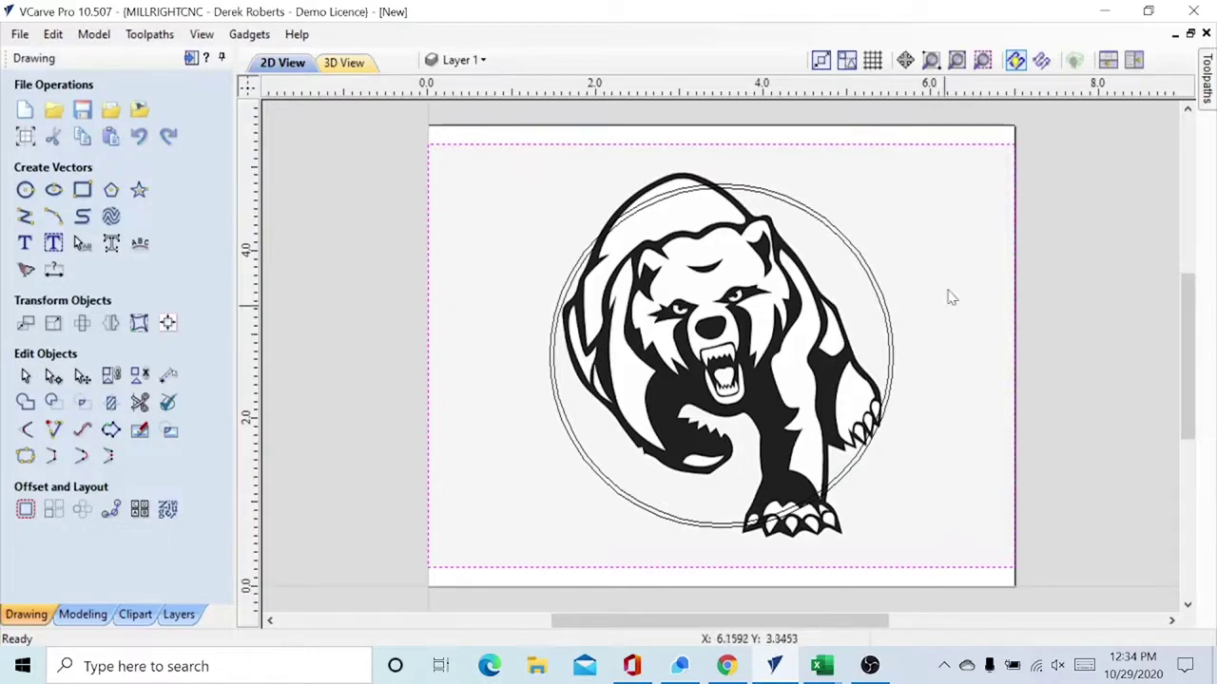
- Scale the bear image down to about 4.9 by 3.53 inches and position it so the bear sits inside the circles
{"action": "left_click", "coordinate": [970, 195]}
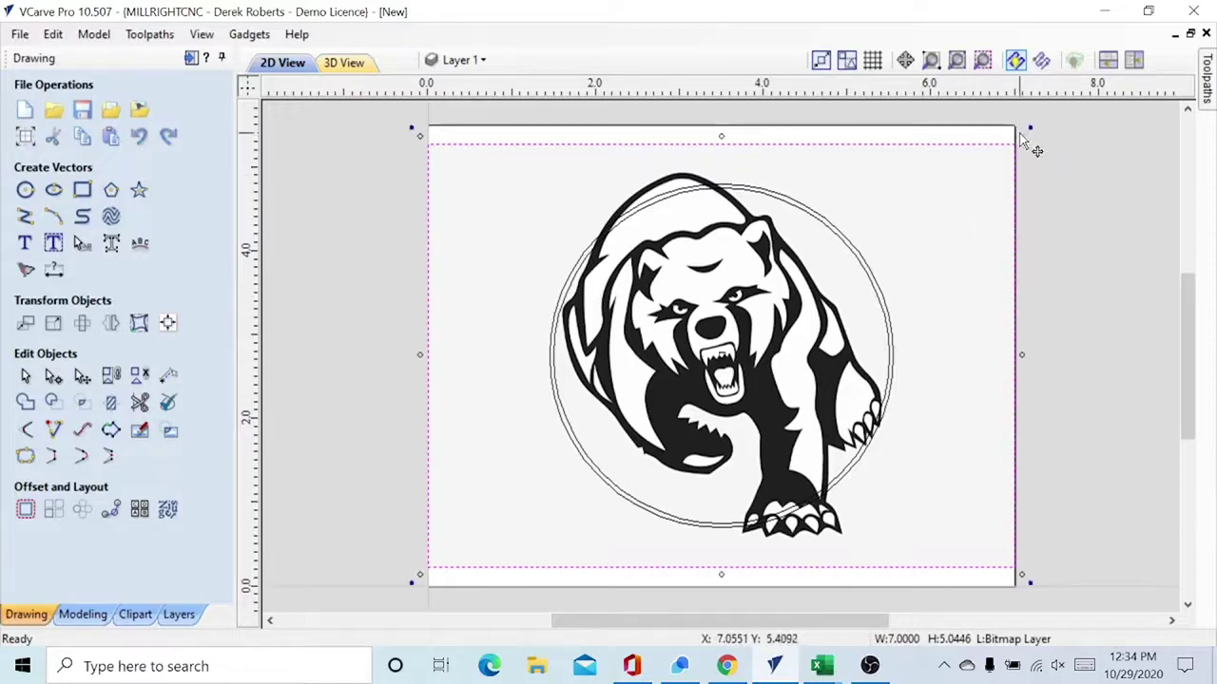
{"action": "left_click_drag", "start_coordinate": [1022, 135], "coordinate": [862, 275]}
{"action": "left_click_drag", "start_coordinate": [613, 418], "coordinate": [705, 353]}
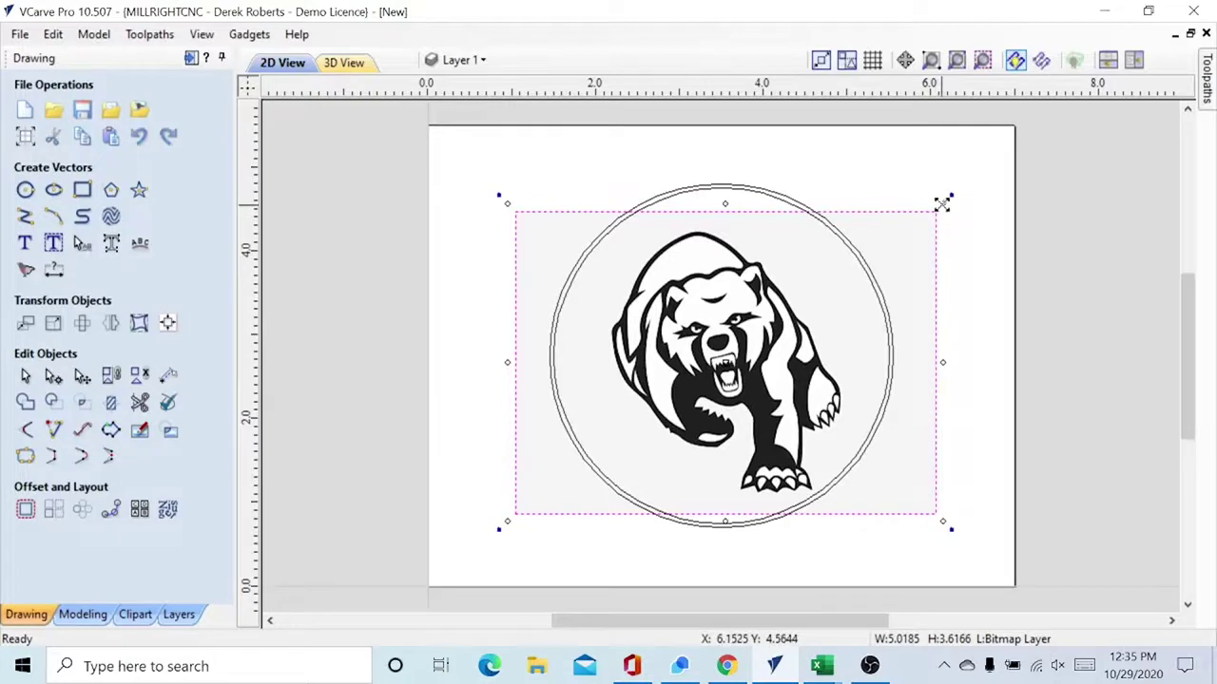
{"action": "left_click_drag", "start_coordinate": [941, 201], "coordinate": [927, 218]}
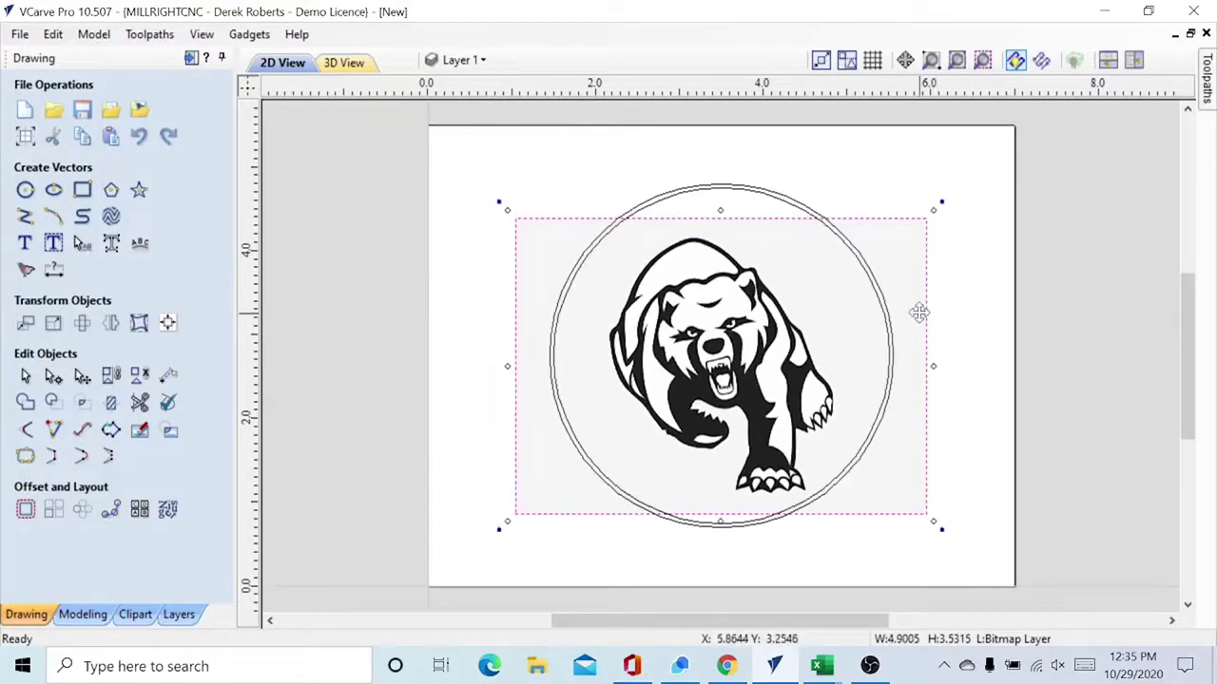
- Trace the bear bitmap in Color mode using the four darkest shades, preview the result and apply it as grouped vectors
{"action": "left_click", "coordinate": [26, 272]}
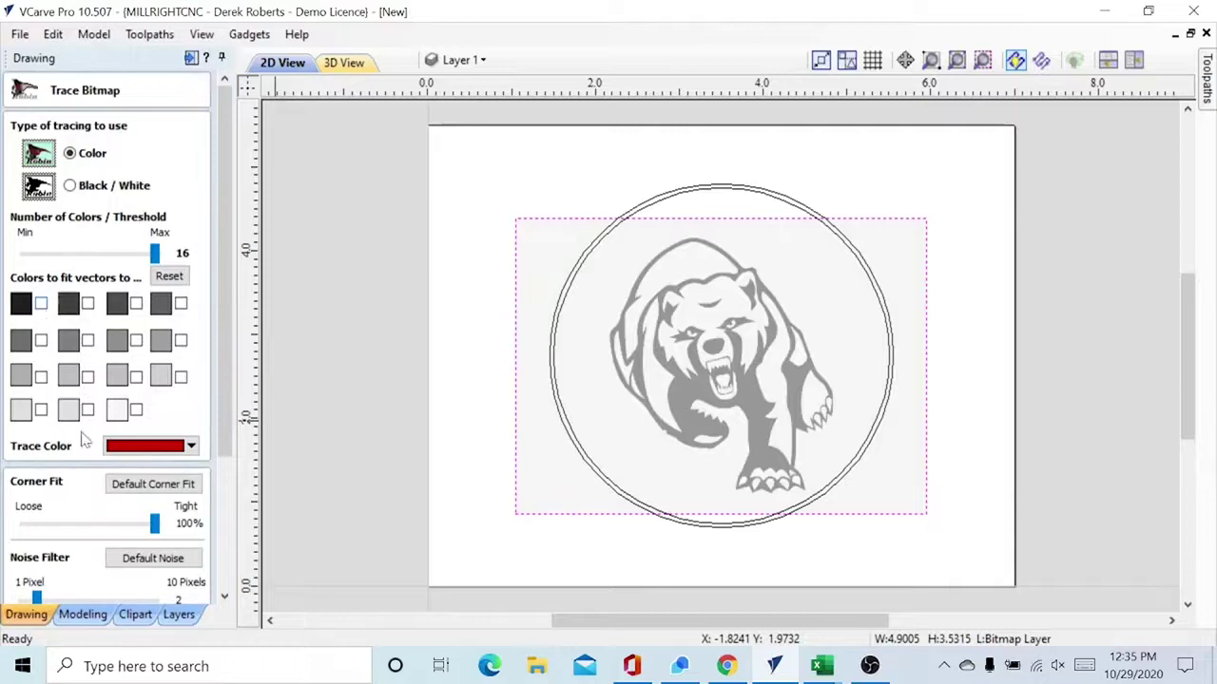
{"action": "left_click", "coordinate": [41, 304]}
{"action": "left_click", "coordinate": [87, 304]}
{"action": "left_click", "coordinate": [136, 304]}
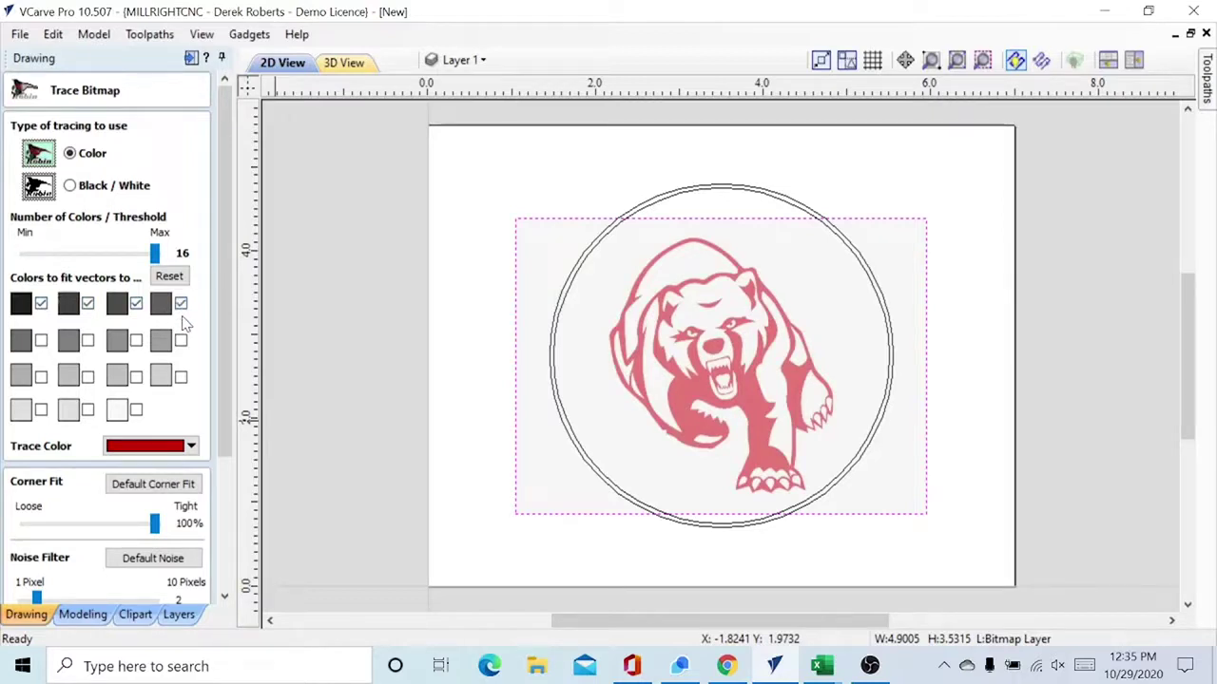
{"action": "left_click_drag", "start_coordinate": [224, 302], "coordinate": [221, 444]}
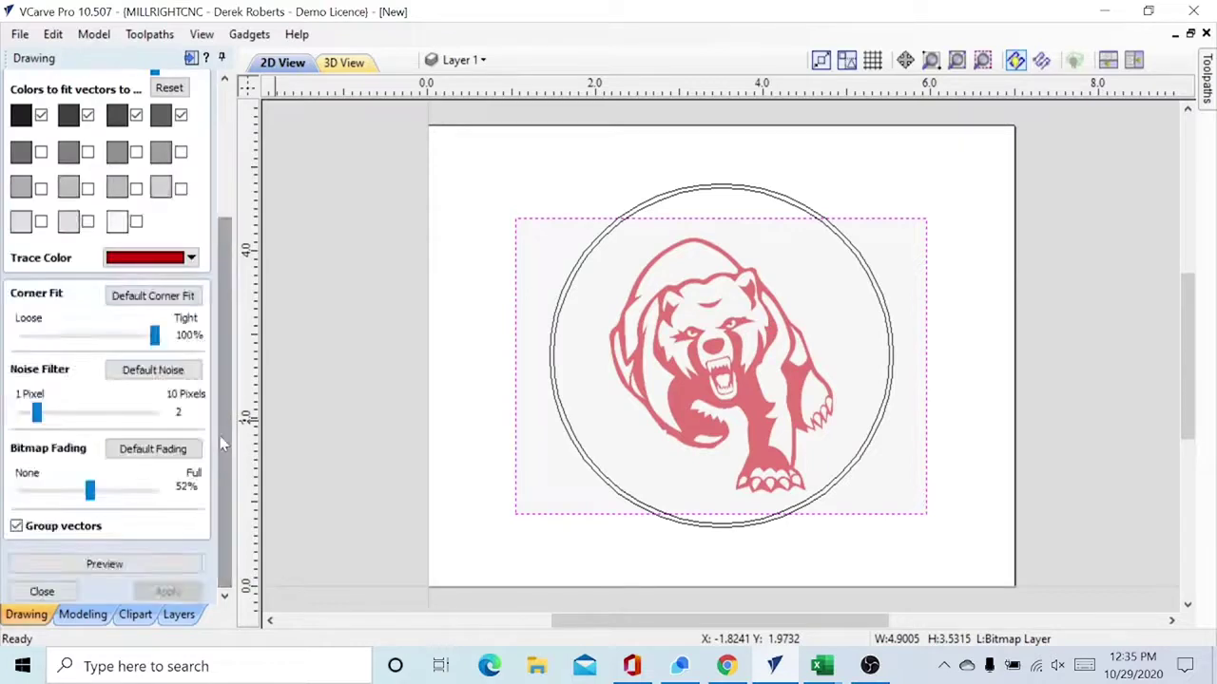
{"action": "left_click", "coordinate": [105, 564]}
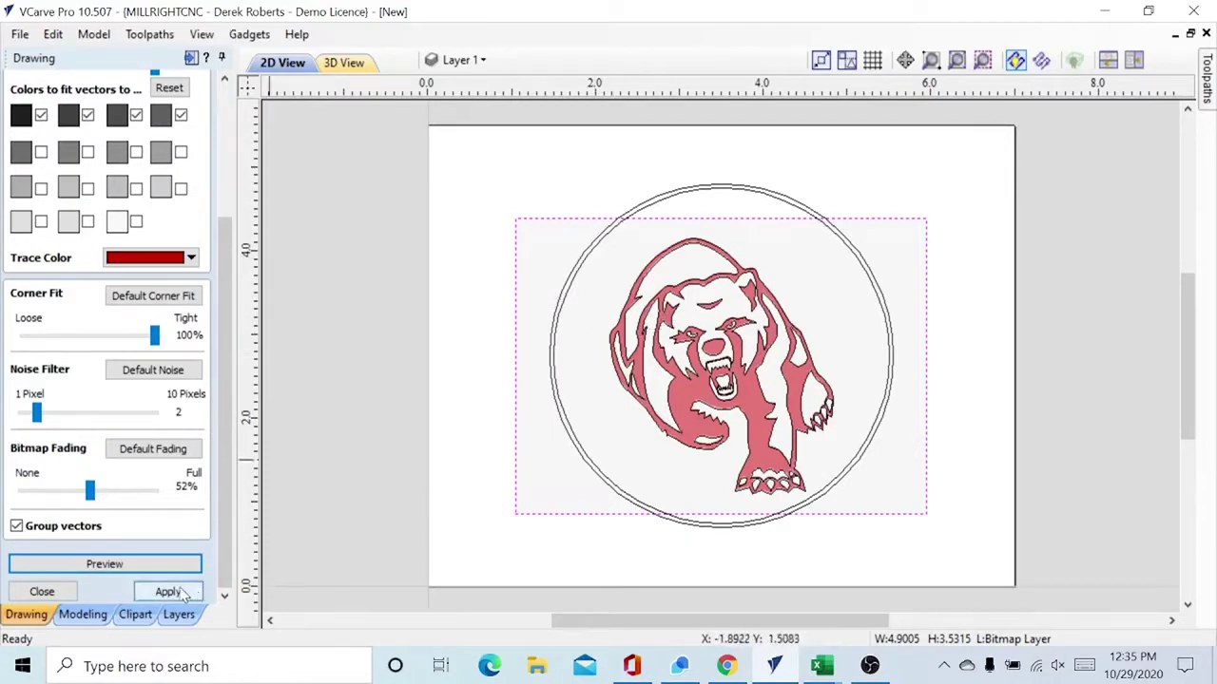
{"action": "left_click", "coordinate": [168, 592]}
{"action": "left_click", "coordinate": [43, 592]}
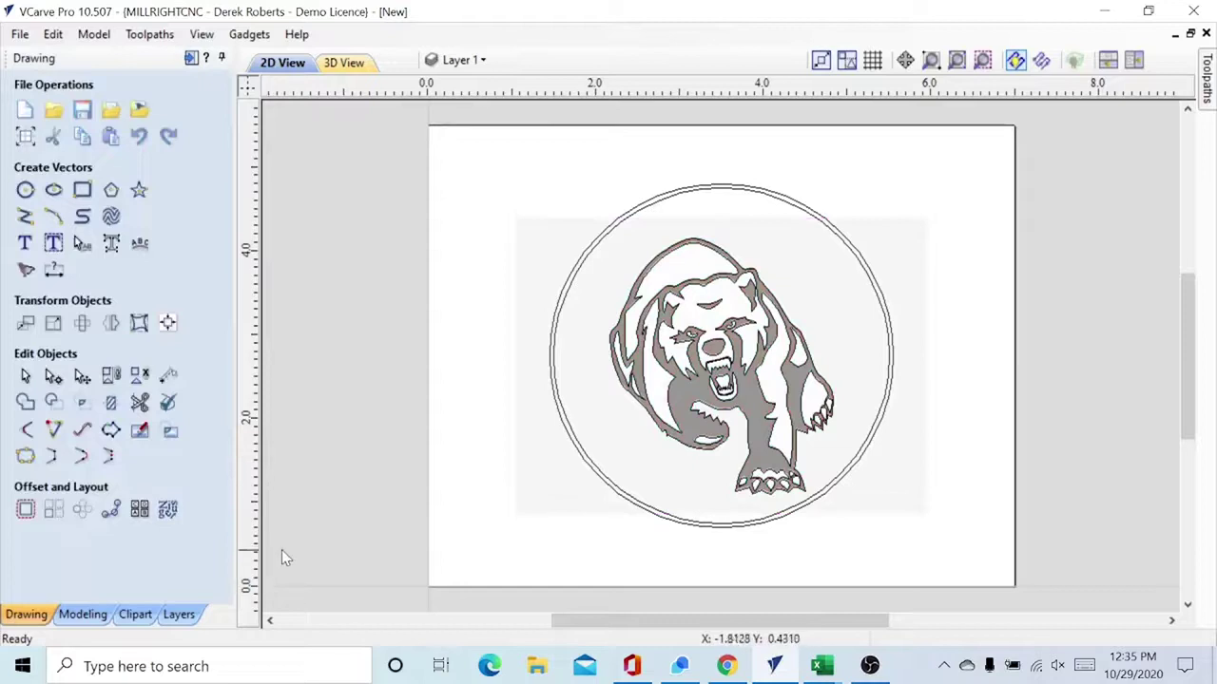
- Hide the Bitmap Layer and return to the drawing tools
{"action": "left_click", "coordinate": [178, 614]}
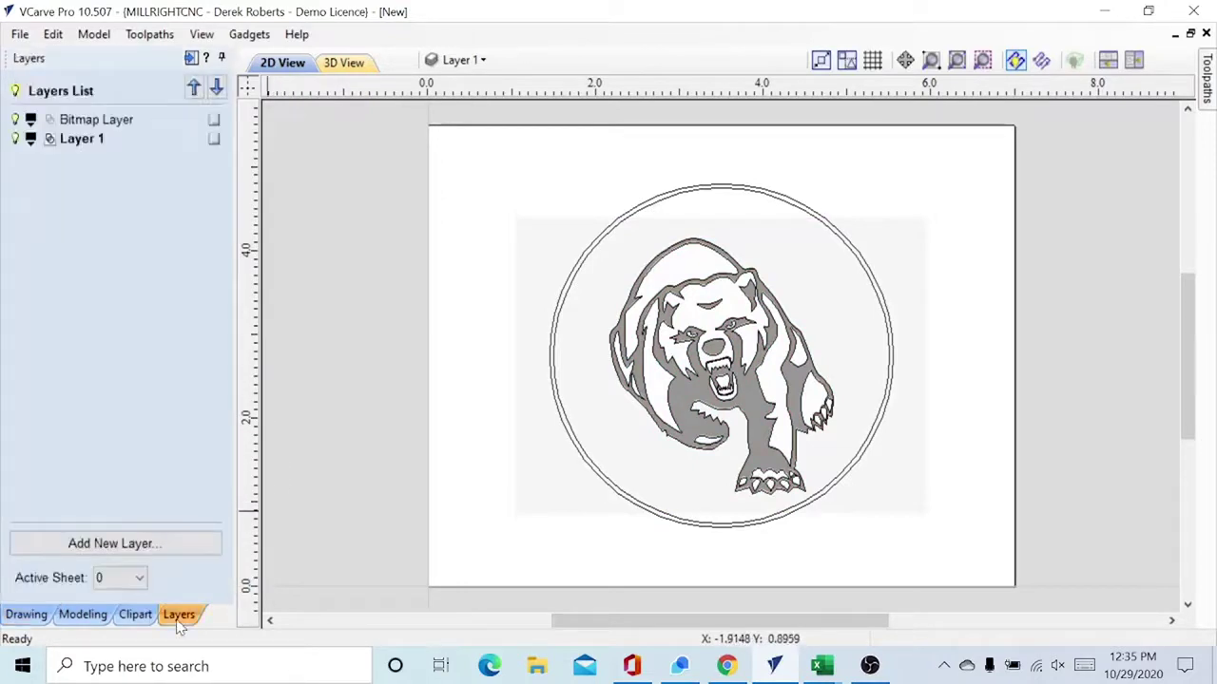
{"action": "left_click", "coordinate": [15, 119]}
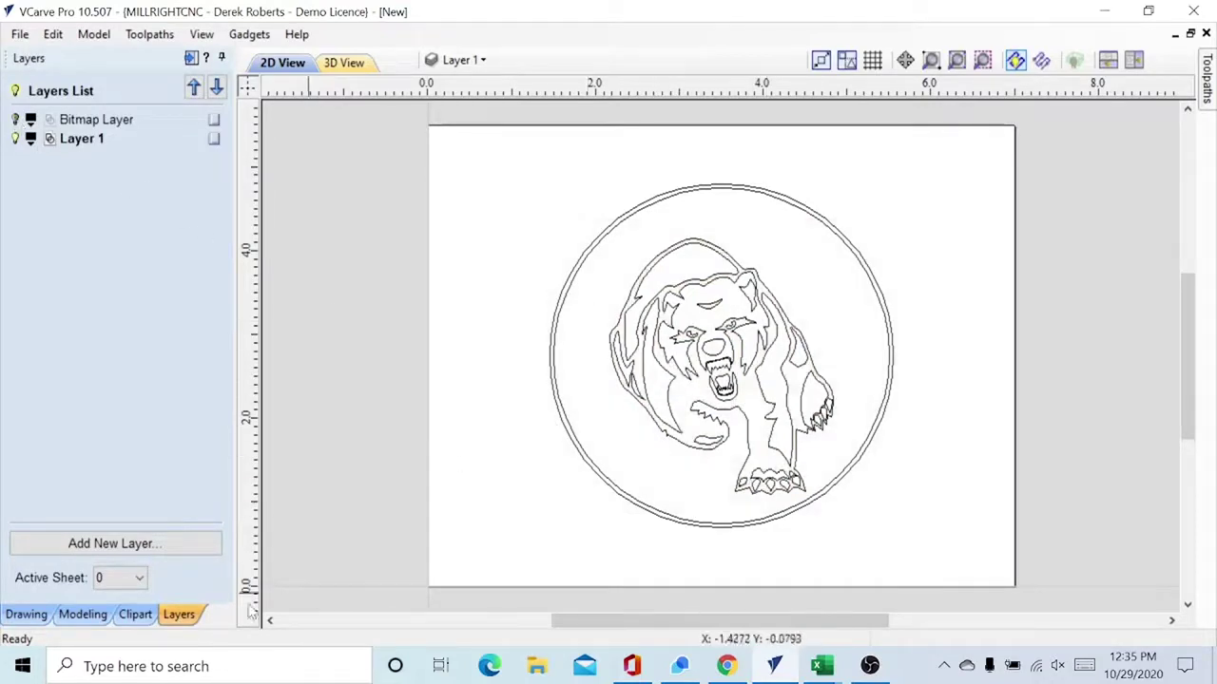
{"action": "left_click", "coordinate": [26, 614]}
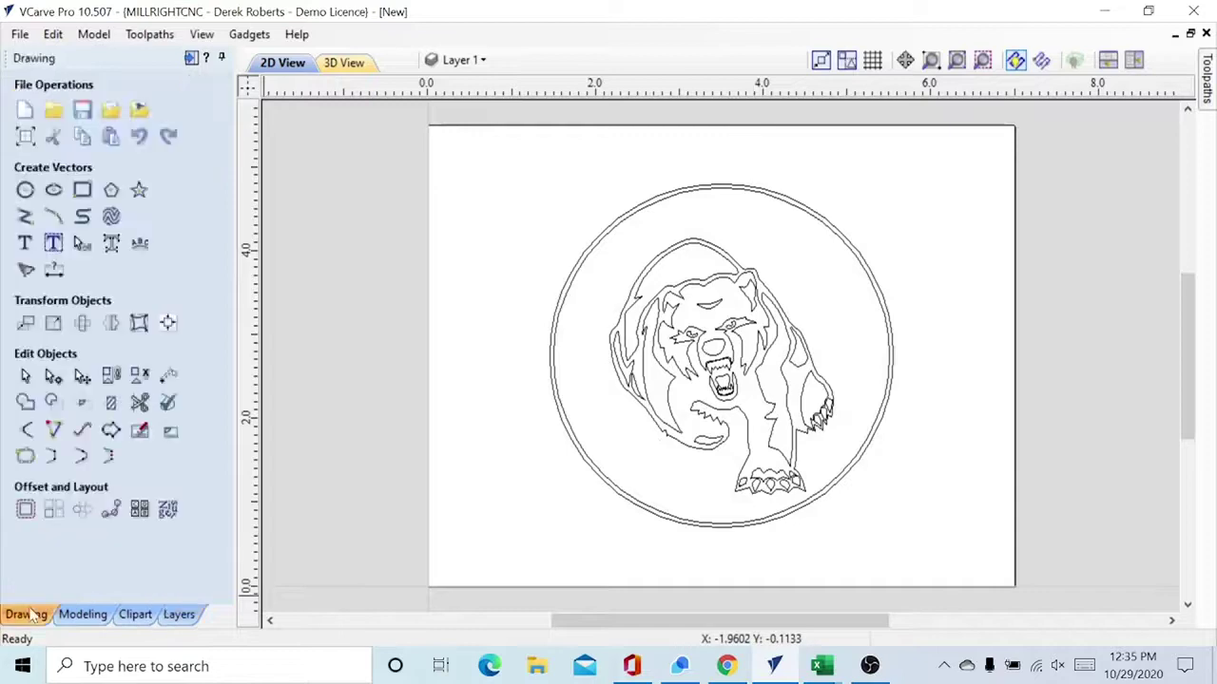
- Center the traced bear horizontally and vertically within the inner circle using the alignment tools, and clear the selection
{"action": "left_click", "coordinate": [679, 341]}
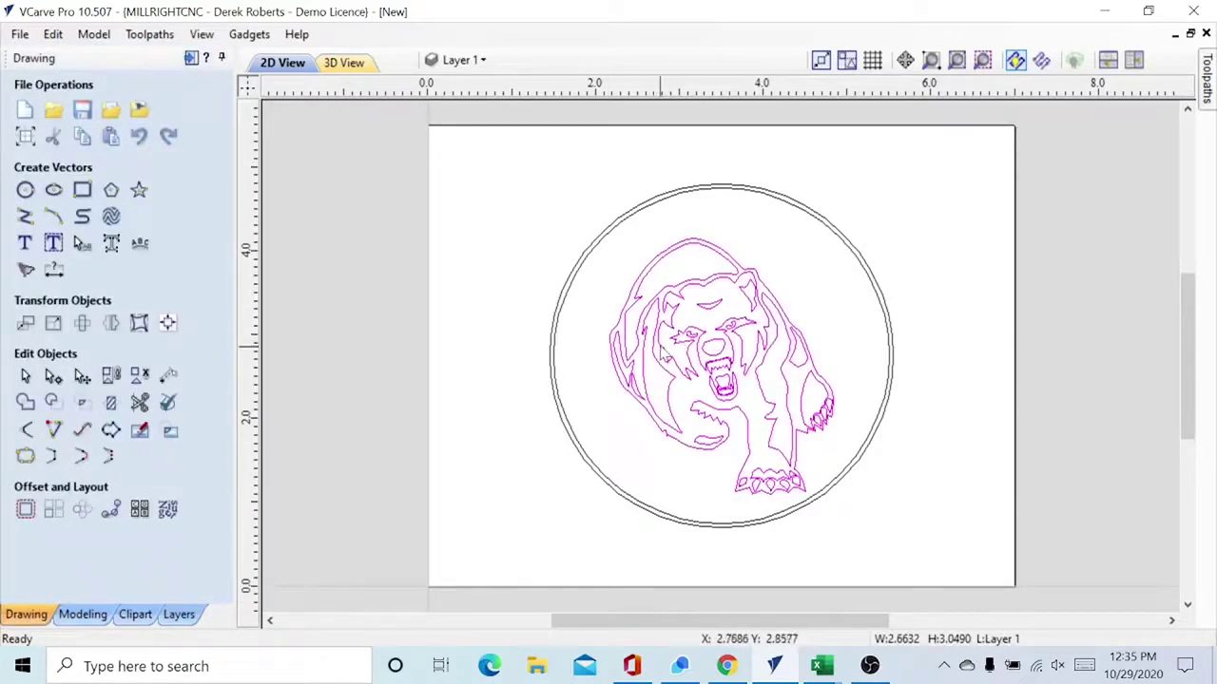
{"action": "left_click", "coordinate": [557, 350], "text": "shift"}
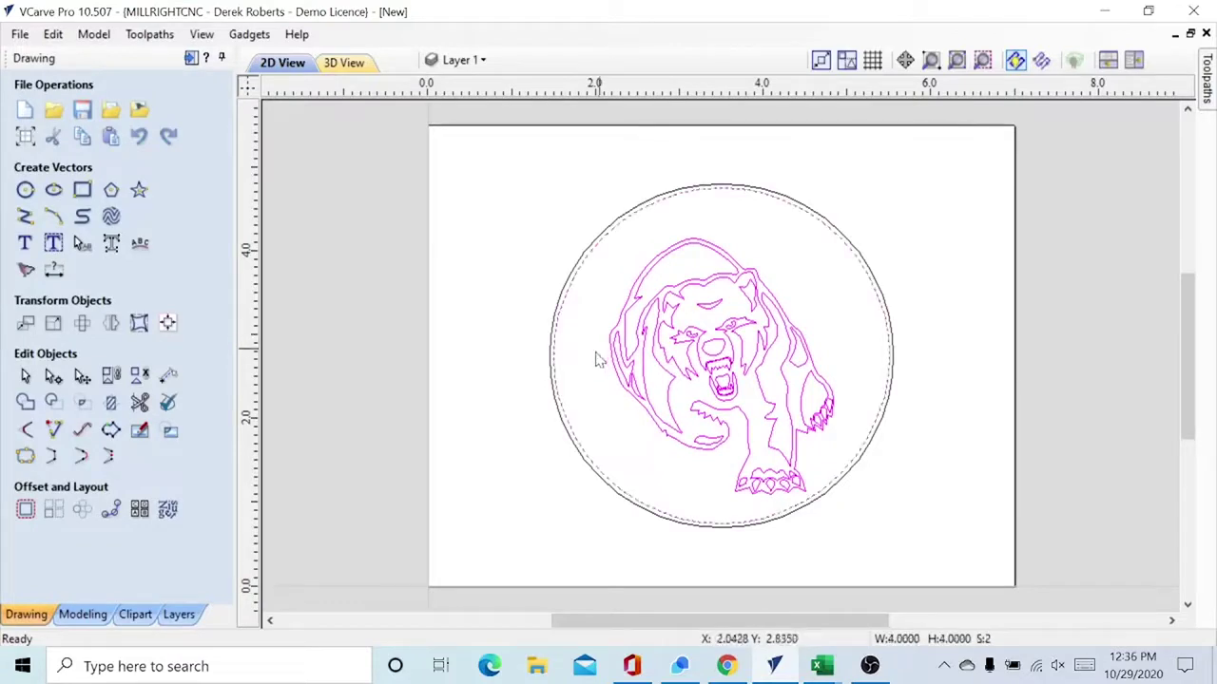
{"action": "left_click", "coordinate": [168, 323]}
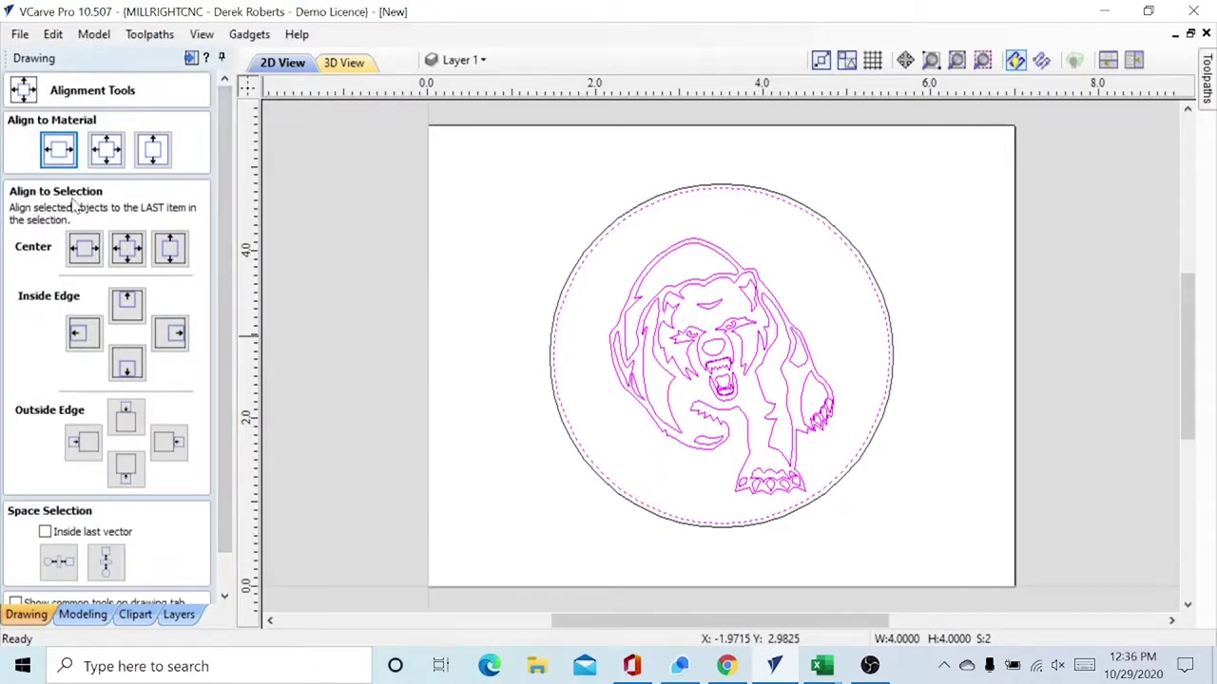
{"action": "left_click", "coordinate": [129, 249]}
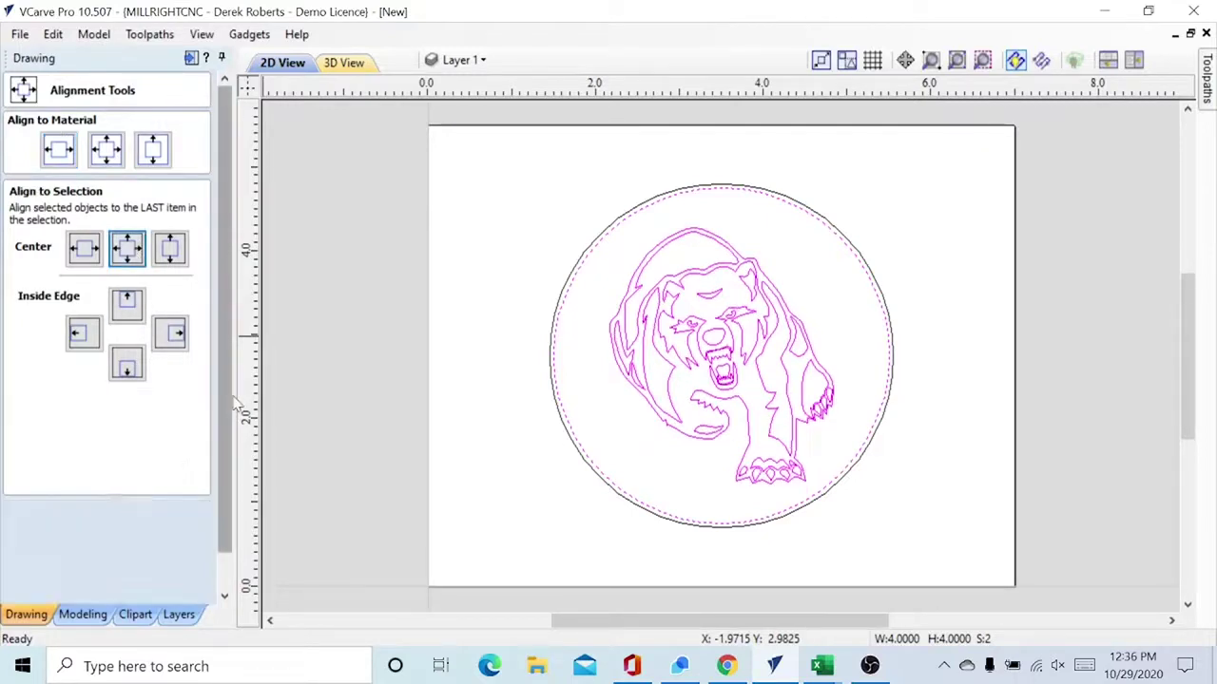
{"action": "scroll", "coordinate": [236, 485], "scroll_direction": "down", "scroll_amount": 2}
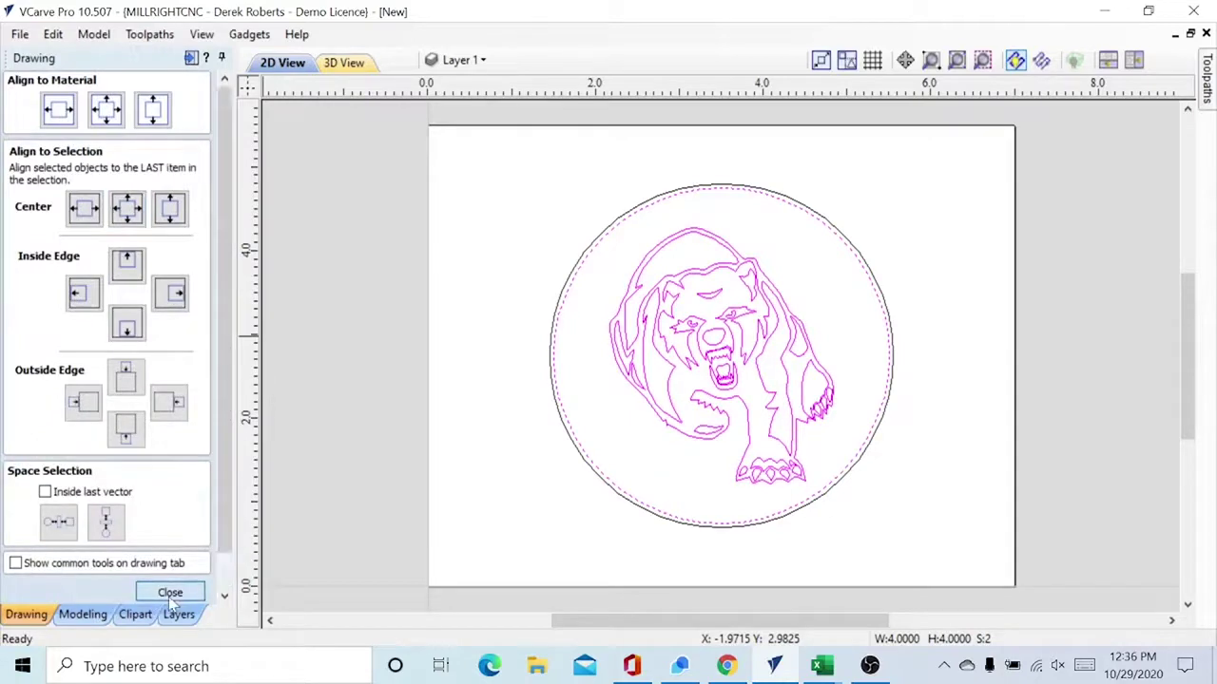
{"action": "left_click", "coordinate": [169, 592]}
{"action": "left_click", "coordinate": [478, 369]}
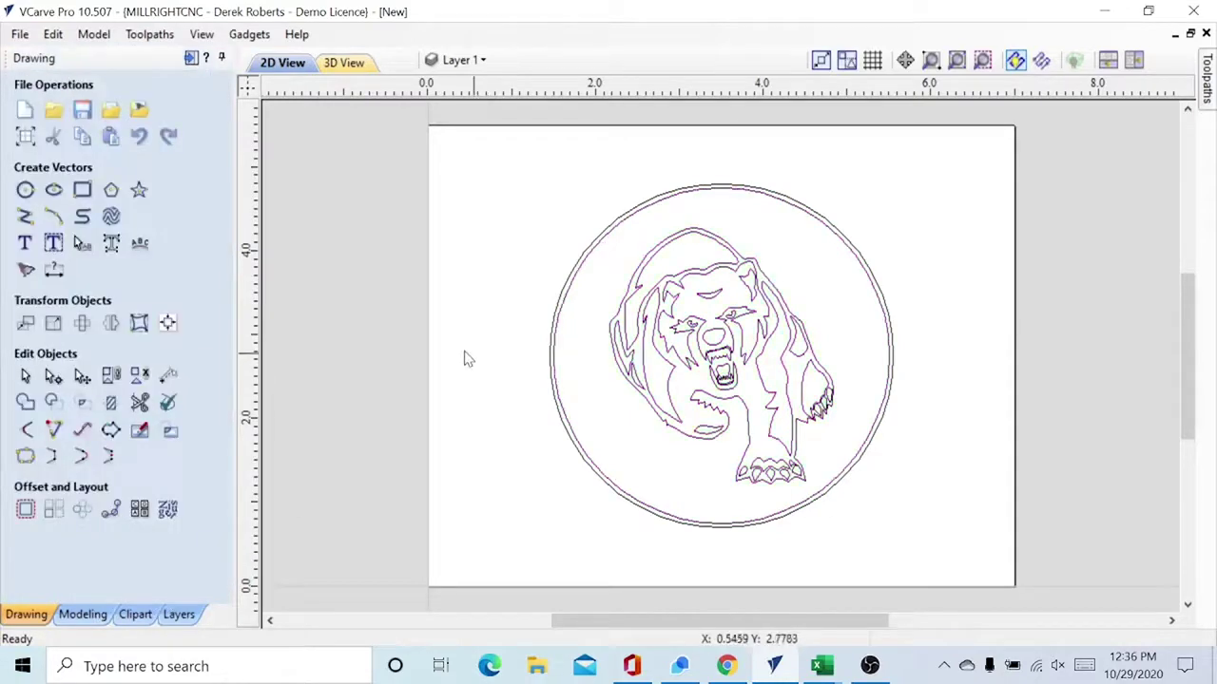
- Start a pocket toolpath on the outer circle and review the feeds and speeds of the 1/4" end mill
{"action": "left_click", "coordinate": [190, 59]}
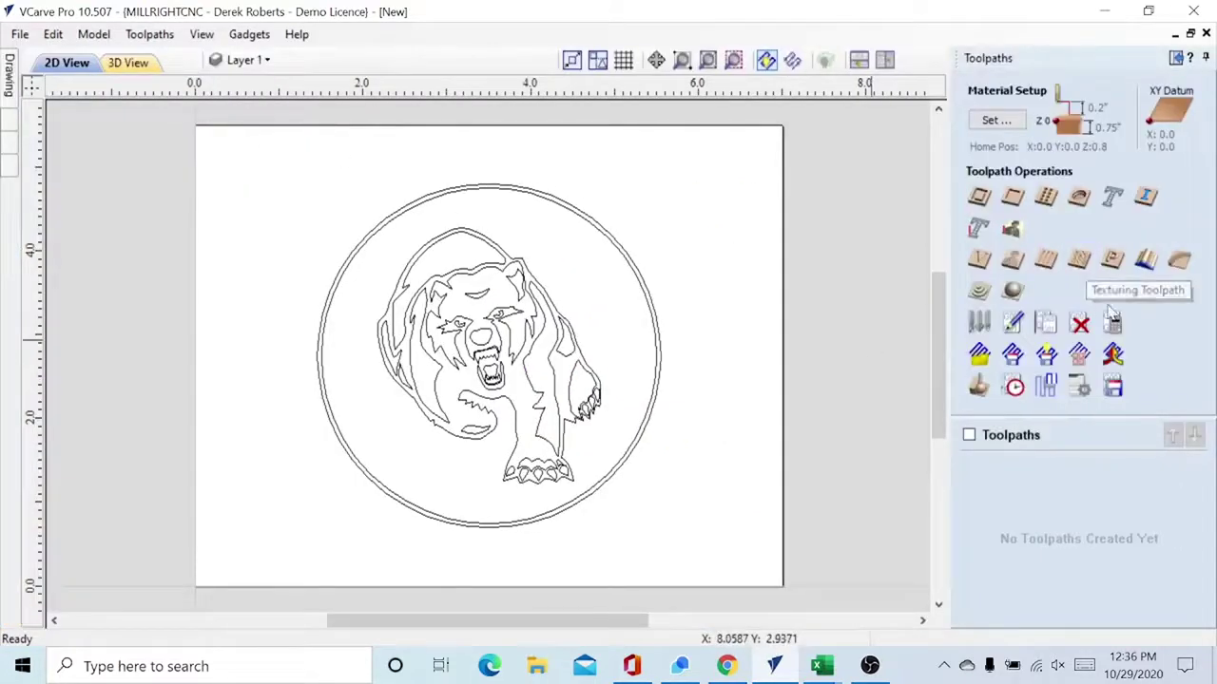
{"action": "left_click", "coordinate": [662, 338]}
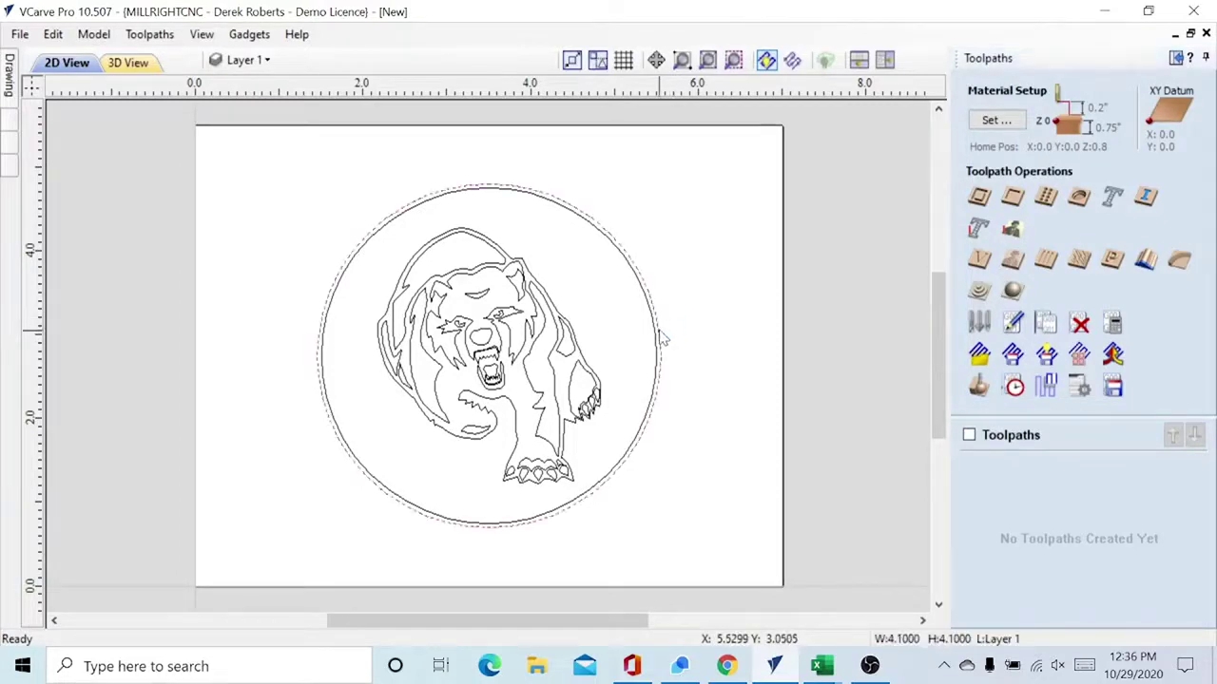
{"action": "left_click", "coordinate": [1013, 204]}
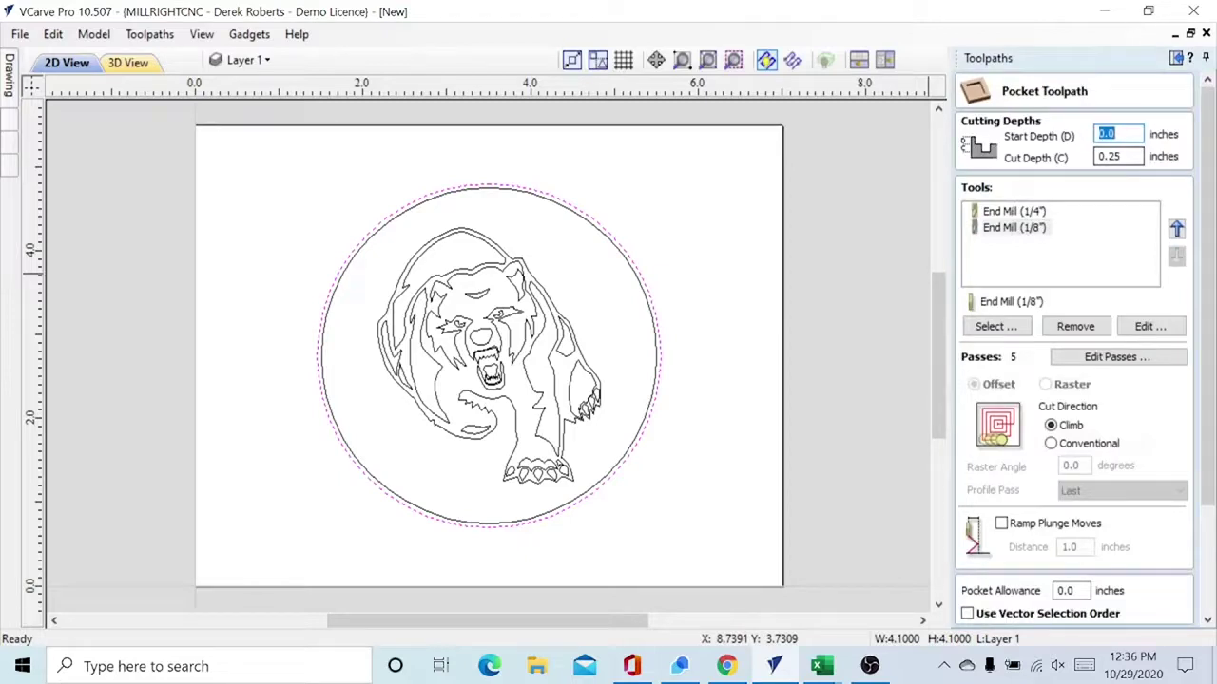
{"action": "left_click", "coordinate": [1015, 212]}
{"action": "double_click", "coordinate": [1015, 214]}
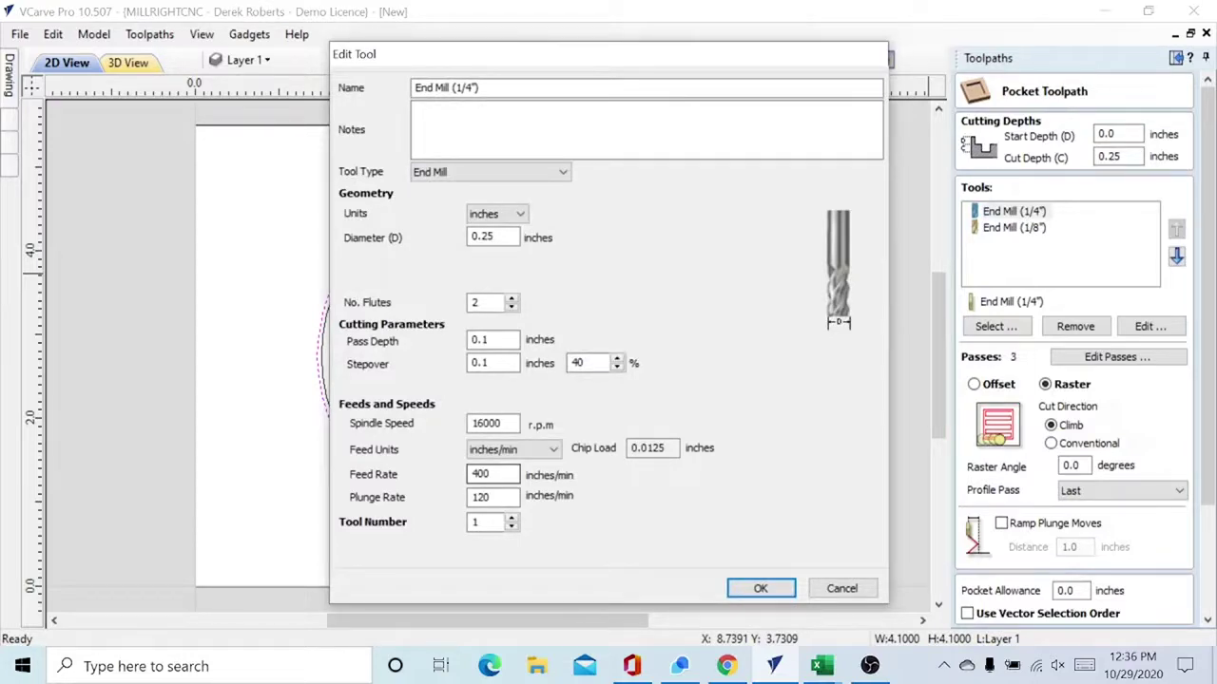
{"action": "left_click", "coordinate": [492, 498]}
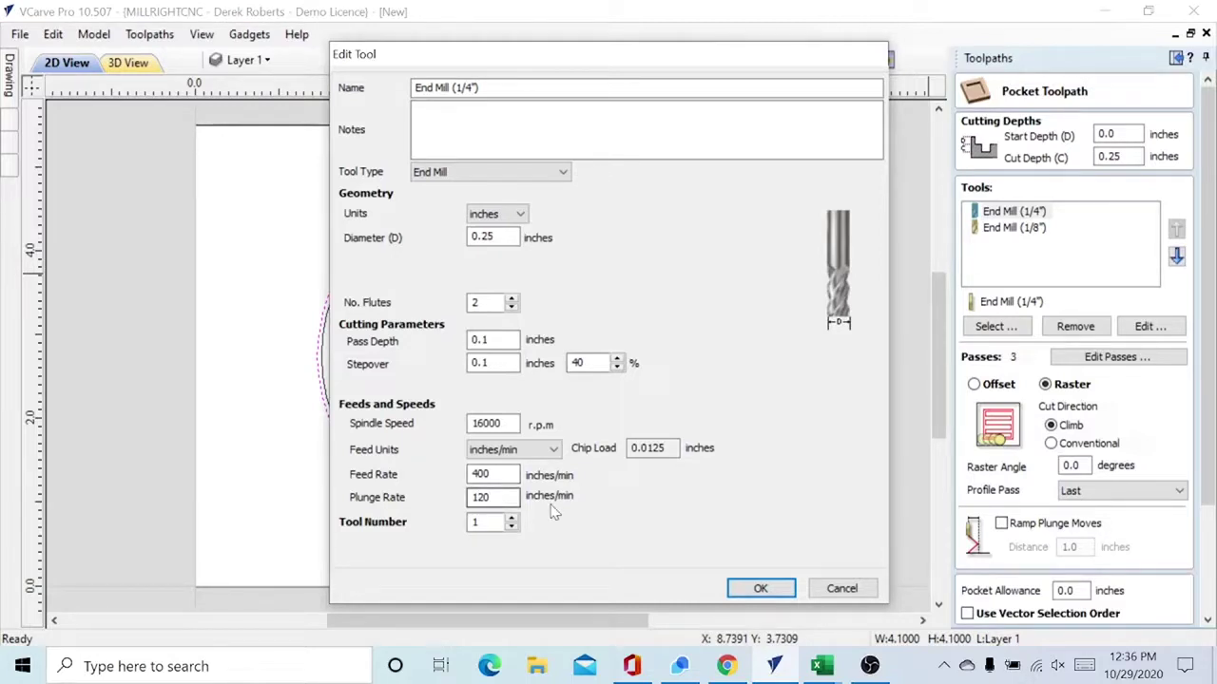
{"action": "left_click", "coordinate": [766, 589]}
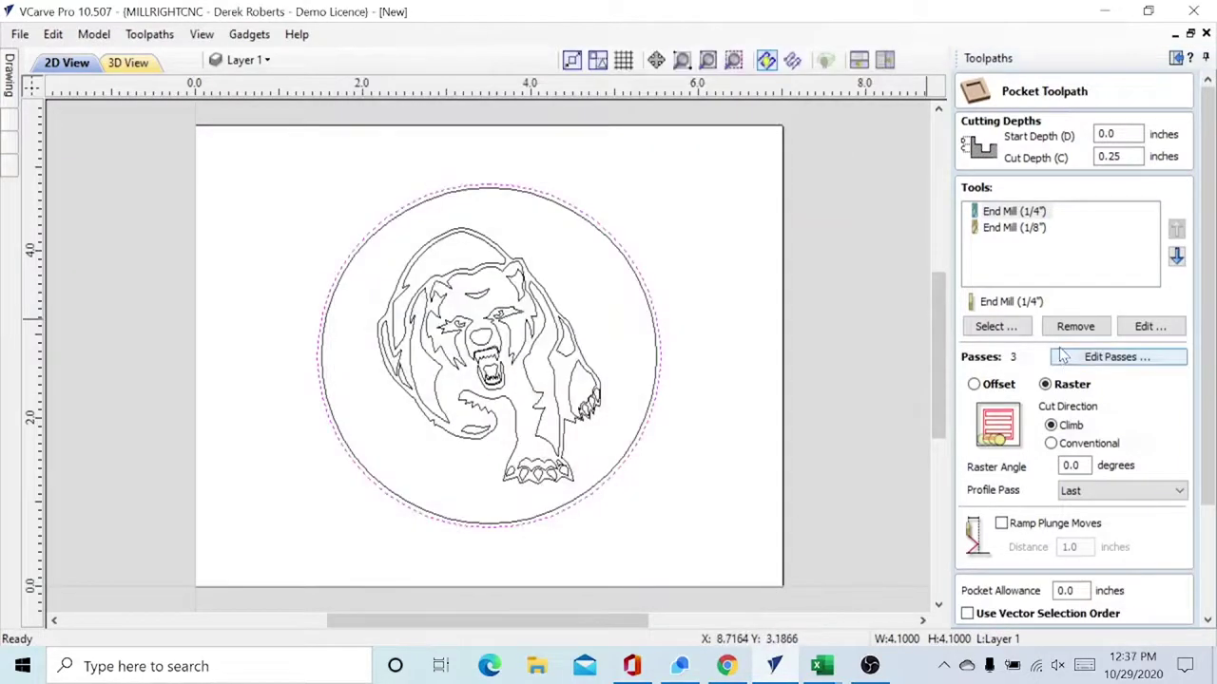
- Set the 1/4" end mill to 2 passes and calculate the pocket toolpath
{"action": "left_click", "coordinate": [1091, 361]}
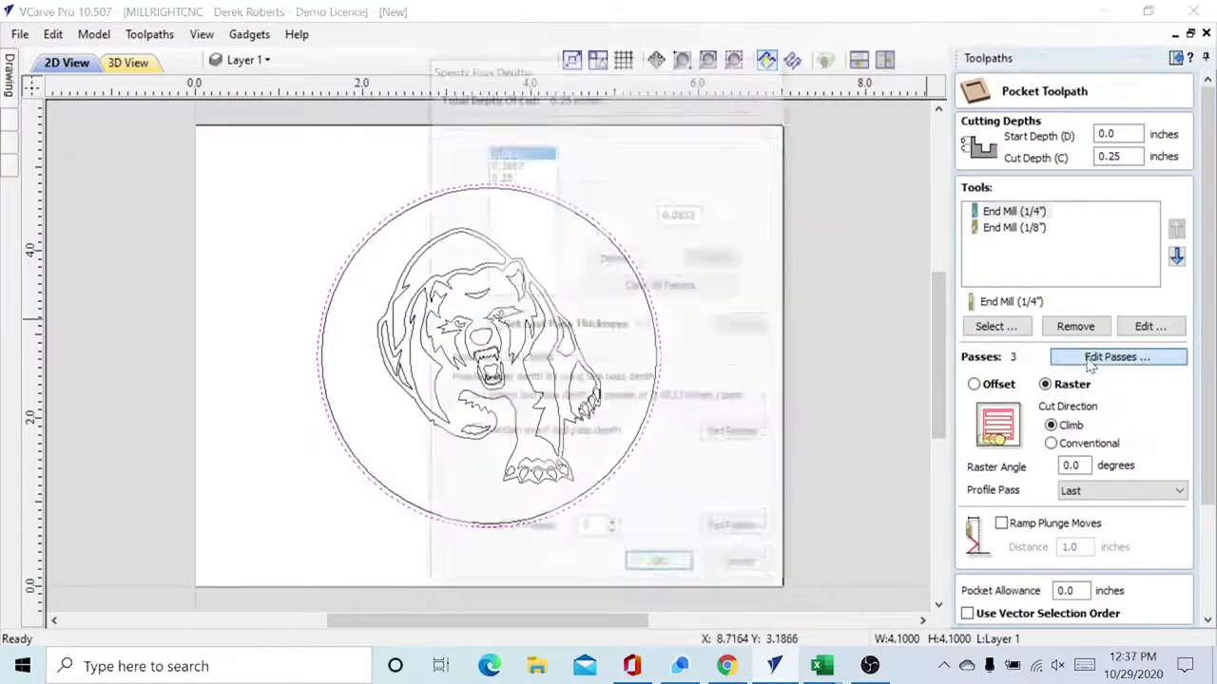
{"action": "left_click", "coordinate": [614, 540]}
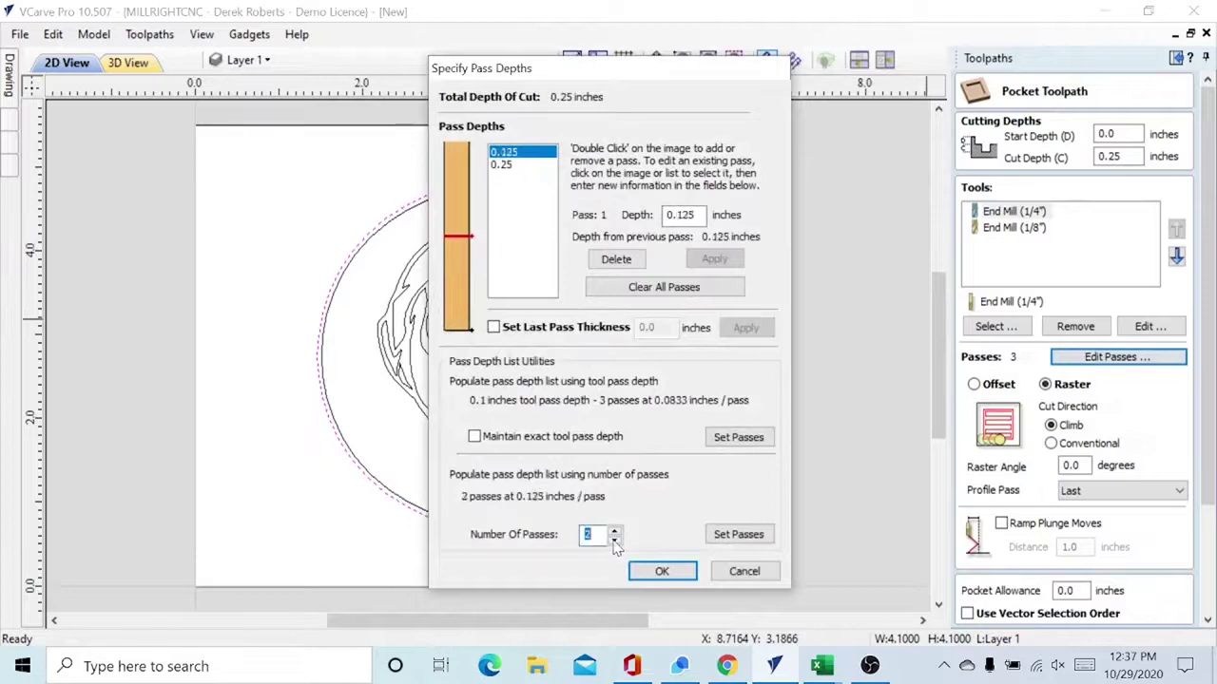
{"action": "left_click", "coordinate": [663, 573]}
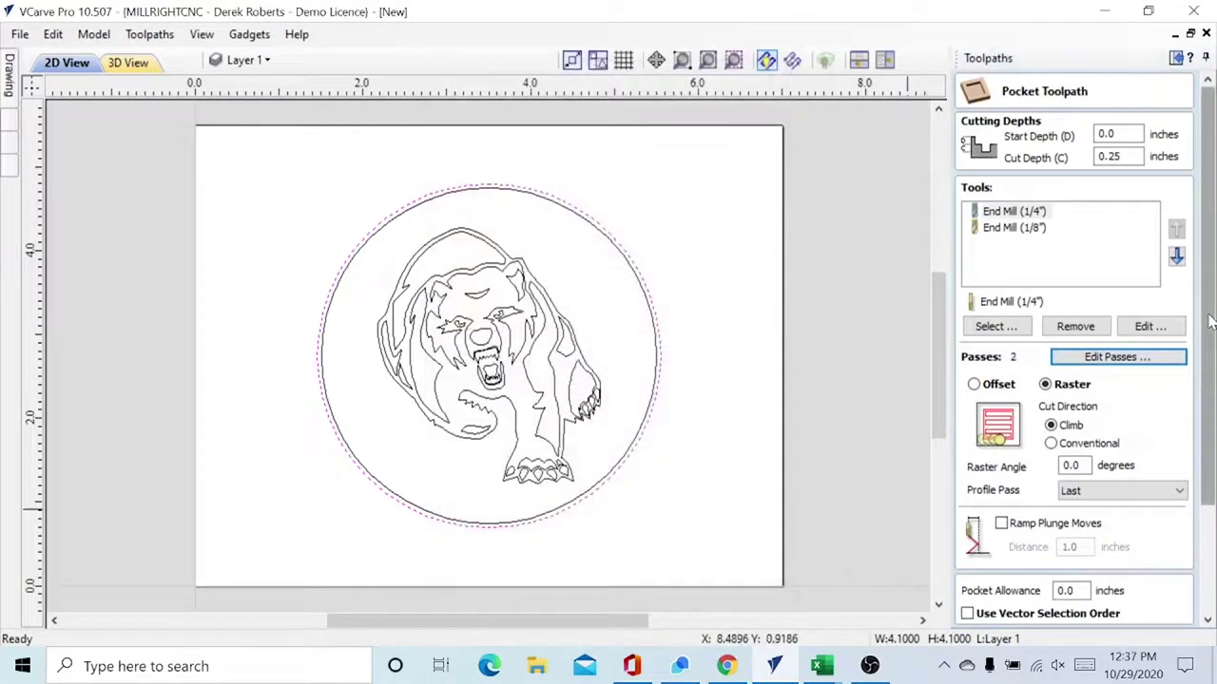
{"action": "scroll", "coordinate": [1210, 319], "scroll_direction": "down", "scroll_amount": 3}
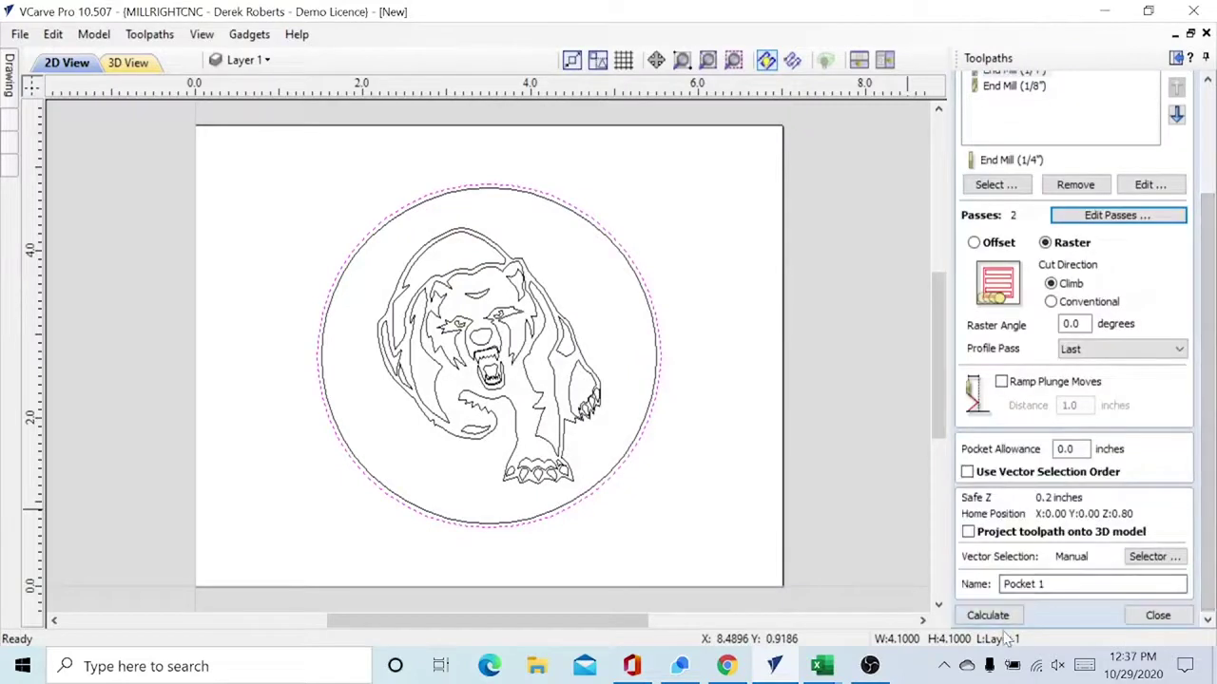
{"action": "left_click", "coordinate": [993, 616]}
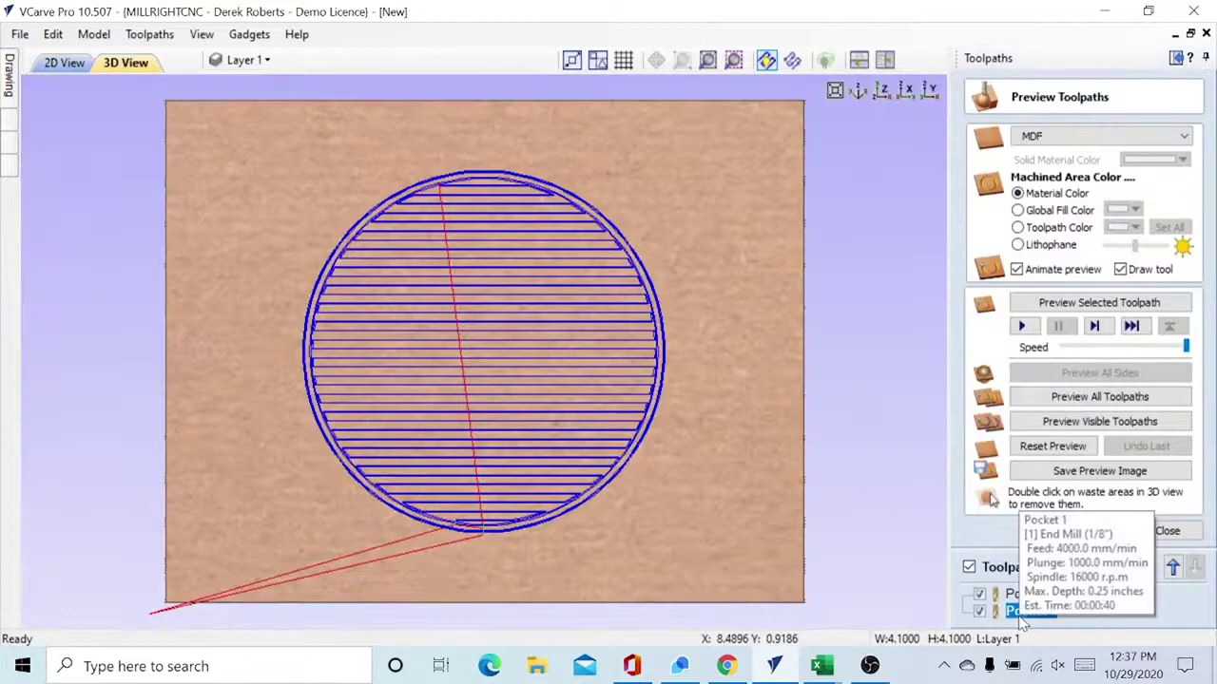
- Leave the toolpath preview for the 2D view and hide all the pocket toolpaths
{"action": "left_click", "coordinate": [1166, 532]}
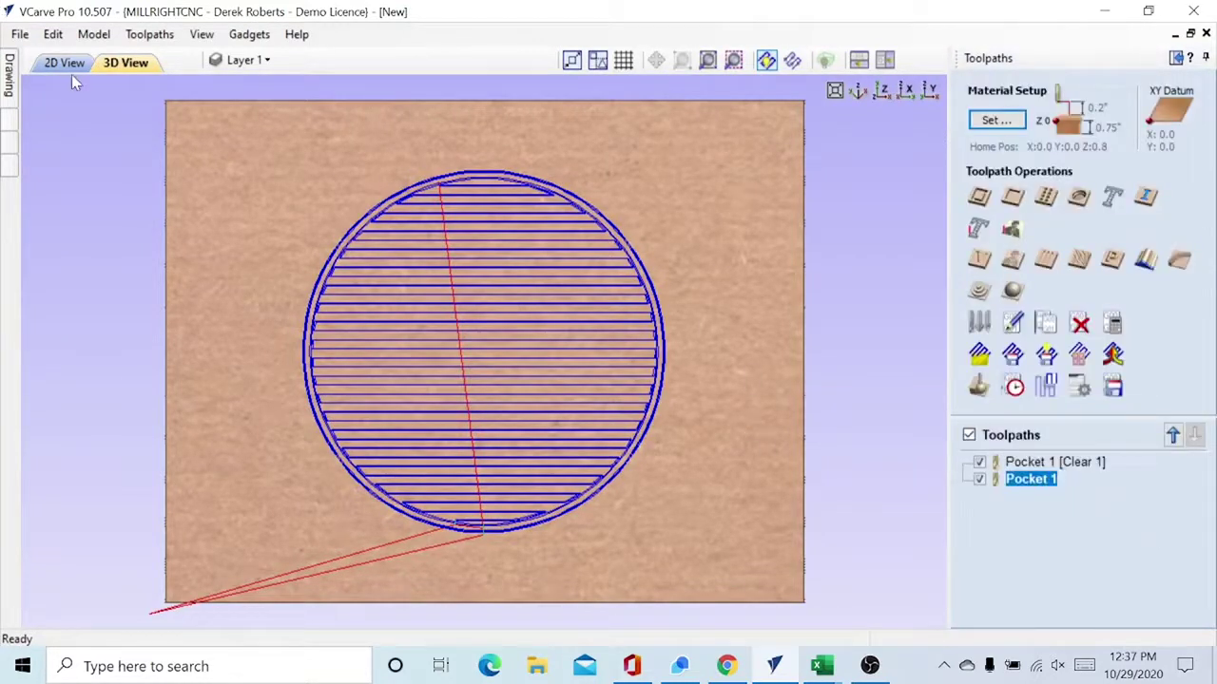
{"action": "left_click", "coordinate": [71, 69]}
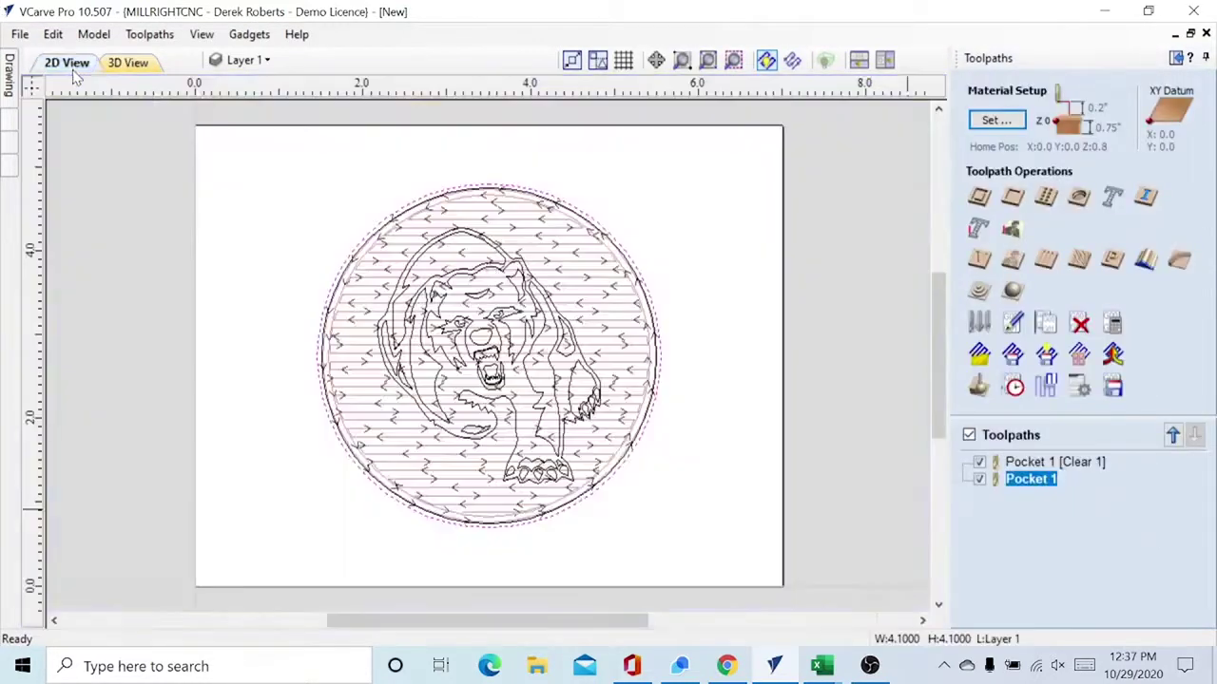
{"action": "left_click", "coordinate": [968, 436]}
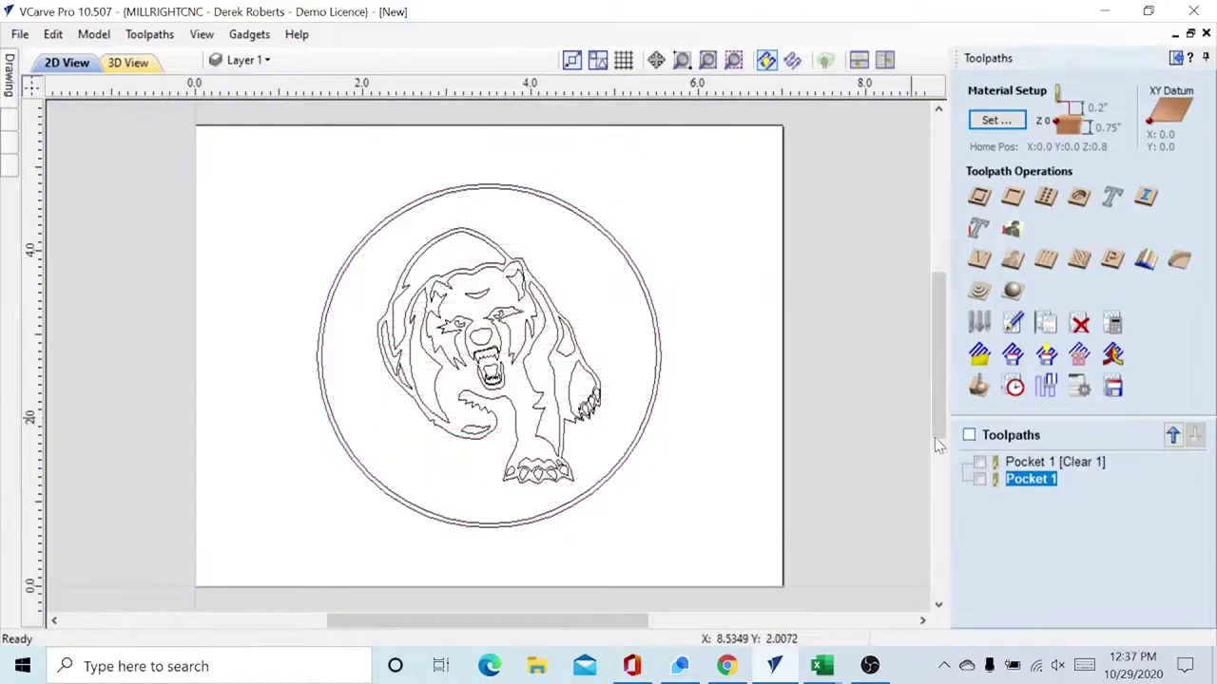
- Start a 2D Profile toolpath on the inner circle, keeping the cut depth at 0.75 inches
{"action": "left_click", "coordinate": [658, 371]}
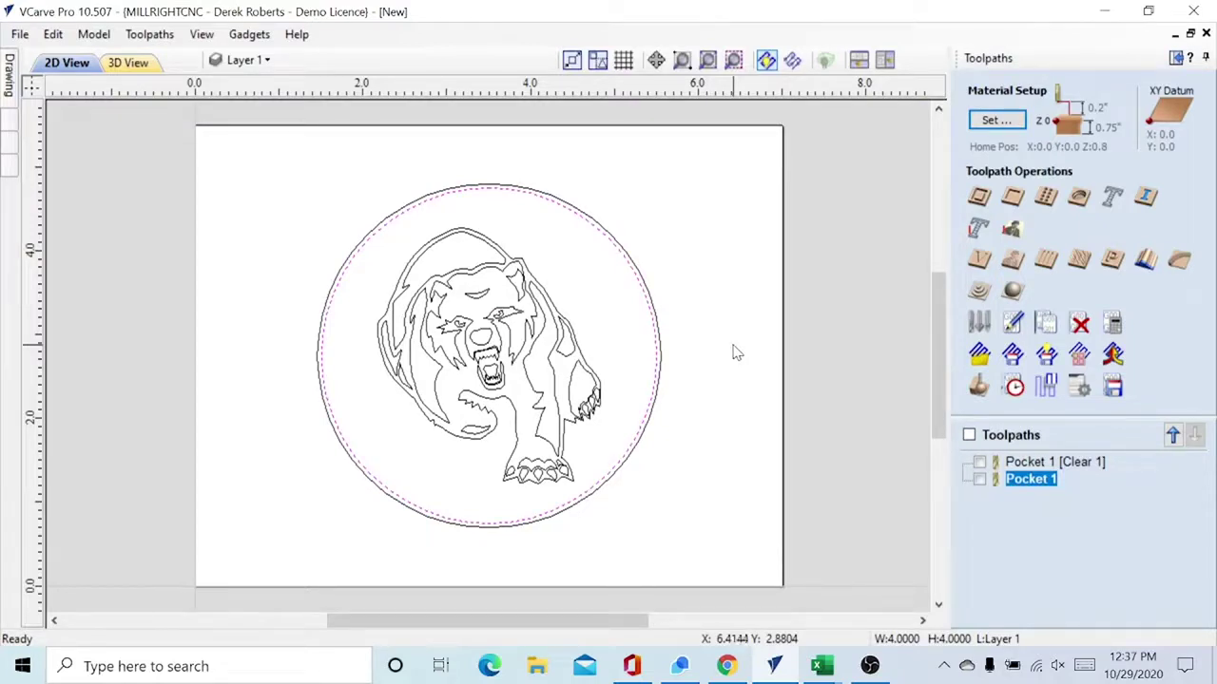
{"action": "left_click", "coordinate": [979, 198]}
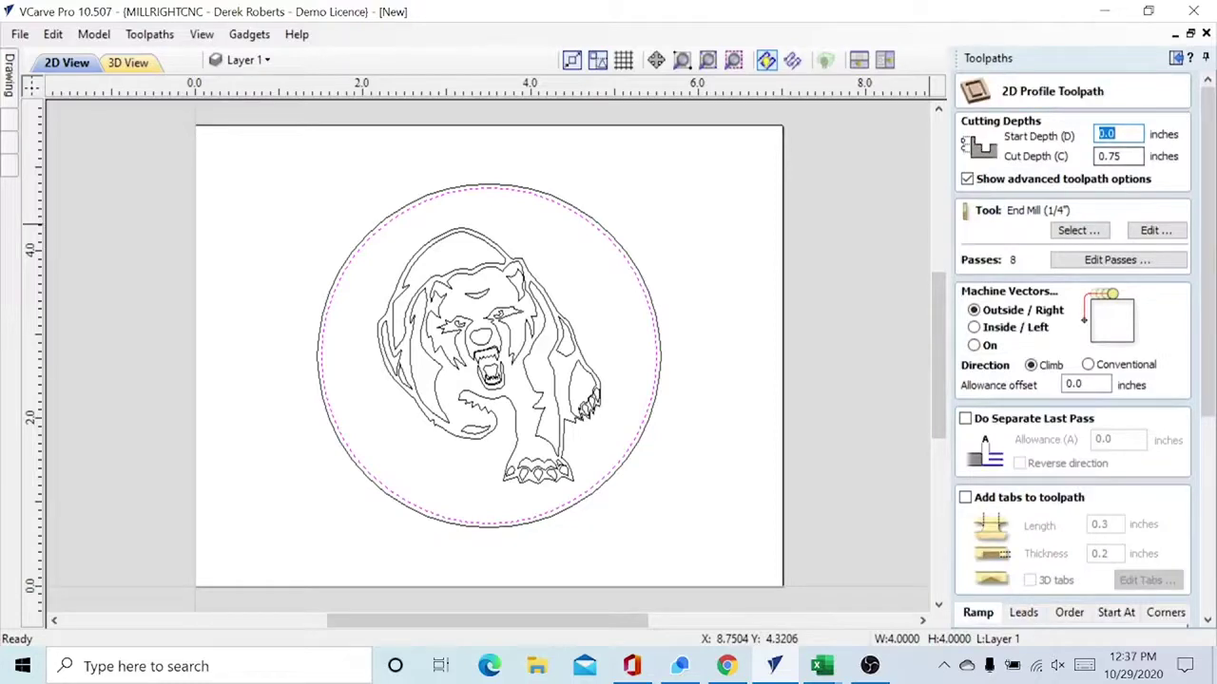
{"action": "left_click", "coordinate": [1122, 156]}
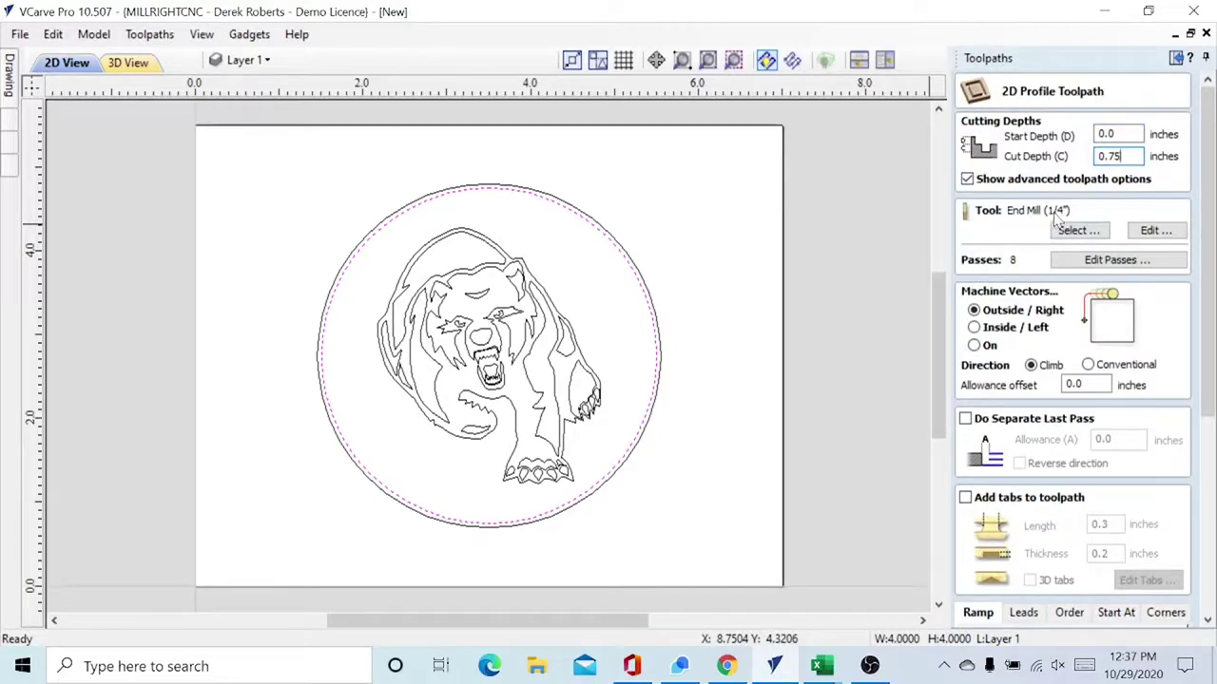
- Set the number of passes for the profile cut to 4
{"action": "left_click", "coordinate": [1107, 261]}
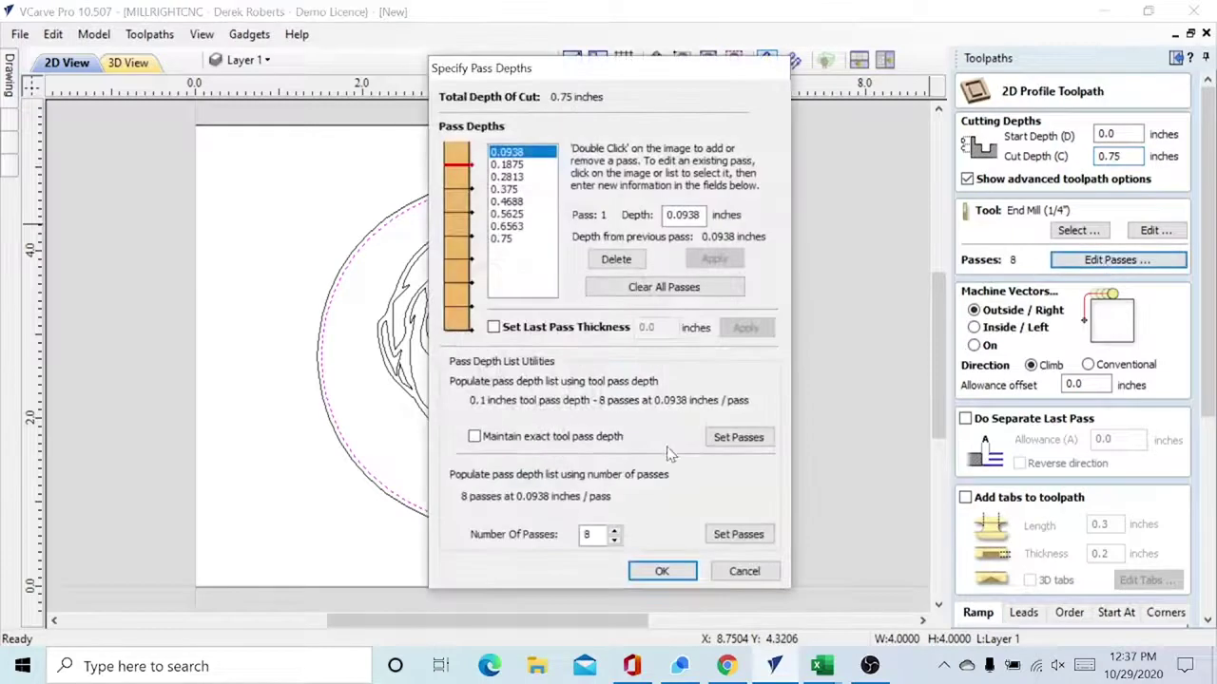
{"action": "left_click", "coordinate": [614, 539]}
{"action": "left_click", "coordinate": [615, 539]}
{"action": "left_click", "coordinate": [614, 539]}
{"action": "left_click", "coordinate": [614, 539]}
{"action": "left_click", "coordinate": [614, 539]}
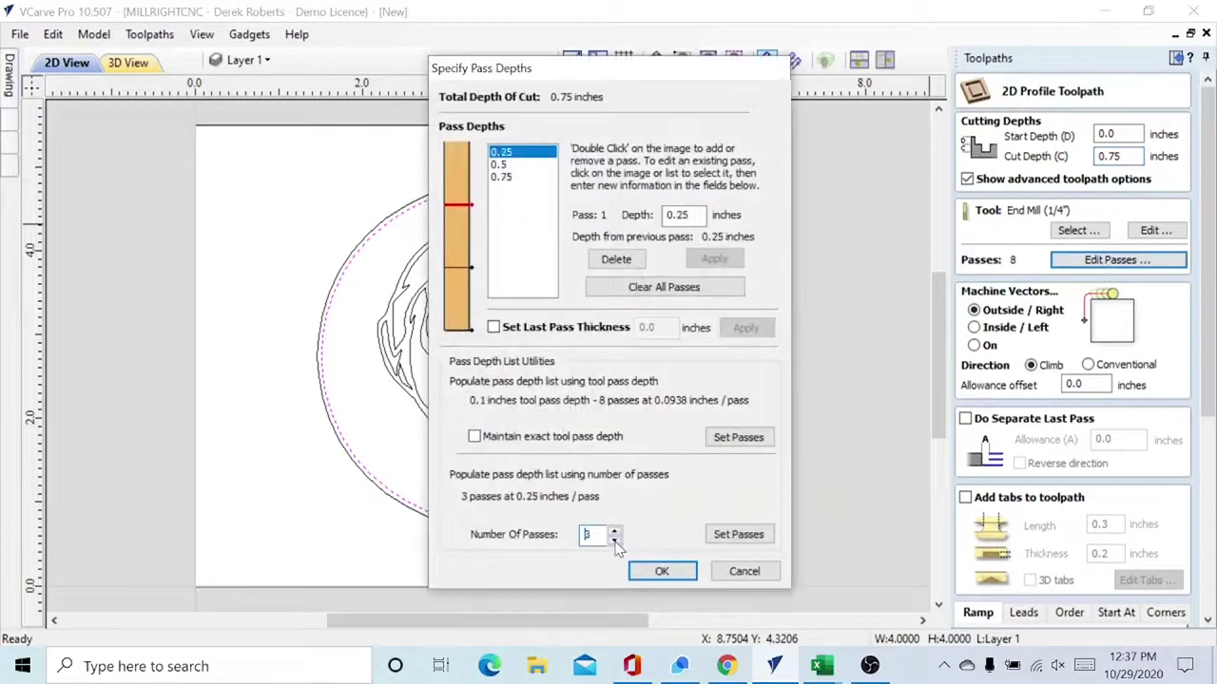
{"action": "left_click", "coordinate": [614, 539]}
{"action": "left_click", "coordinate": [615, 531]}
{"action": "left_click", "coordinate": [614, 532]}
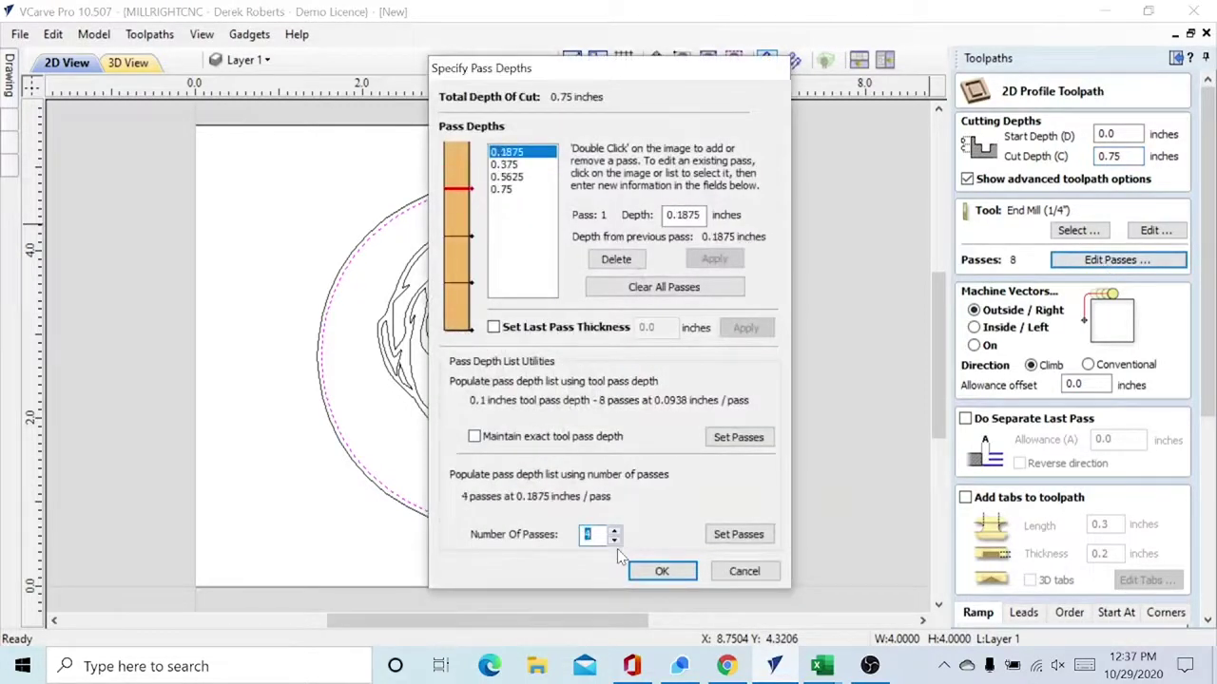
{"action": "left_click", "coordinate": [616, 543]}
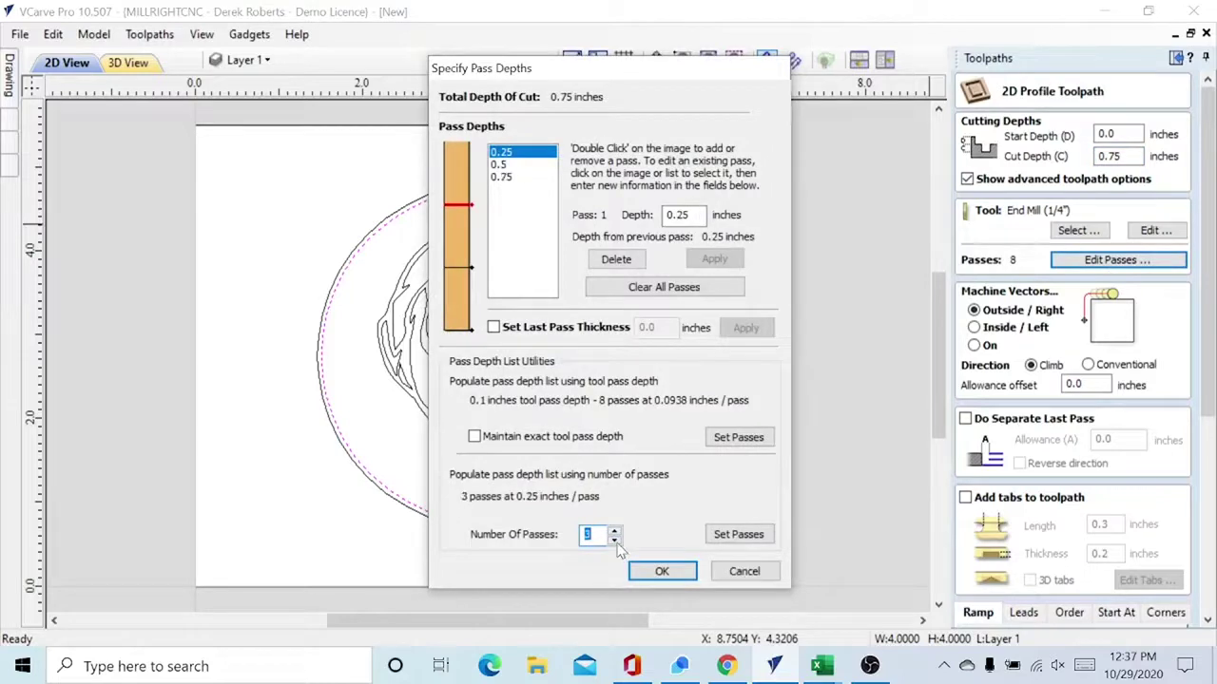
{"action": "left_click", "coordinate": [614, 531]}
{"action": "left_click", "coordinate": [661, 572]}
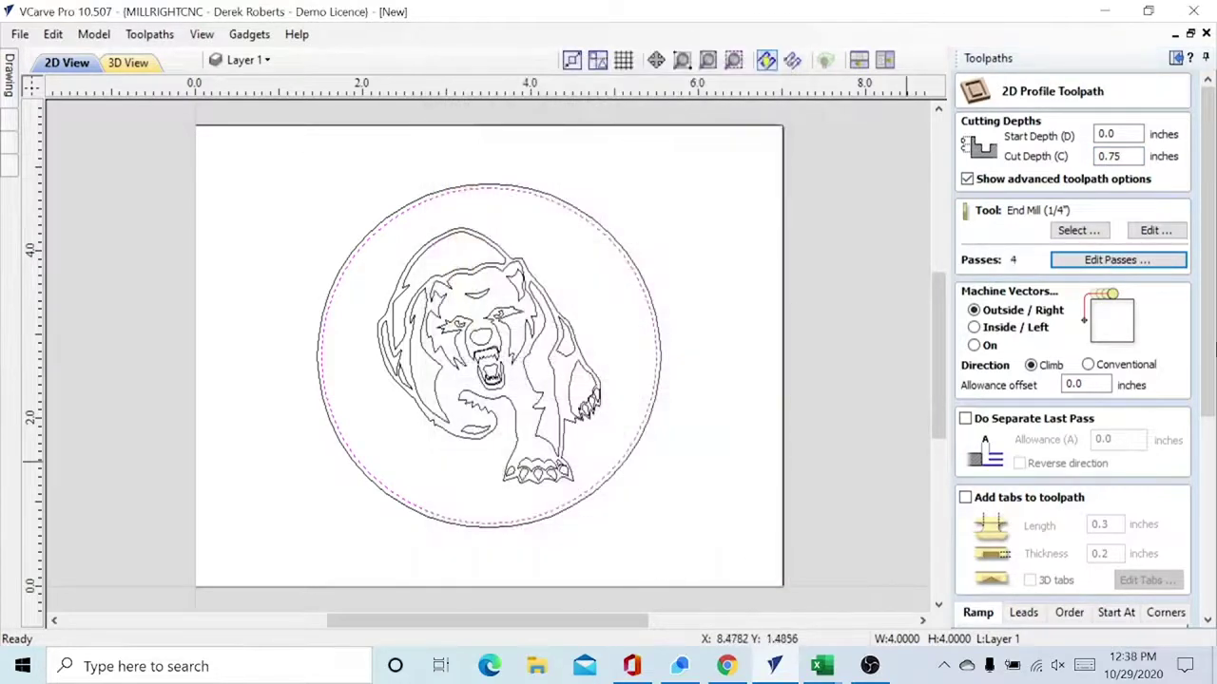
- Enable tabs on the profile toolpath and place three of them around the inner circle: lower left, lower right and top center
{"action": "left_click_drag", "start_coordinate": [1212, 351], "coordinate": [1212, 436]}
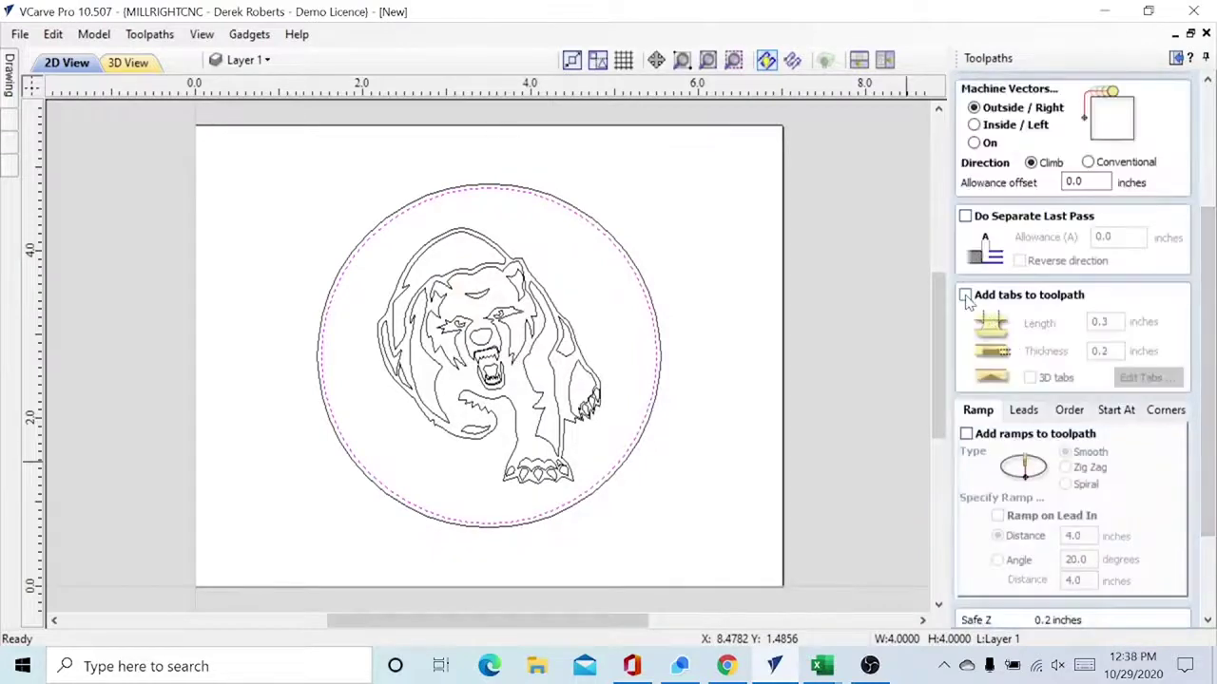
{"action": "left_click", "coordinate": [964, 295]}
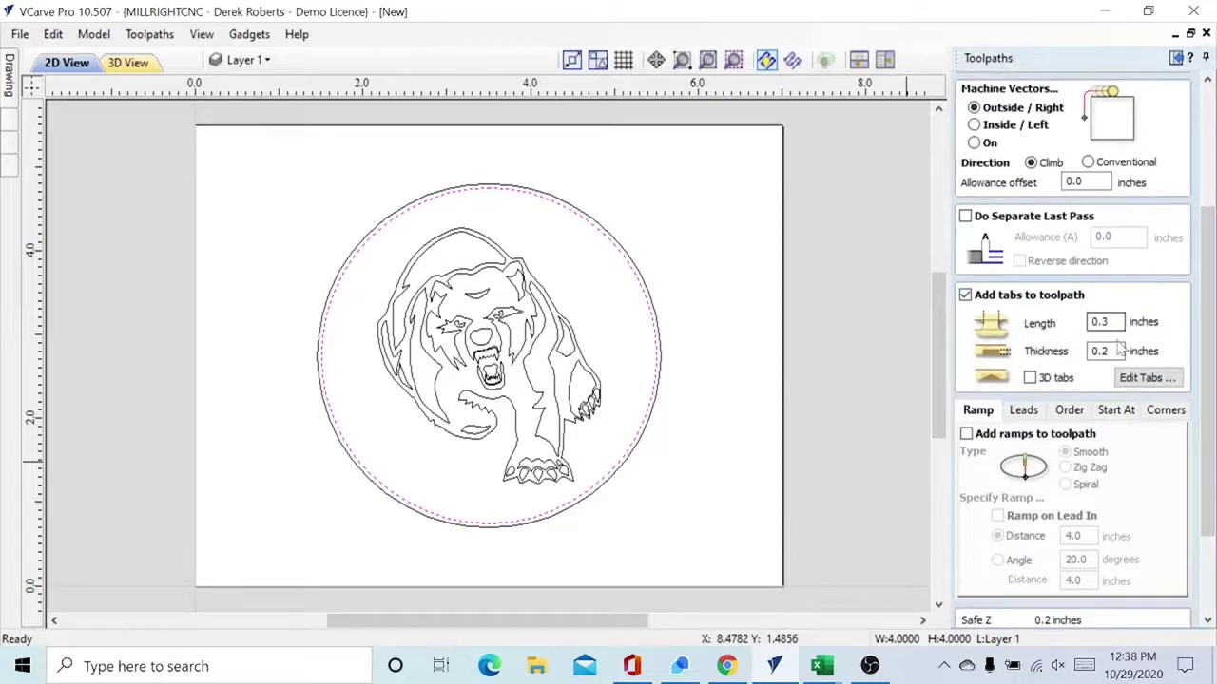
{"action": "left_click", "coordinate": [1119, 351]}
{"action": "left_click", "coordinate": [1147, 377]}
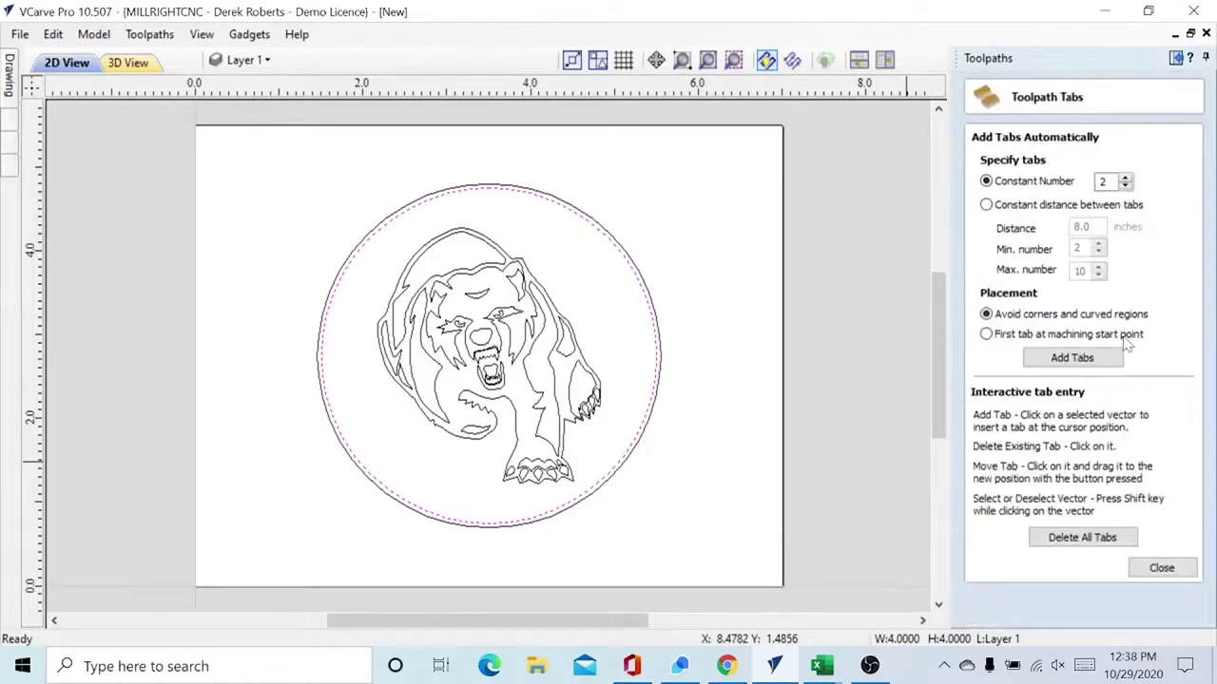
{"action": "left_click", "coordinate": [1125, 177]}
{"action": "left_click", "coordinate": [624, 456]}
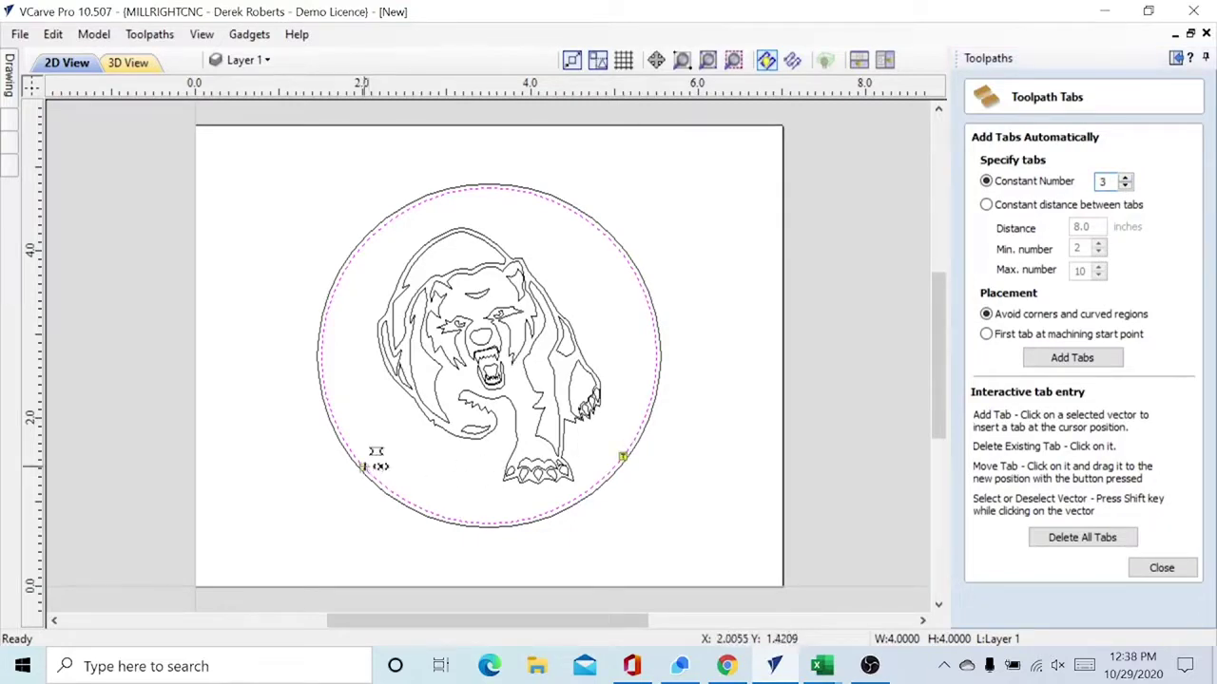
{"action": "left_click", "coordinate": [488, 188]}
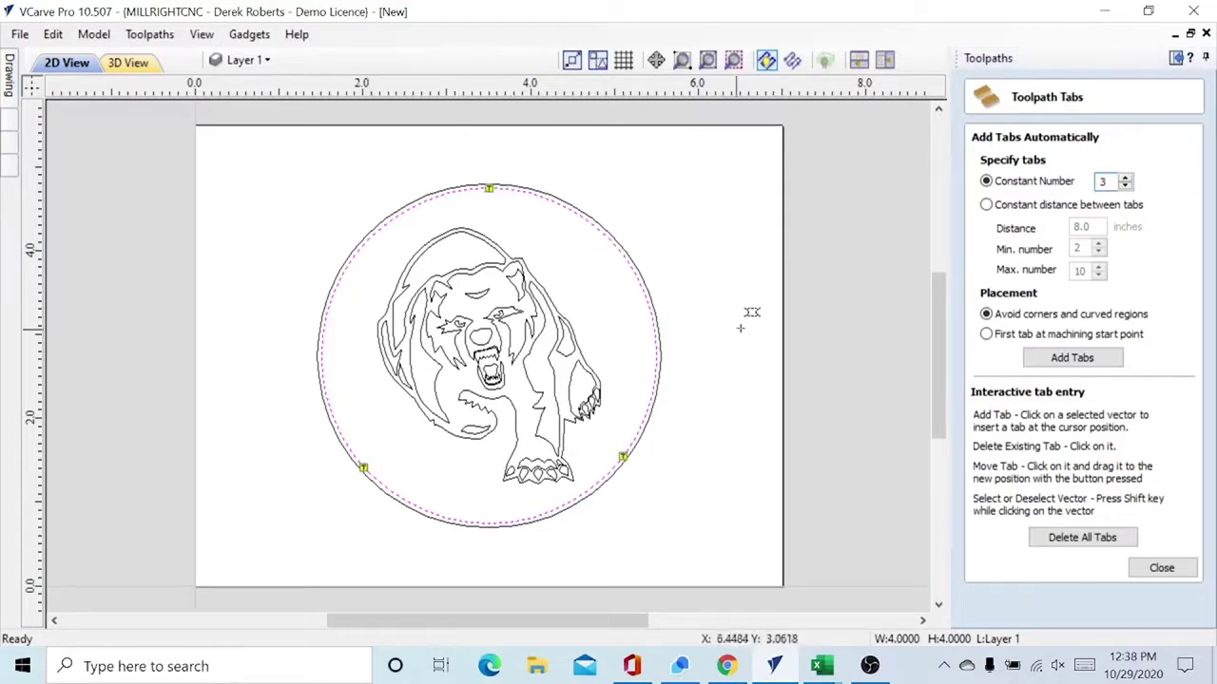
{"action": "left_click", "coordinate": [1183, 568]}
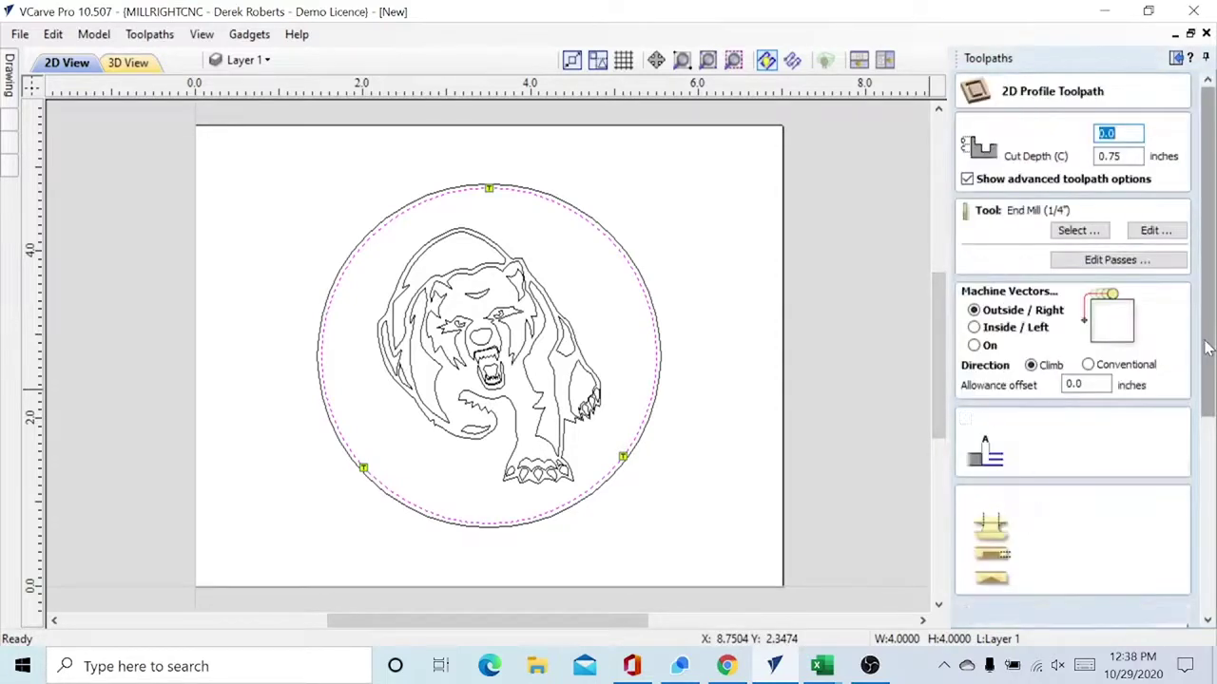
{"action": "scroll", "coordinate": [1208, 349], "scroll_direction": "down", "scroll_amount": 5}
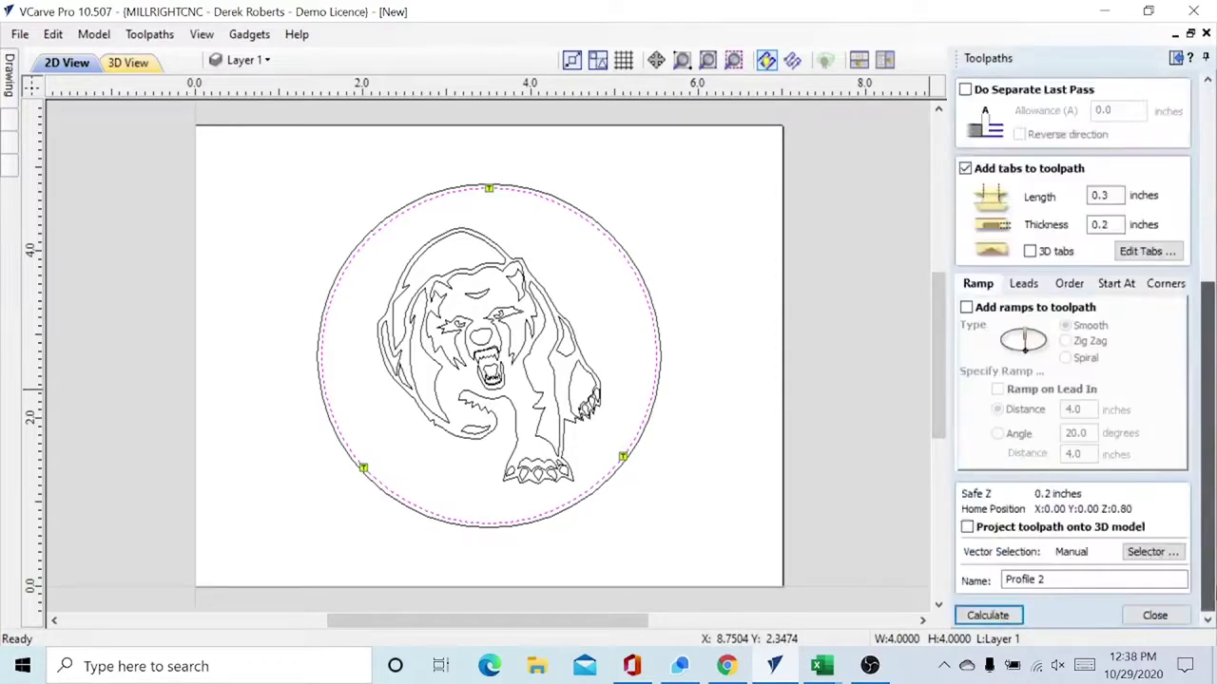
- Calculate the profile toolpath, hide it in the toolpath list and return to the 2D view
{"action": "left_click", "coordinate": [988, 616]}
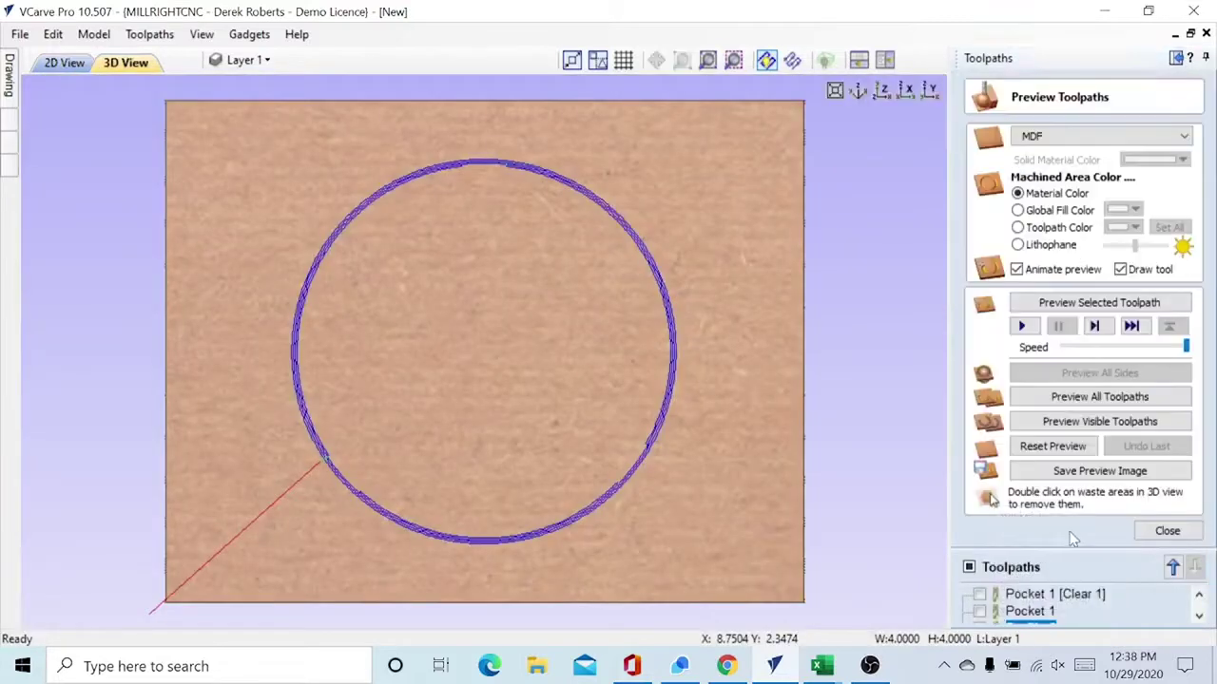
{"action": "left_click", "coordinate": [1167, 530]}
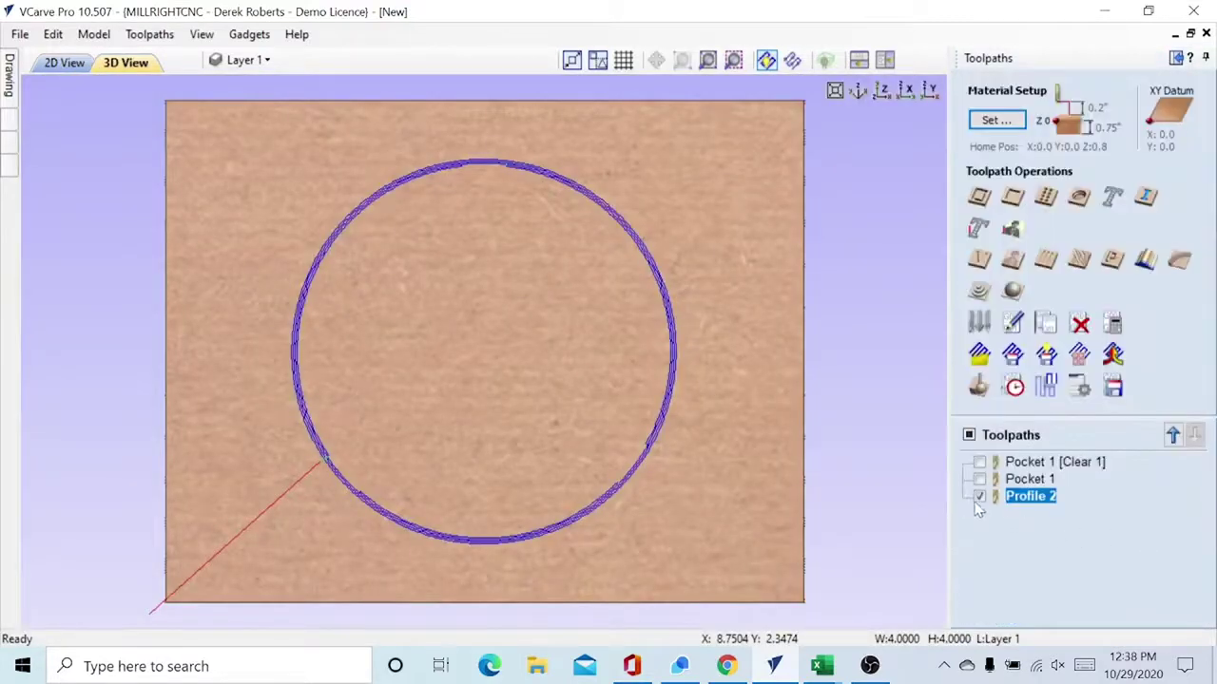
{"action": "left_click", "coordinate": [978, 497]}
{"action": "left_click", "coordinate": [76, 63]}
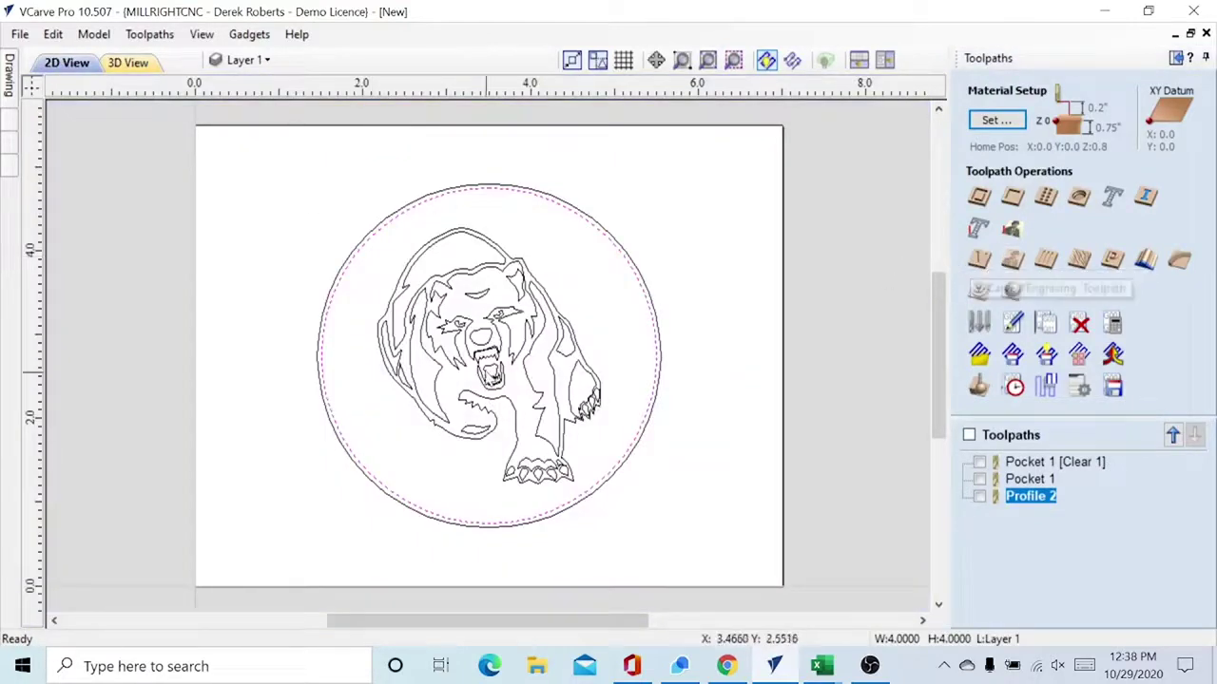
- Calculate a V-Carve toolpath for the bear, keeping the 0.26-inch start depth and the 90-degree 1/4-inch V-Bit
{"action": "left_click", "coordinate": [513, 342]}
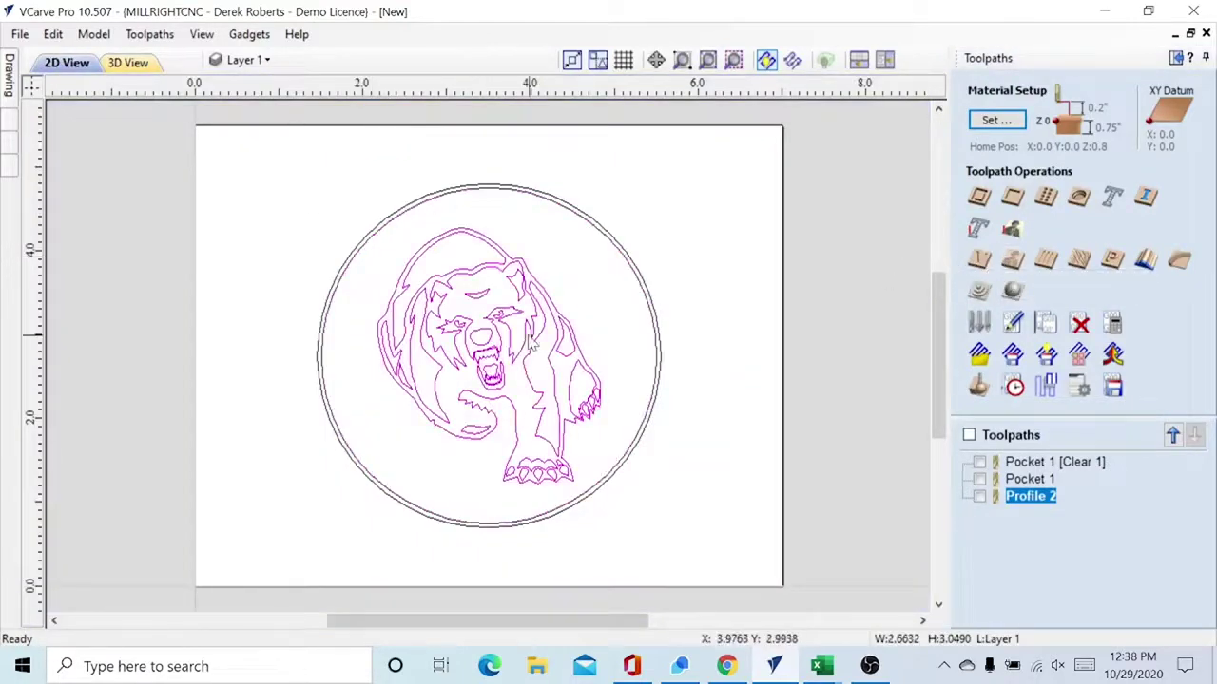
{"action": "left_click", "coordinate": [982, 264]}
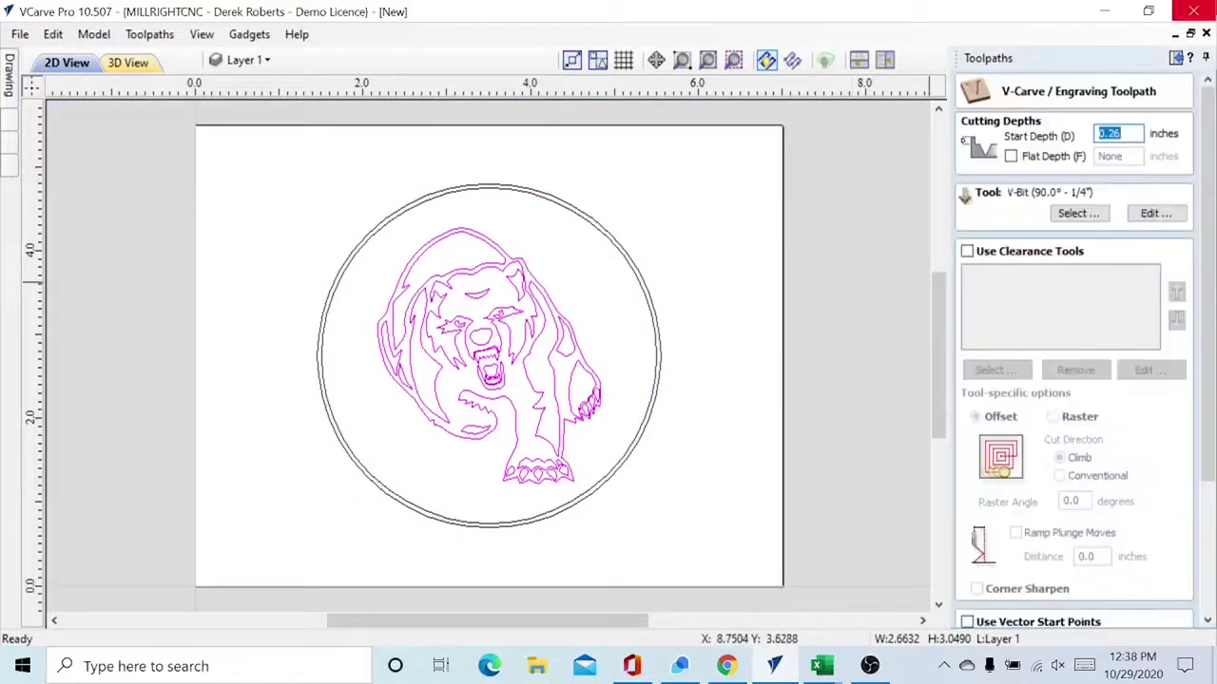
{"action": "left_click", "coordinate": [1121, 134]}
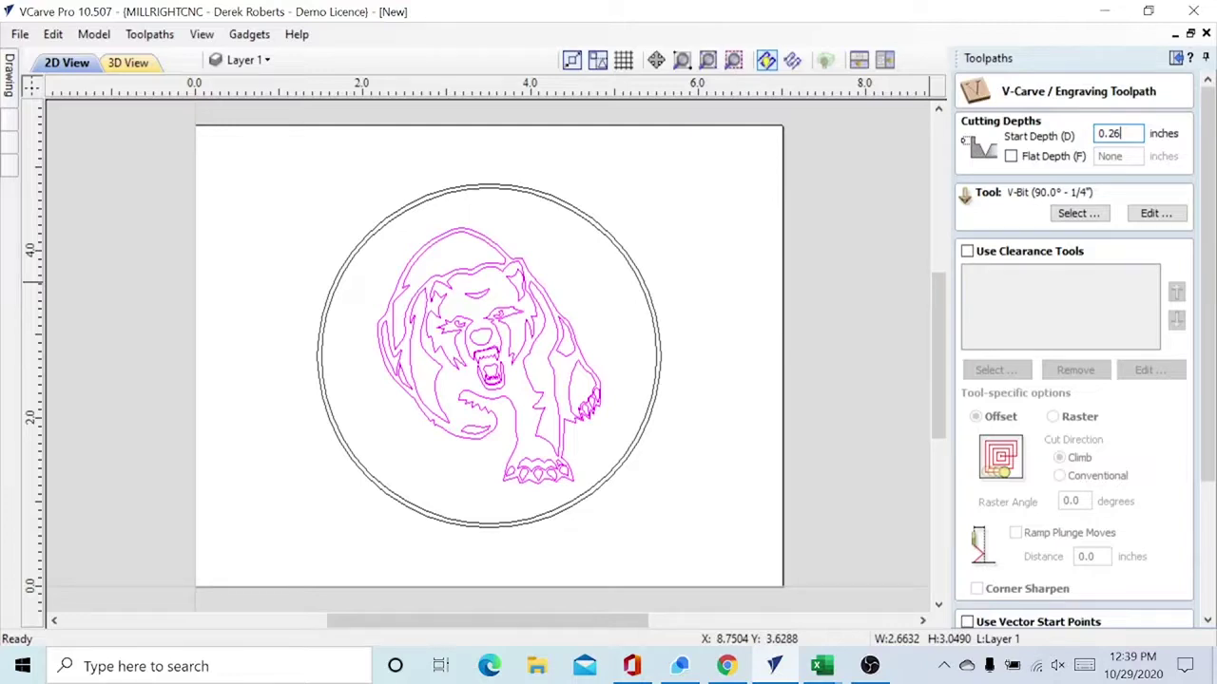
{"action": "left_click", "coordinate": [1084, 214]}
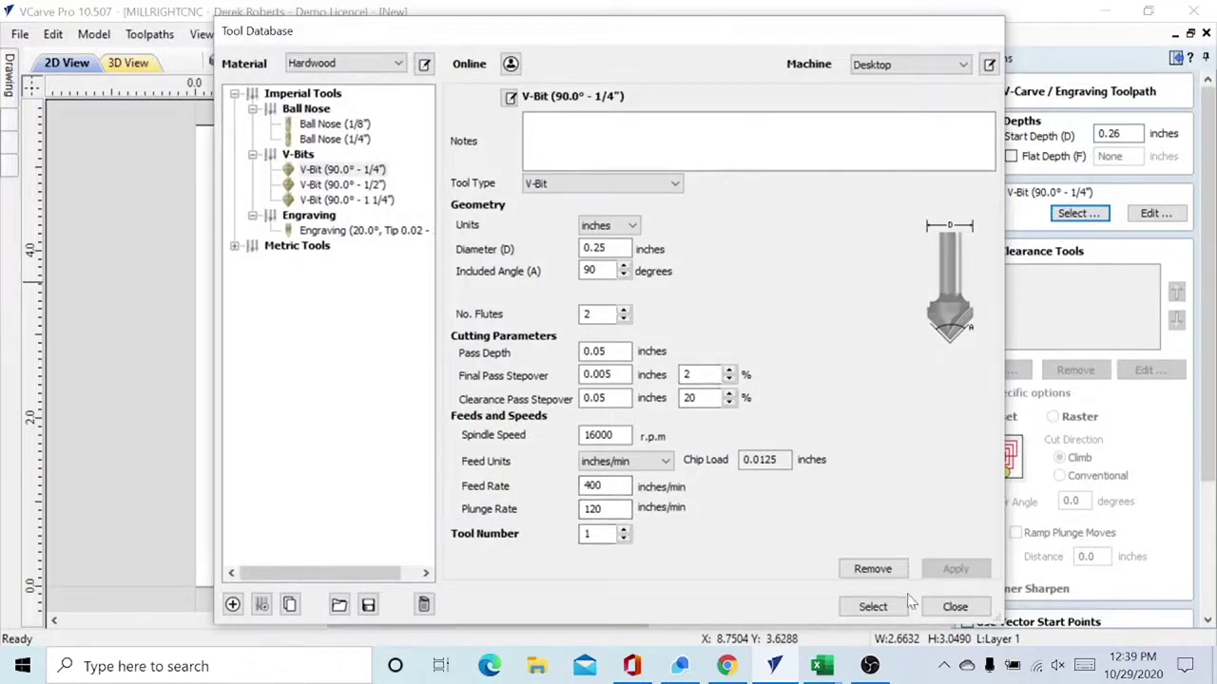
{"action": "left_click", "coordinate": [952, 607]}
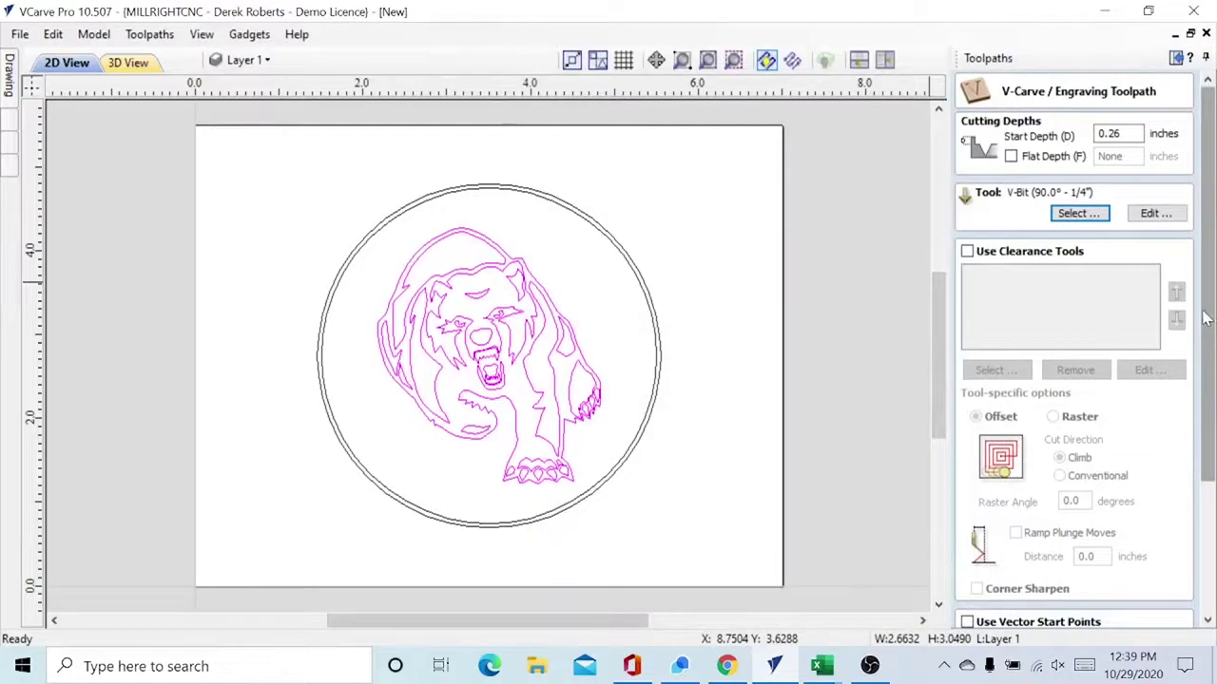
{"action": "left_click_drag", "start_coordinate": [1206, 318], "coordinate": [1209, 452]}
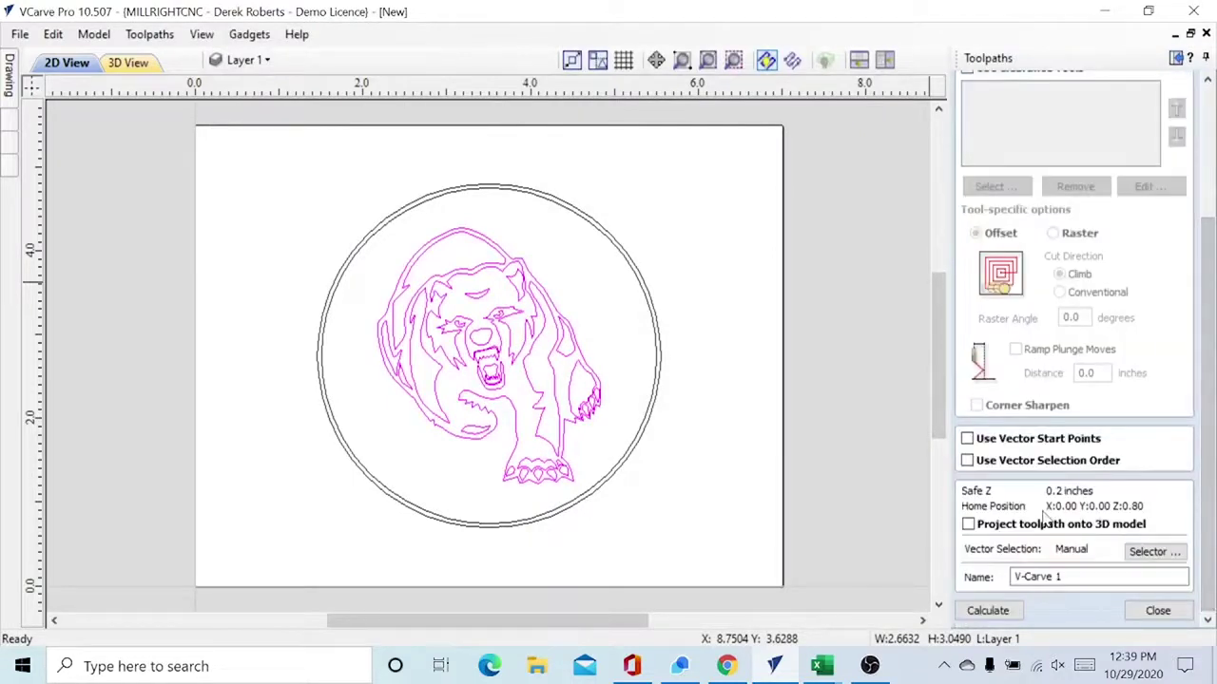
{"action": "left_click", "coordinate": [988, 611]}
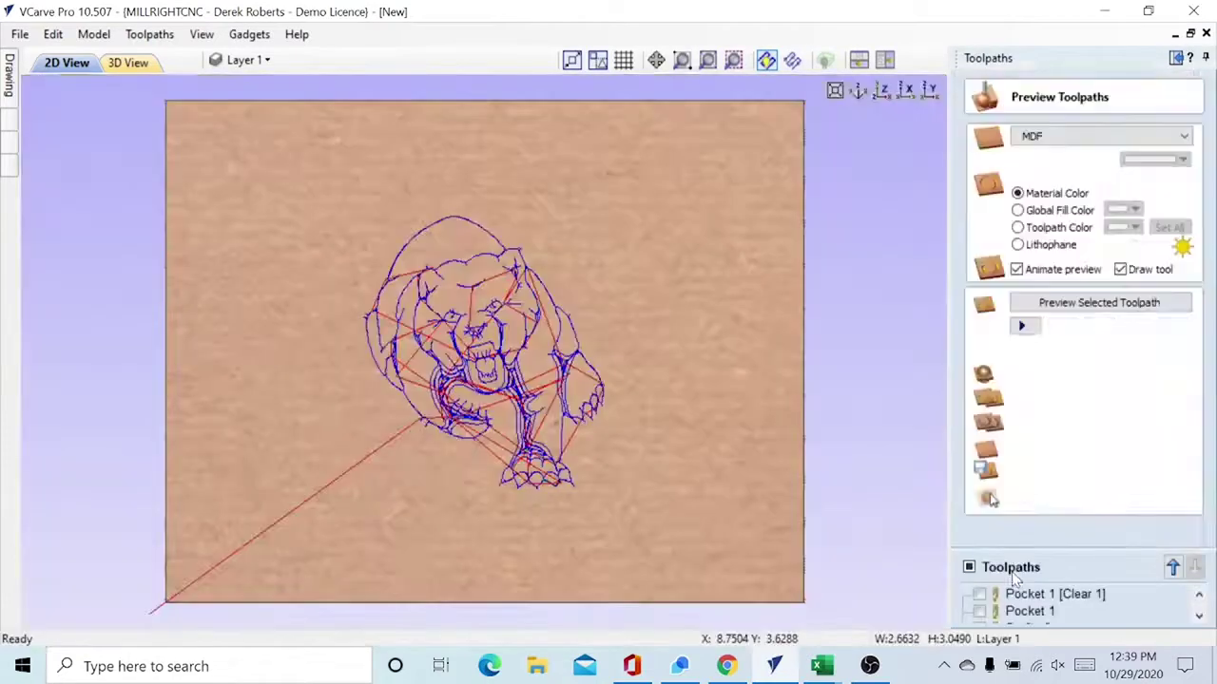
- Leave the V-carve preview for the 2D view and hide all toolpaths
{"action": "left_click", "coordinate": [66, 61]}
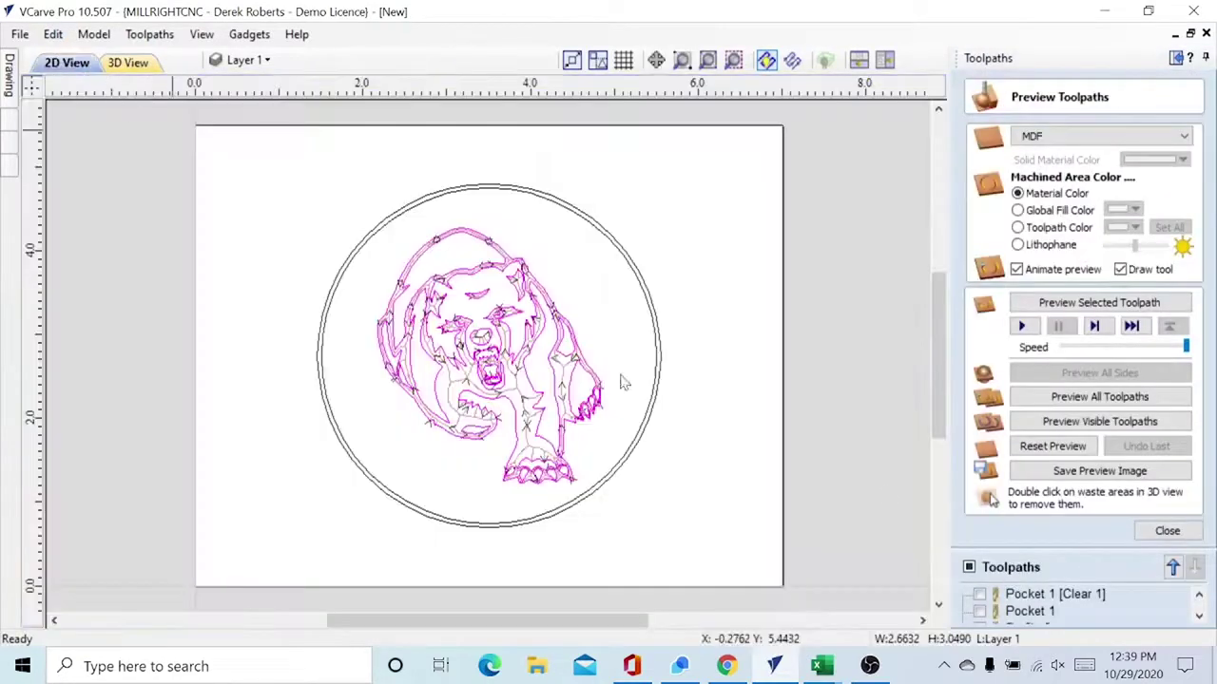
{"action": "left_click", "coordinate": [969, 567]}
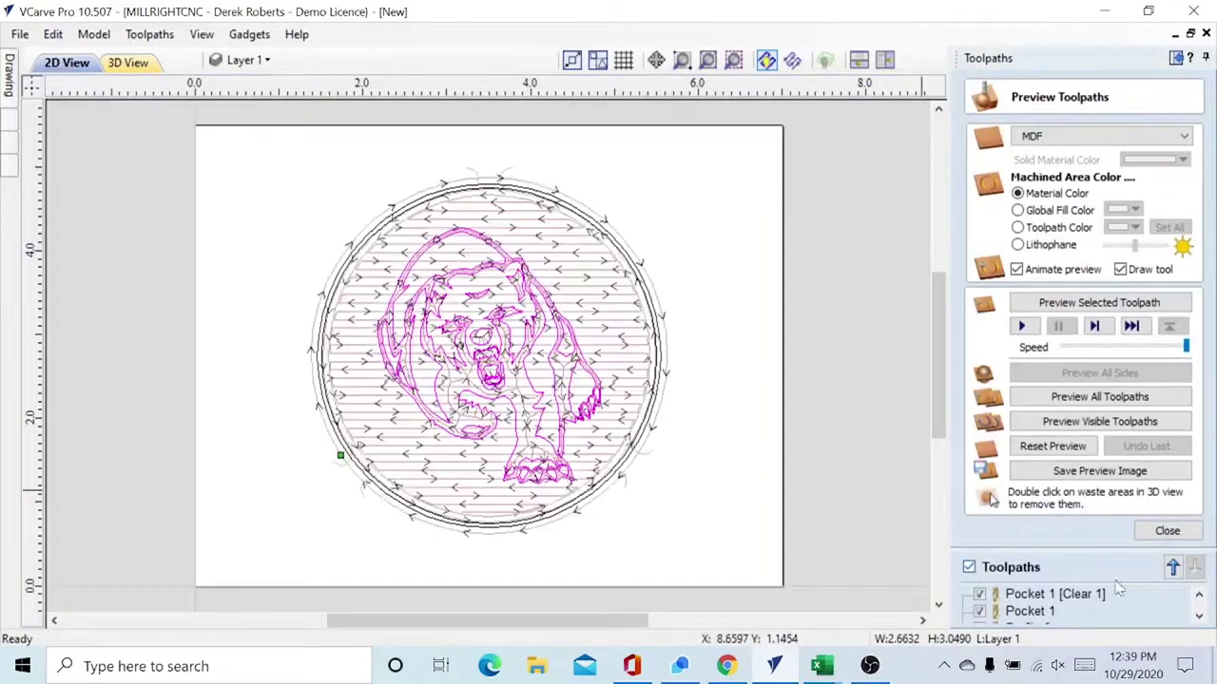
{"action": "left_click", "coordinate": [969, 567]}
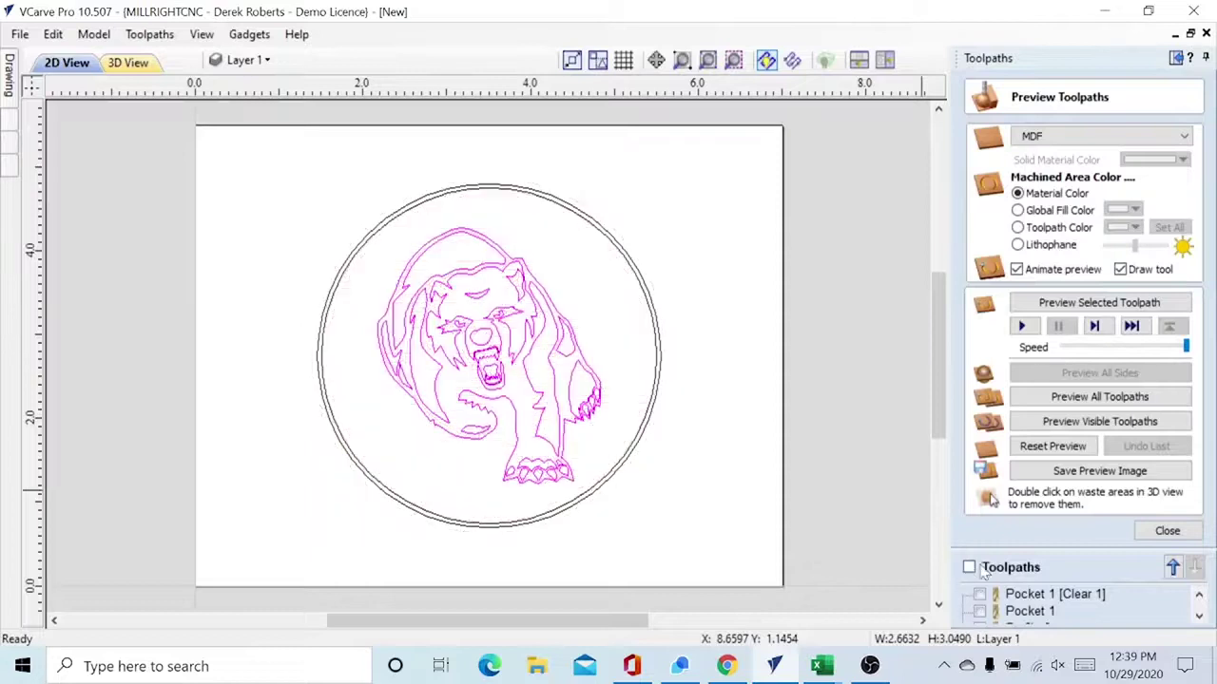
- Look through the toolpath list, examine the Pocket 1 toolpath's tools and settings, and close them
{"action": "left_click", "coordinate": [1200, 618]}
{"action": "left_click", "coordinate": [1200, 617]}
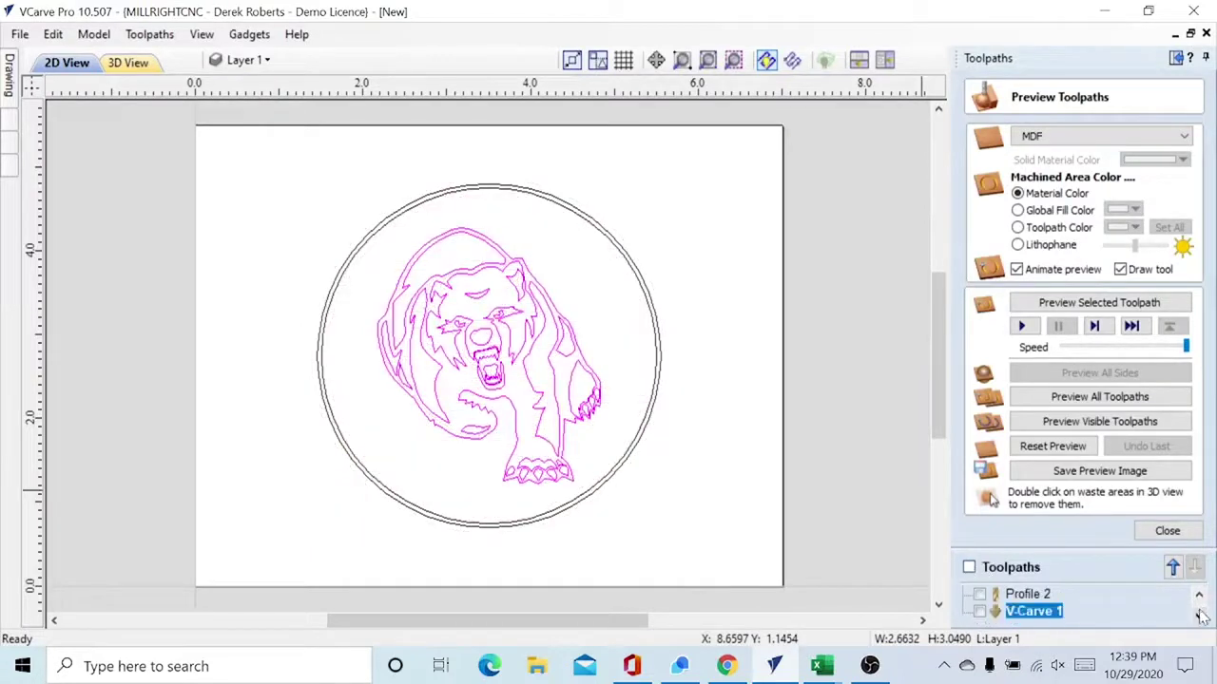
{"action": "left_click", "coordinate": [1199, 596]}
{"action": "left_click", "coordinate": [1200, 596]}
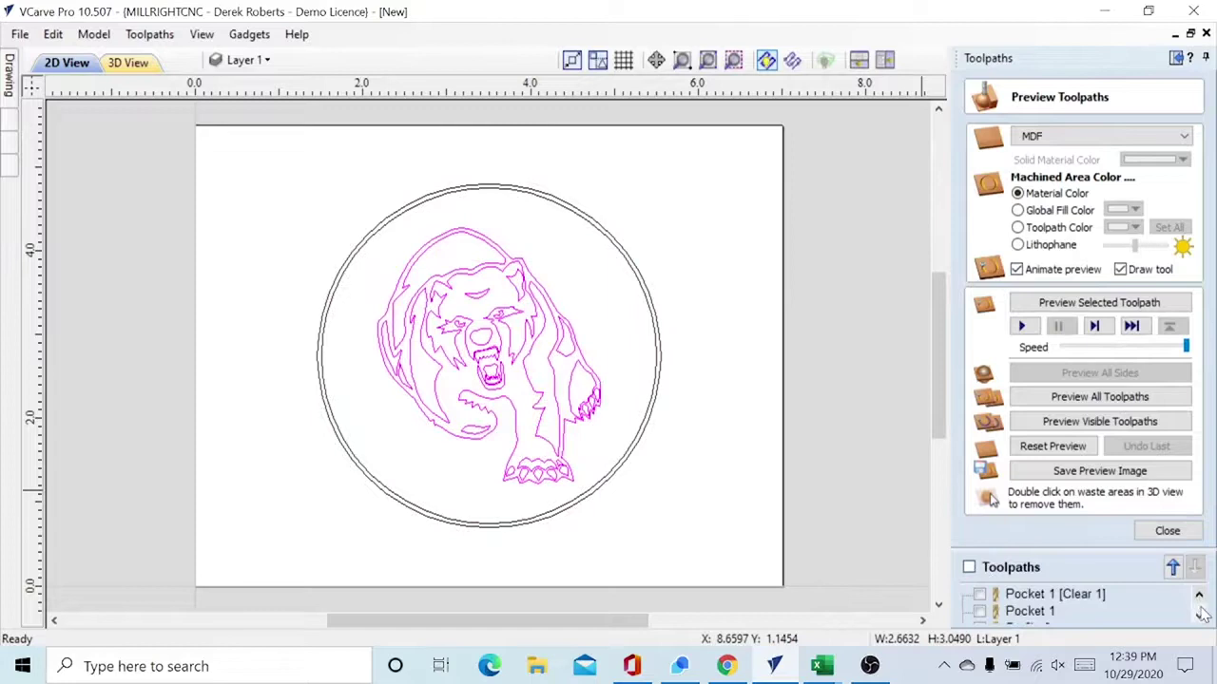
{"action": "left_click", "coordinate": [1200, 616]}
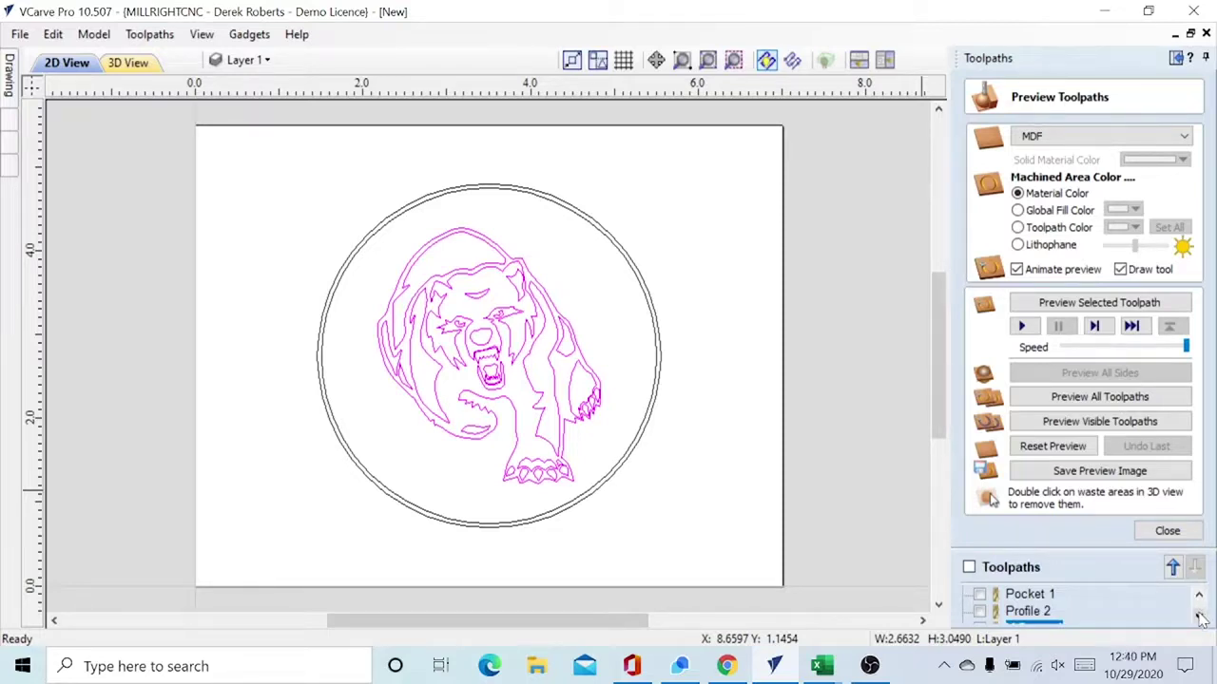
{"action": "left_click", "coordinate": [1199, 595]}
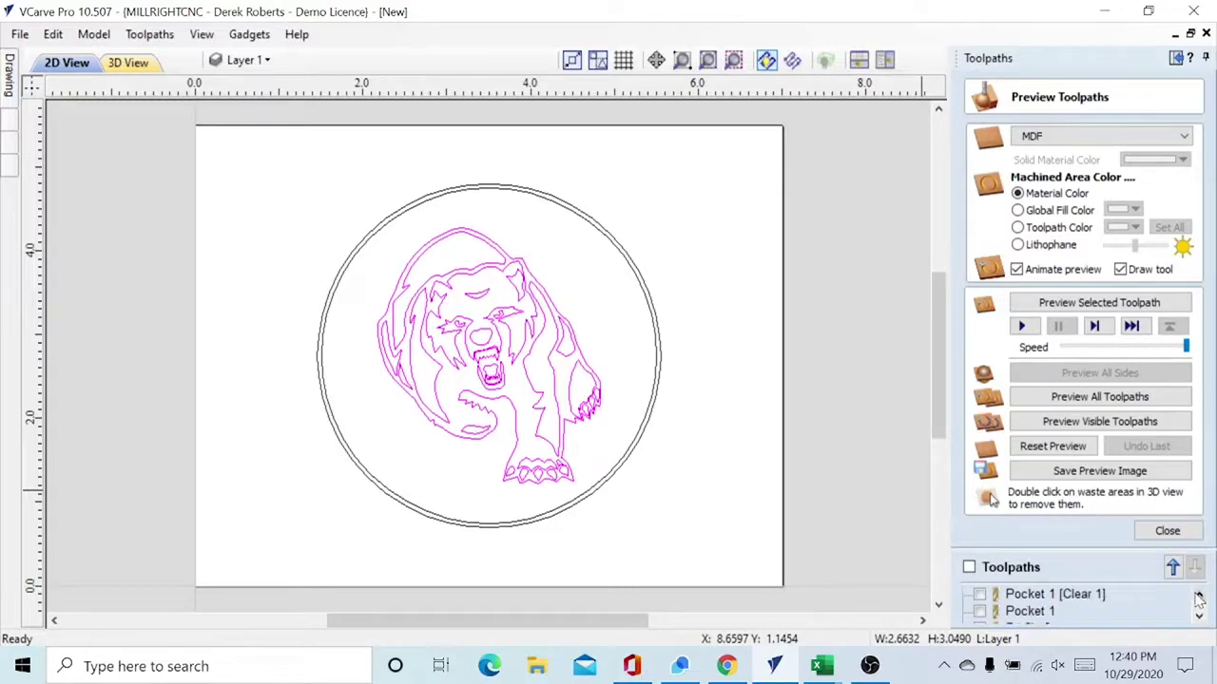
{"action": "double_click", "coordinate": [1033, 611]}
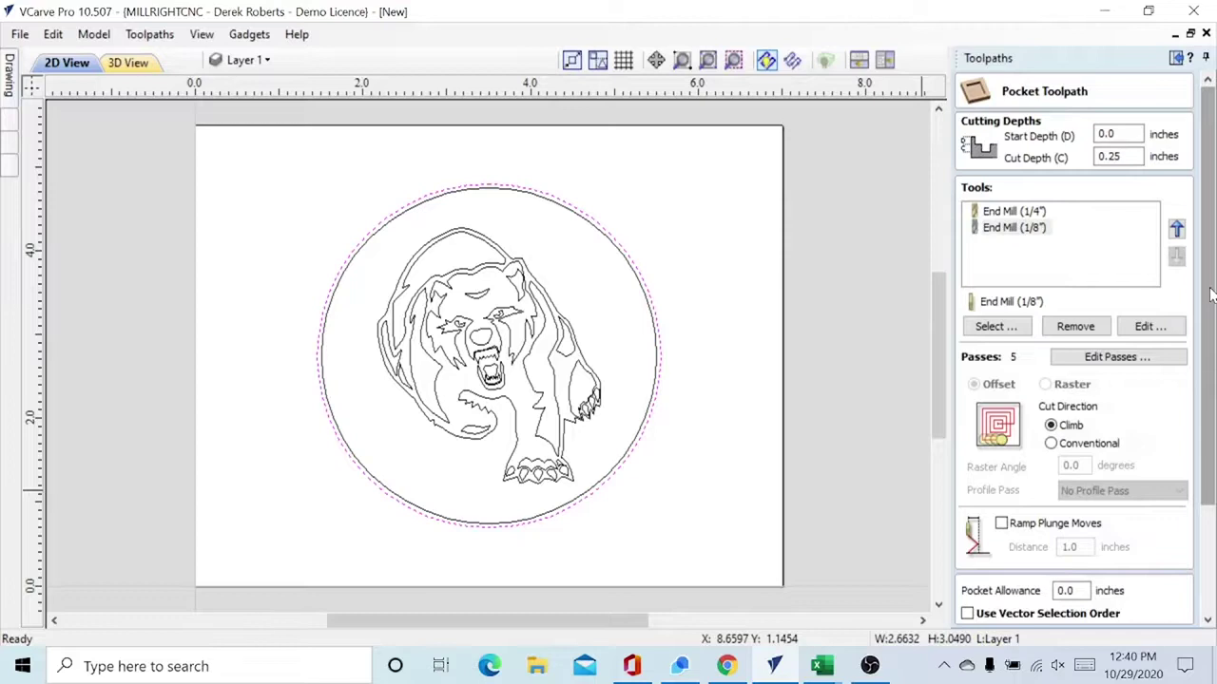
{"action": "scroll", "coordinate": [1207, 295], "scroll_direction": "down", "scroll_amount": 3}
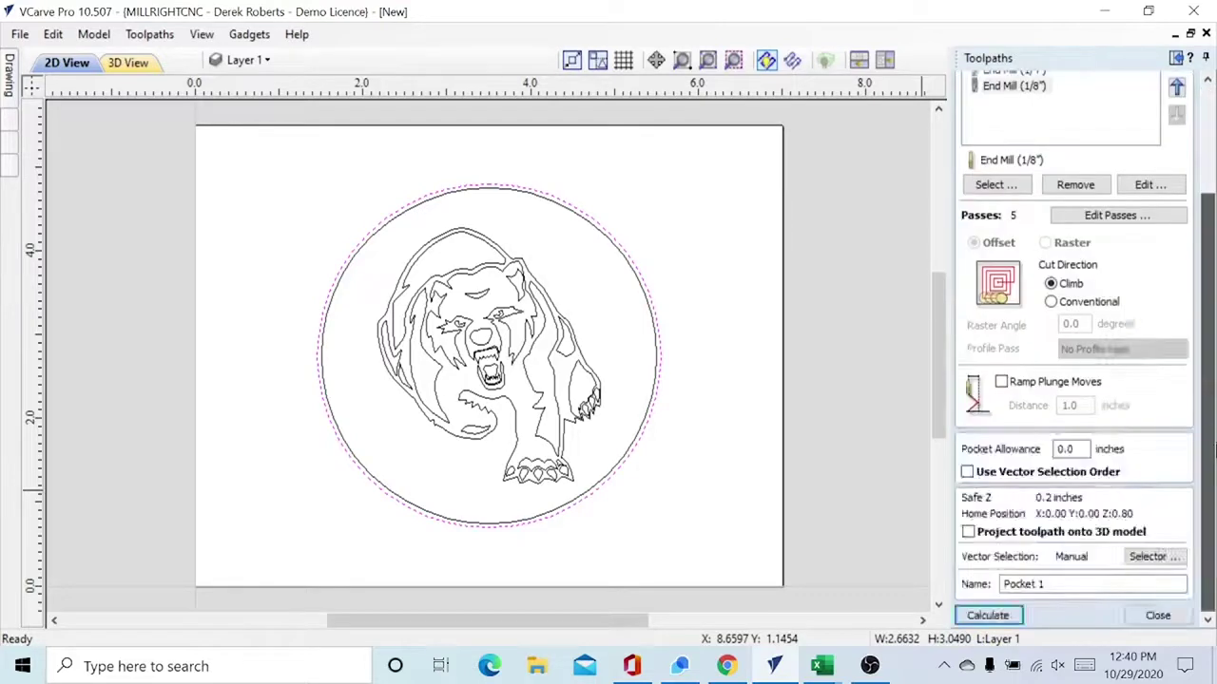
{"action": "left_click", "coordinate": [1017, 613]}
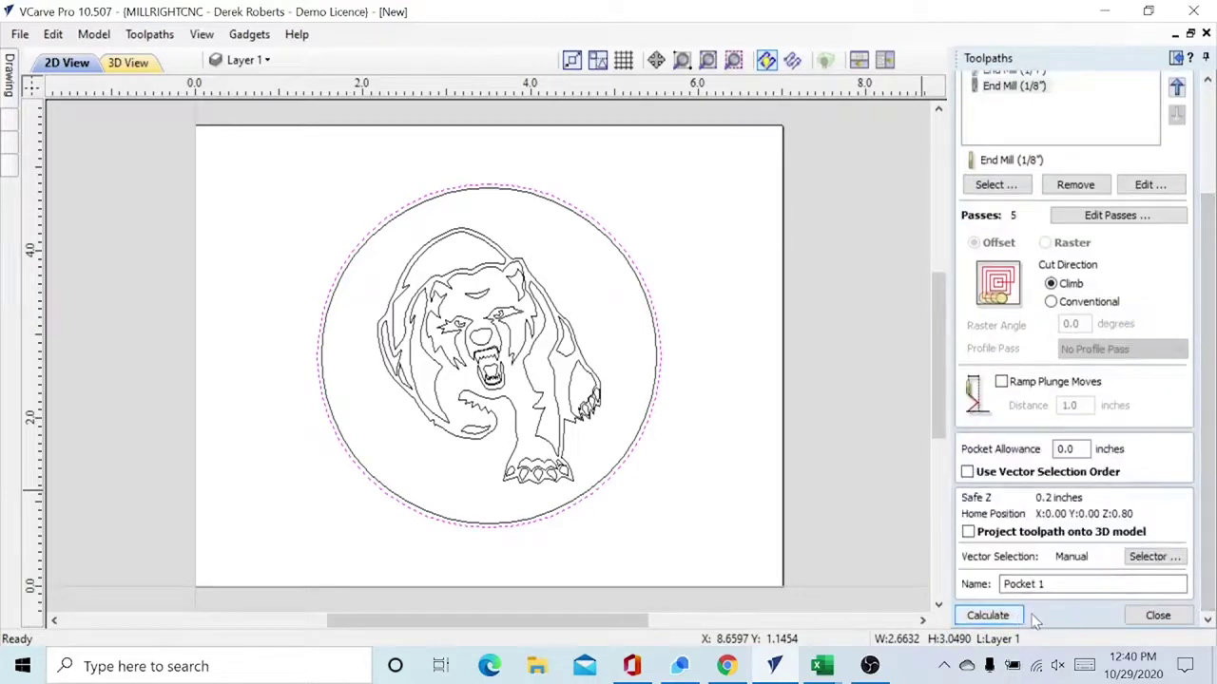
{"action": "left_click", "coordinate": [1146, 612]}
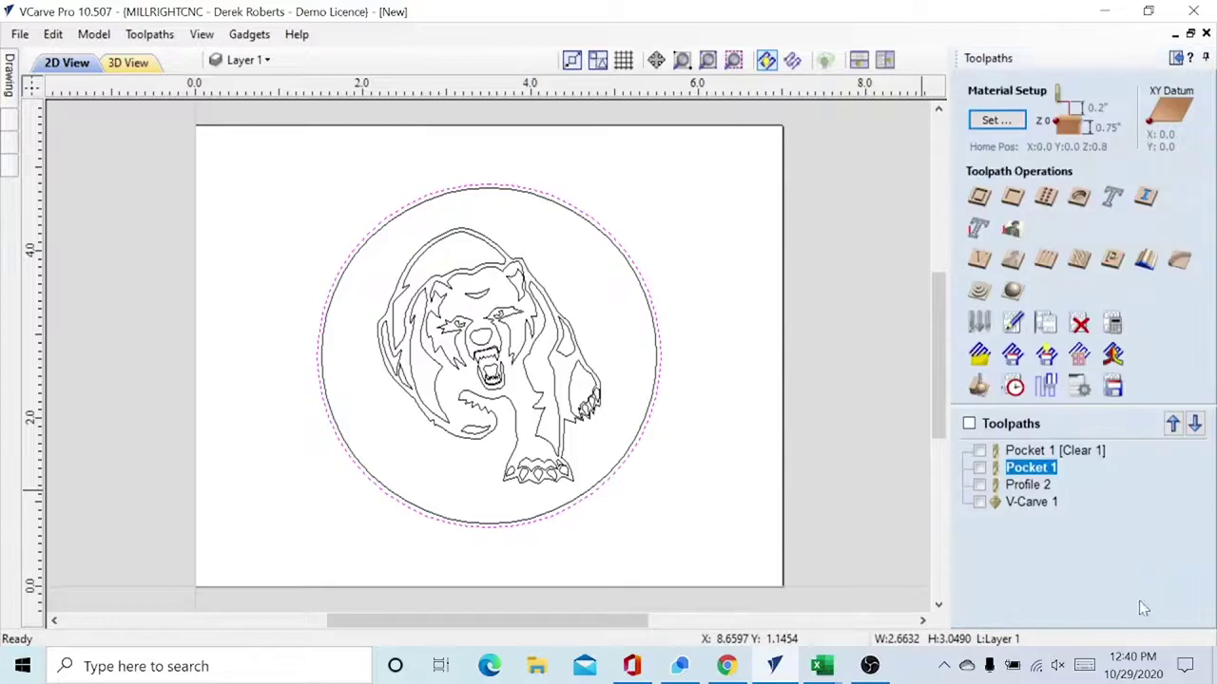
- Delete the Pocket 1 toolpath that uses the 1/8-inch end mill, keeping Pocket 1 [Clear 1]
{"action": "left_click", "coordinate": [1050, 464]}
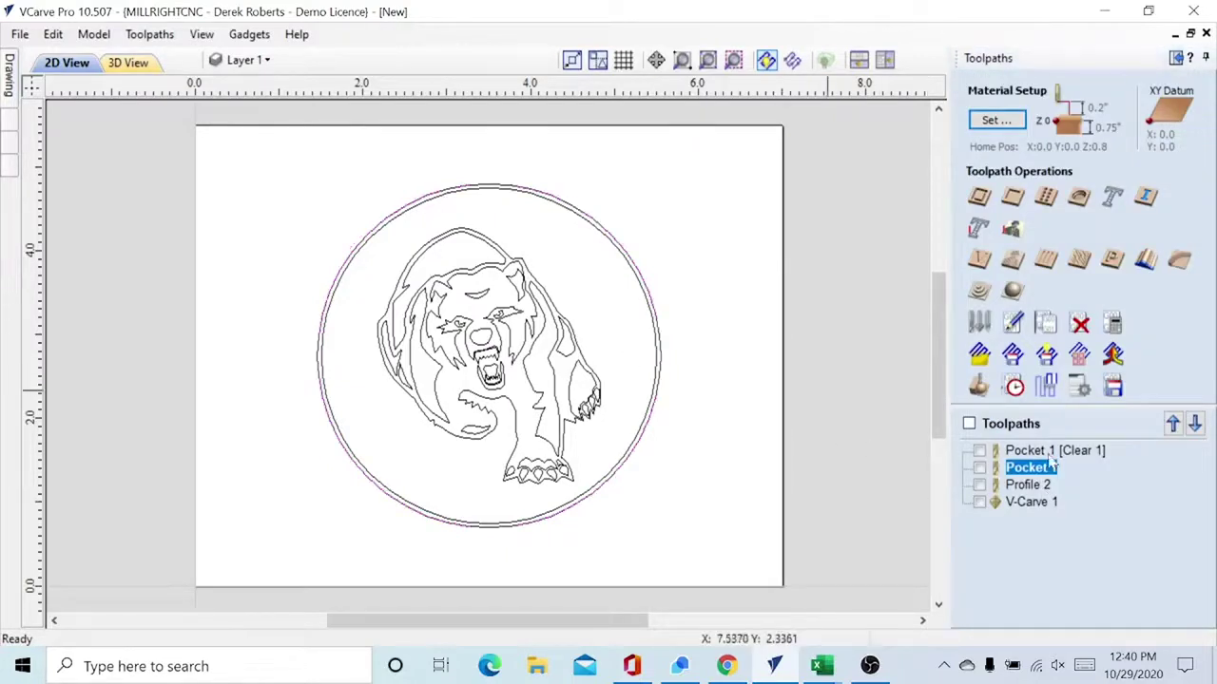
{"action": "double_click", "coordinate": [1053, 468]}
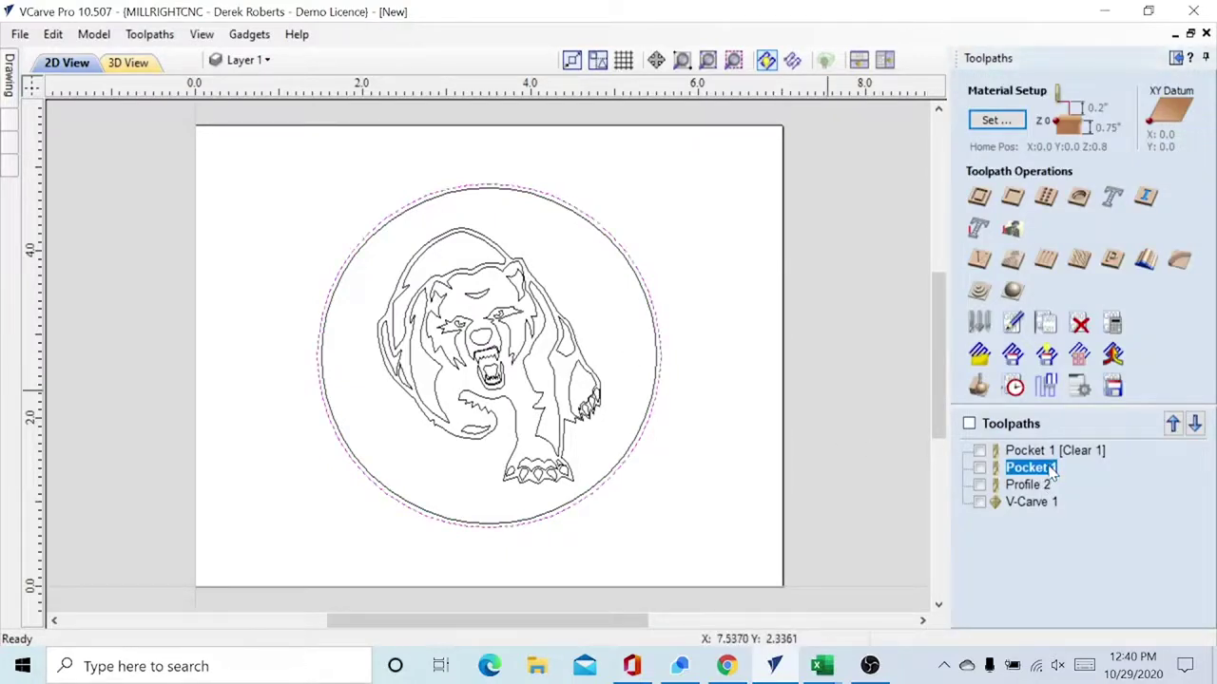
{"action": "key", "text": "Delete"}
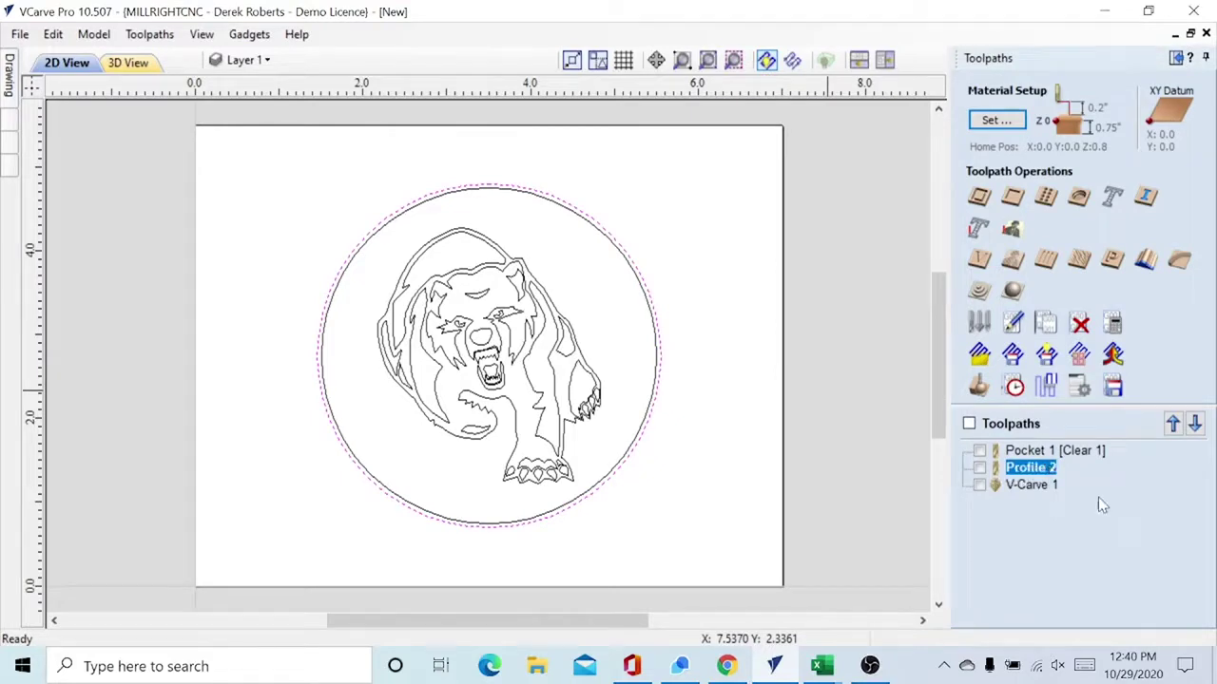
- Preview all remaining toolpaths on the material in 3D and close the preview
{"action": "left_click", "coordinate": [979, 386]}
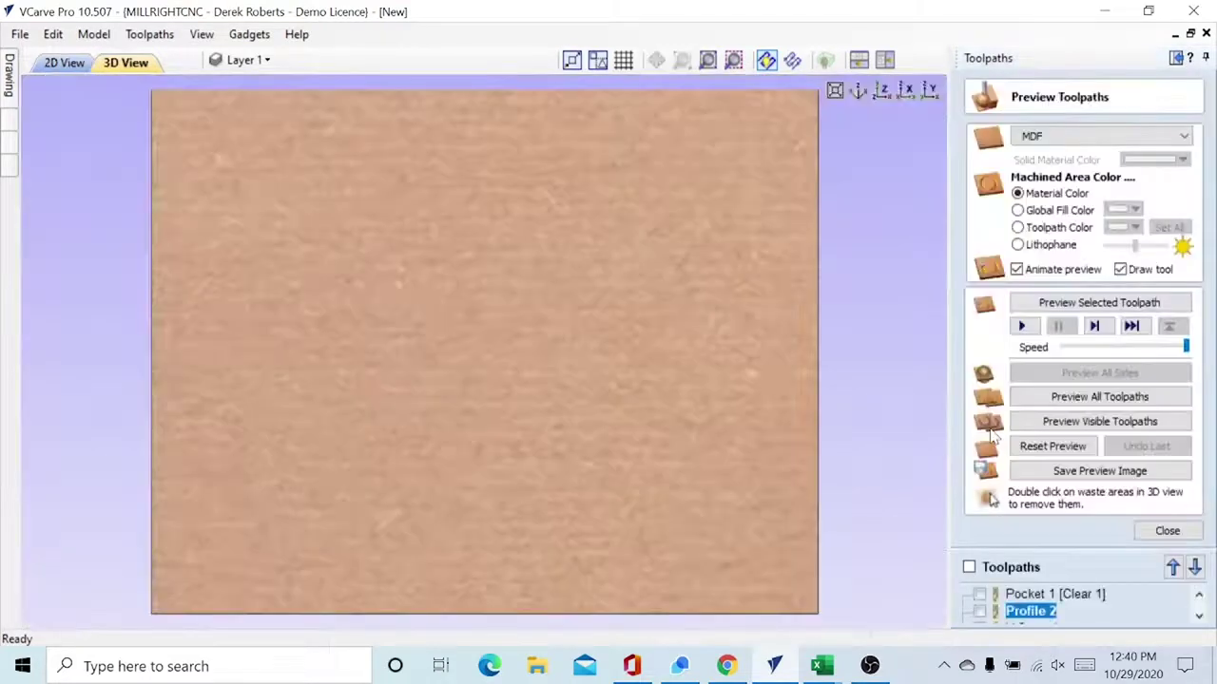
{"action": "left_click", "coordinate": [1055, 398]}
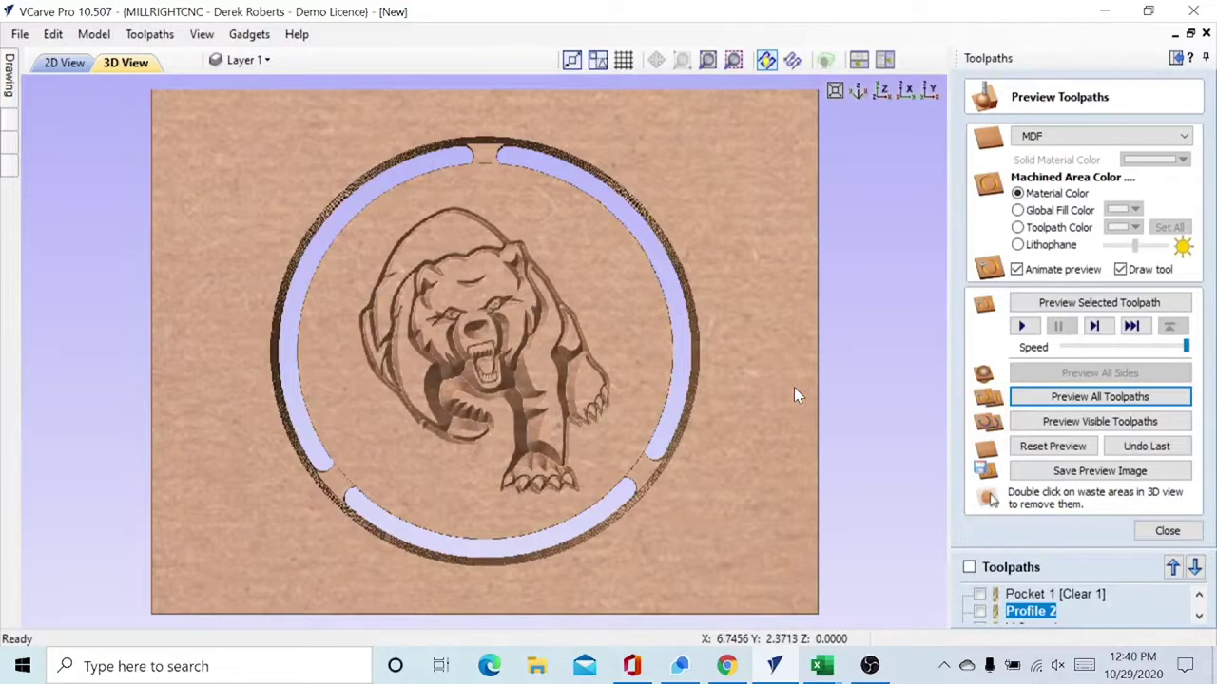
{"action": "left_click", "coordinate": [1169, 529]}
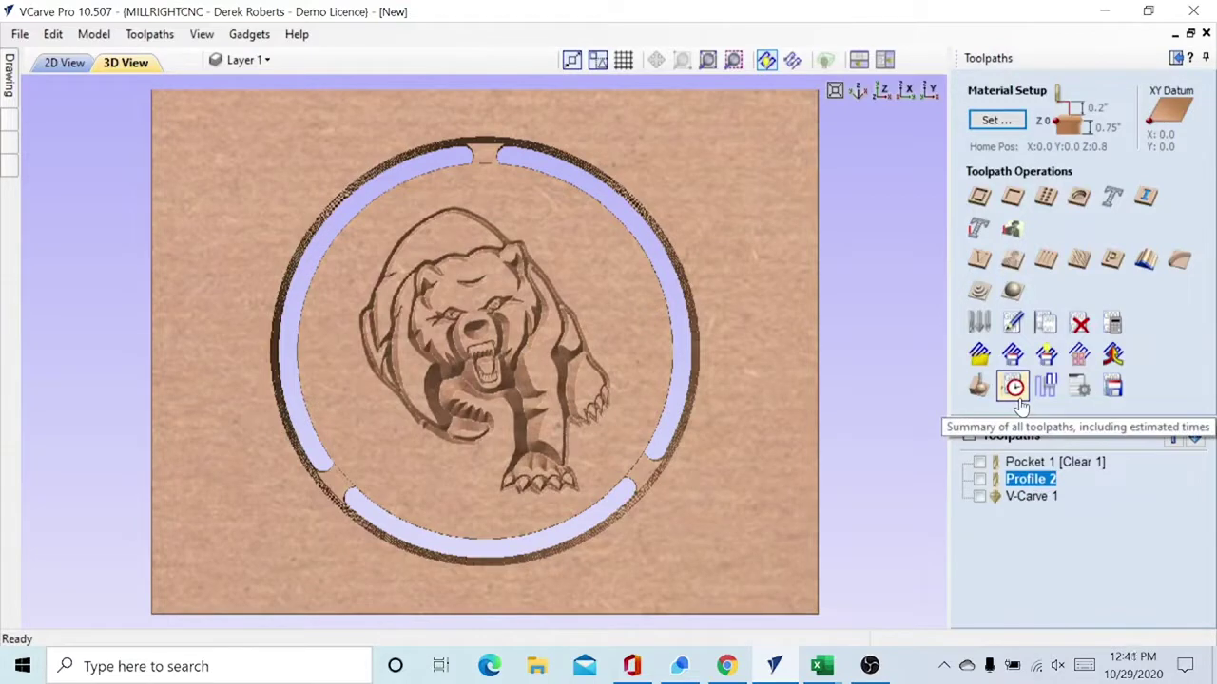
- Check the estimated machining times in the toolpaths summary, close it and hide all toolpaths
{"action": "left_click", "coordinate": [1015, 397]}
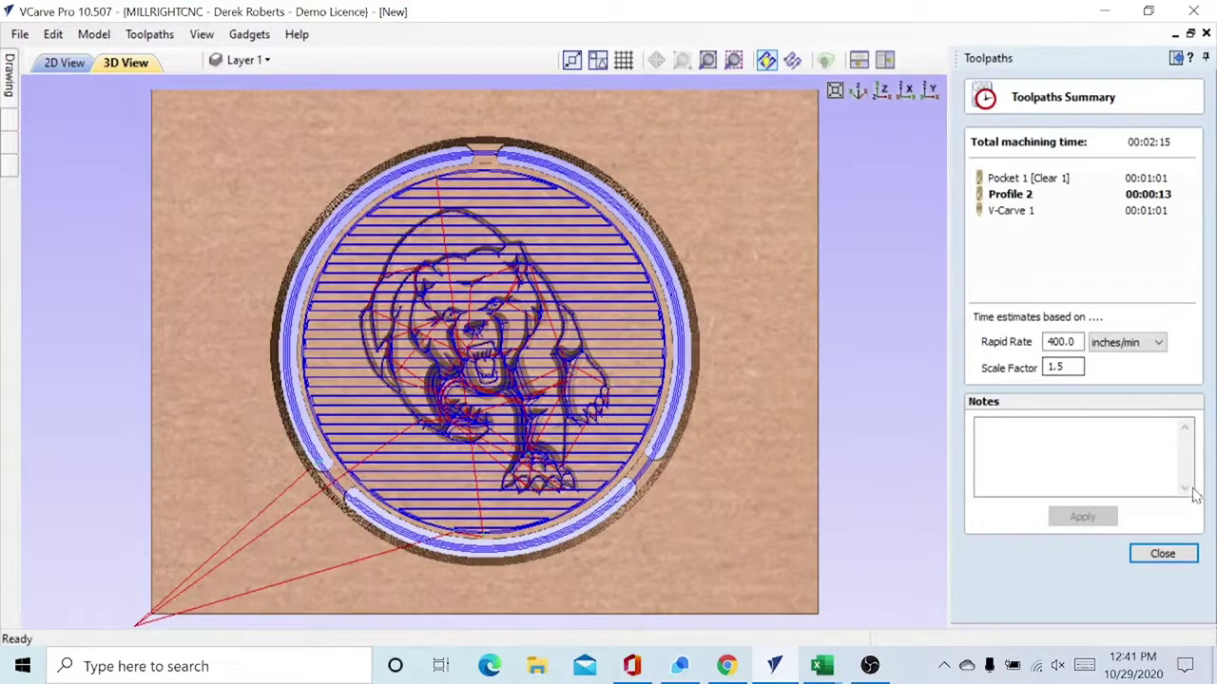
{"action": "left_click", "coordinate": [1179, 559]}
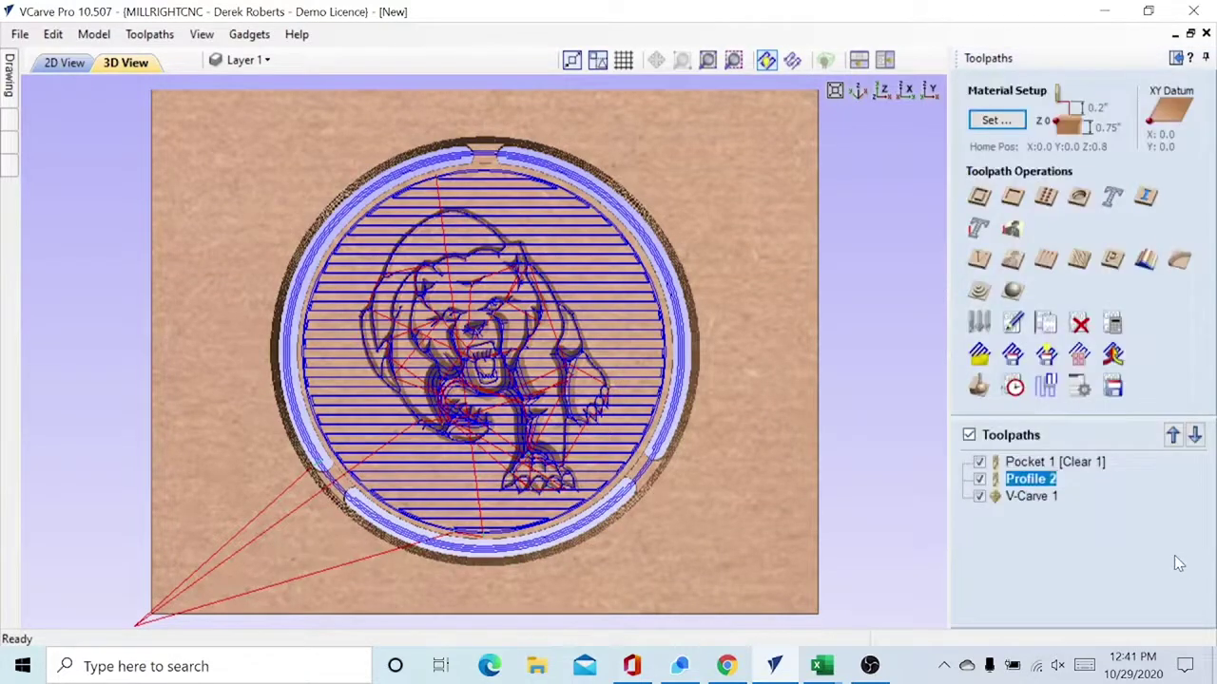
{"action": "left_click", "coordinate": [969, 435]}
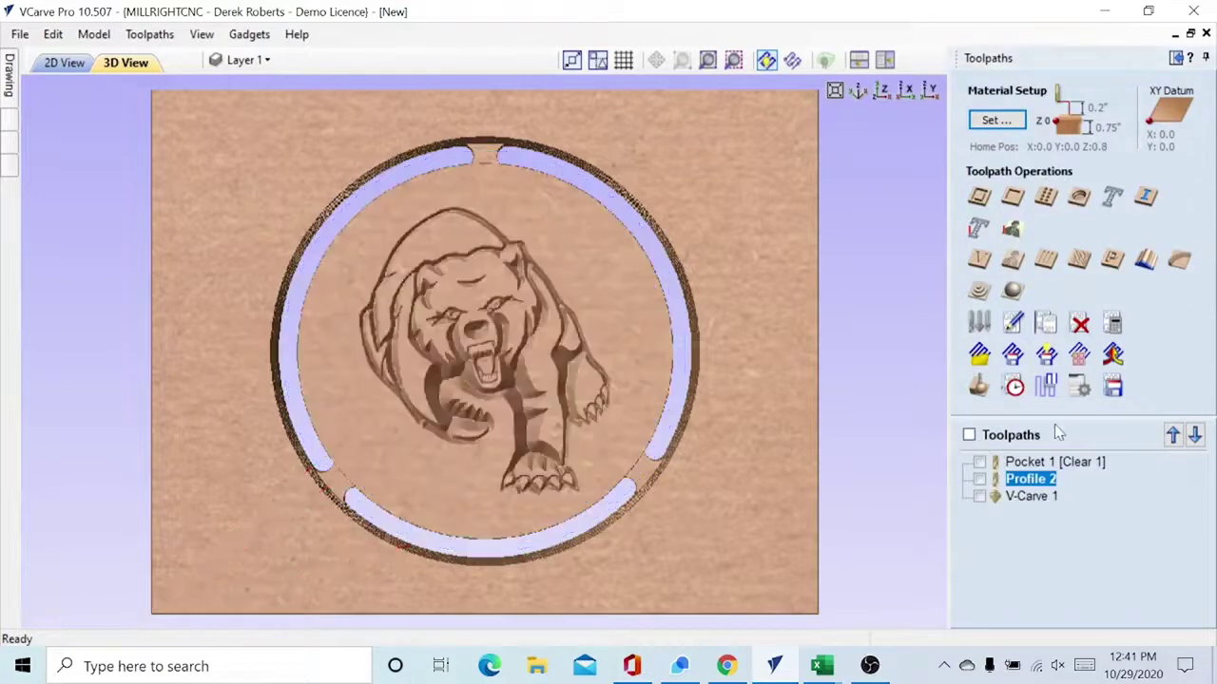
- Show only the Pocket 1 [Clear 1] and Profile 2 toolpaths and open the toolpath saving options for them
{"action": "left_click", "coordinate": [1113, 389]}
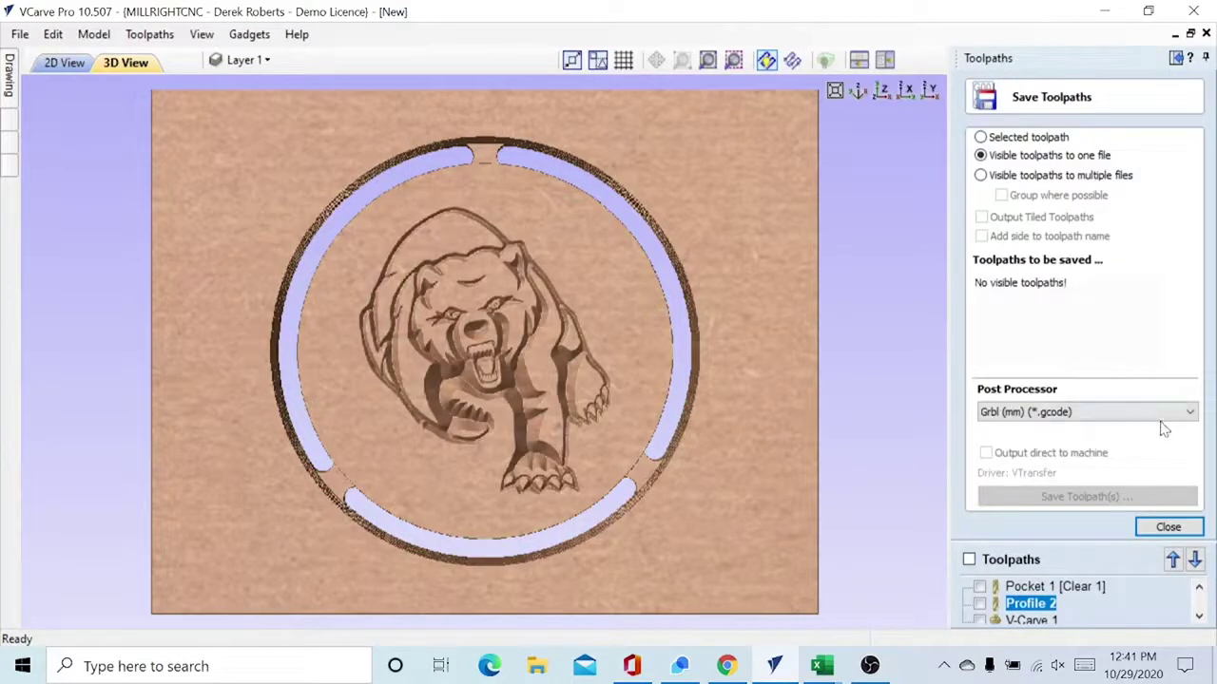
{"action": "left_click", "coordinate": [1177, 526]}
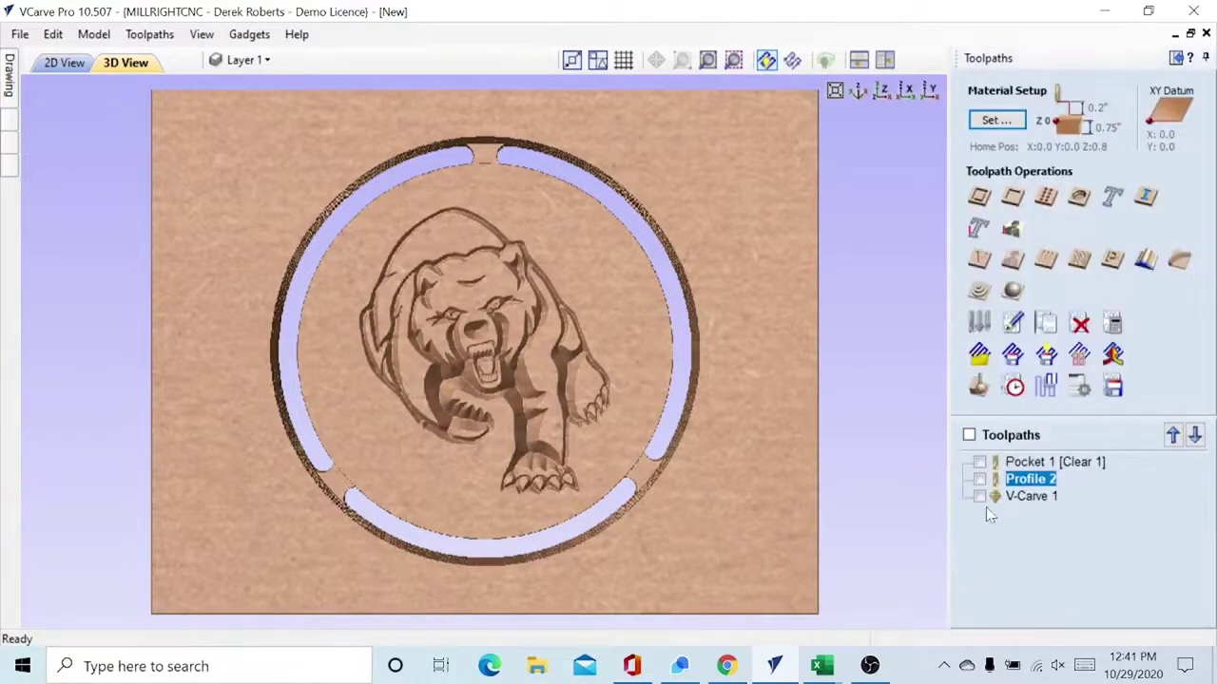
{"action": "left_click", "coordinate": [979, 462]}
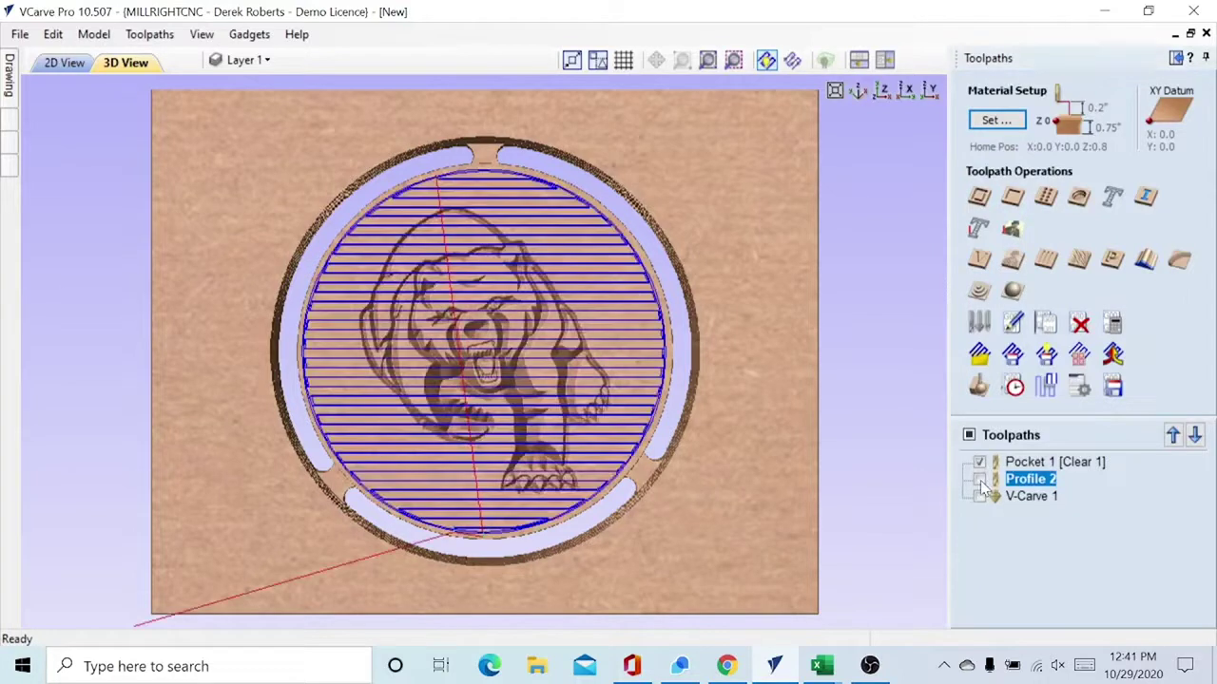
{"action": "left_click", "coordinate": [979, 479]}
{"action": "left_click", "coordinate": [1104, 388]}
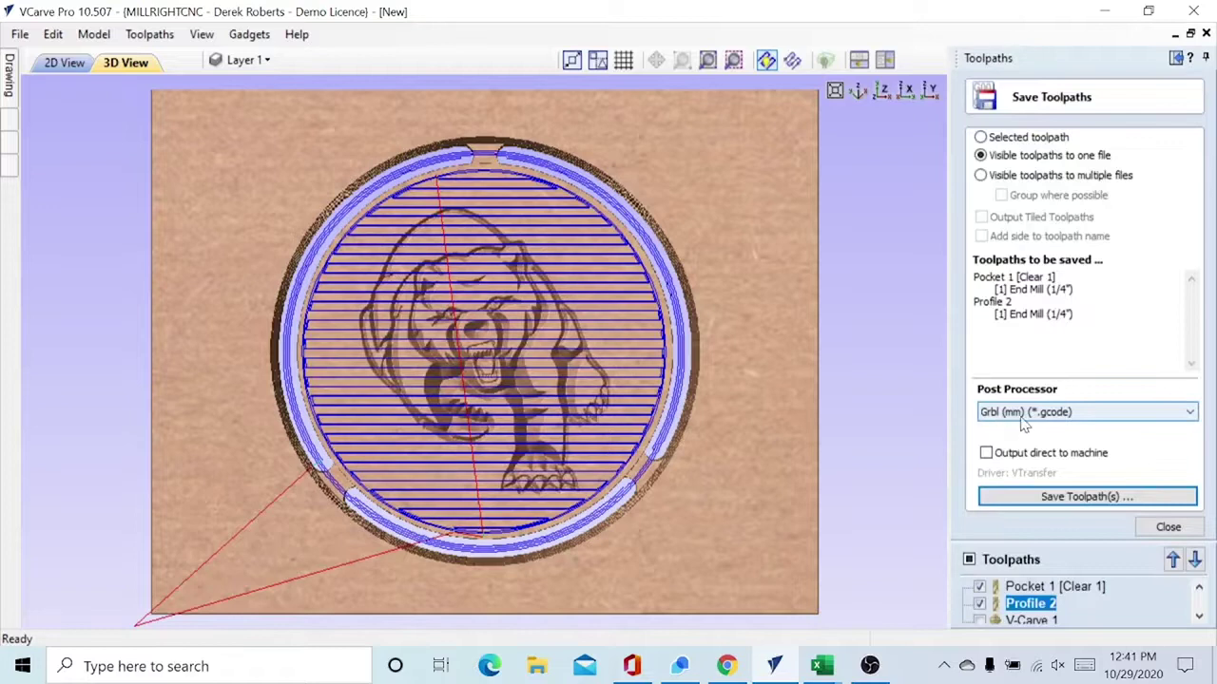
- Save the two visible 1/4-inch end mill toolpaths as one G-code file named "Bear Mascot 14 em" in the Documents folder VCarve Pro
{"action": "left_click", "coordinate": [1075, 502]}
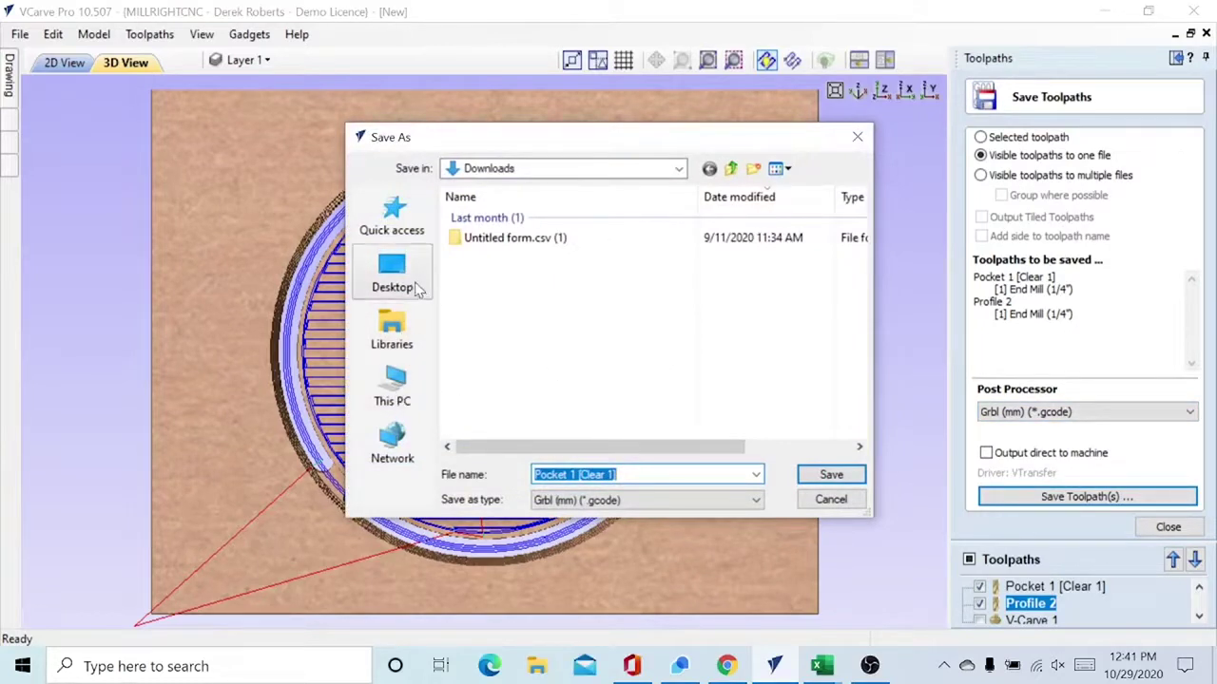
{"action": "left_click", "coordinate": [392, 390]}
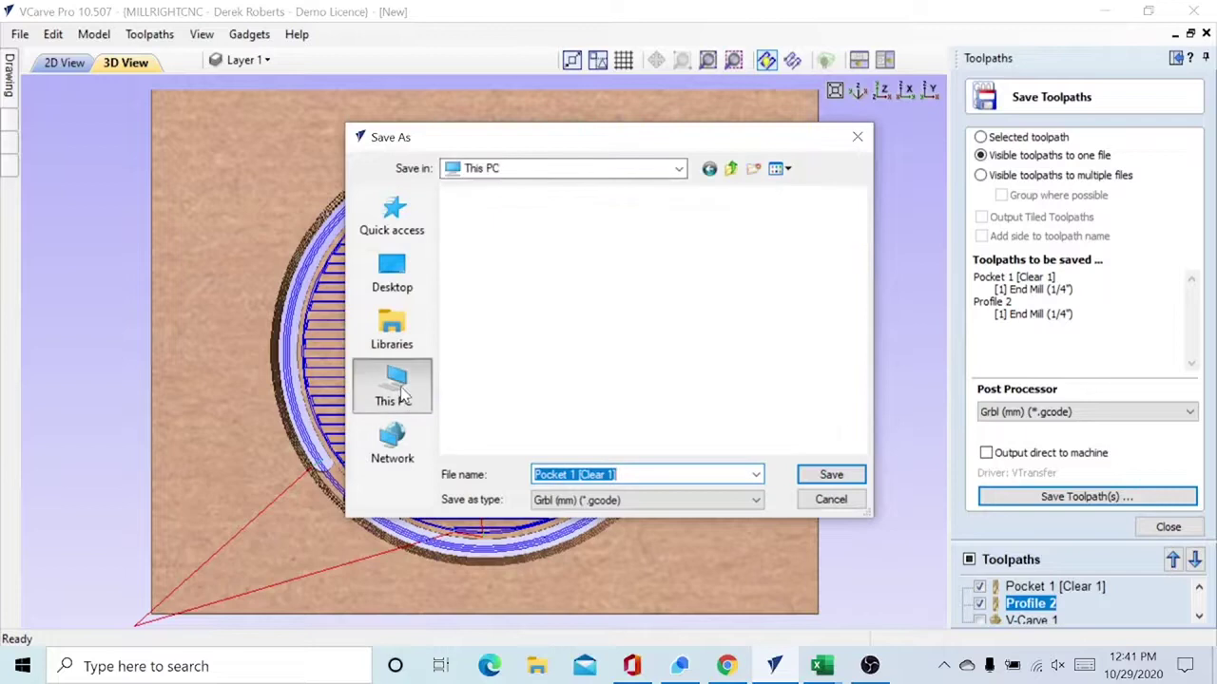
{"action": "double_click", "coordinate": [520, 344]}
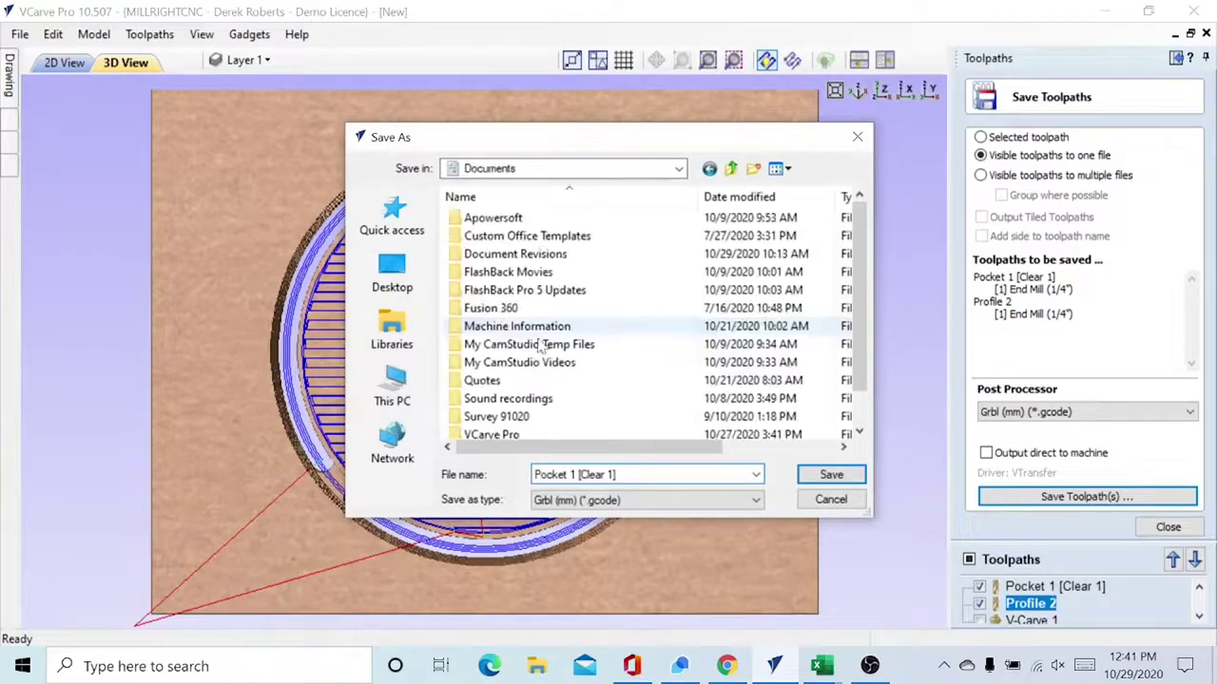
{"action": "scroll", "coordinate": [619, 329], "scroll_direction": "down", "scroll_amount": 1}
{"action": "double_click", "coordinate": [520, 403]}
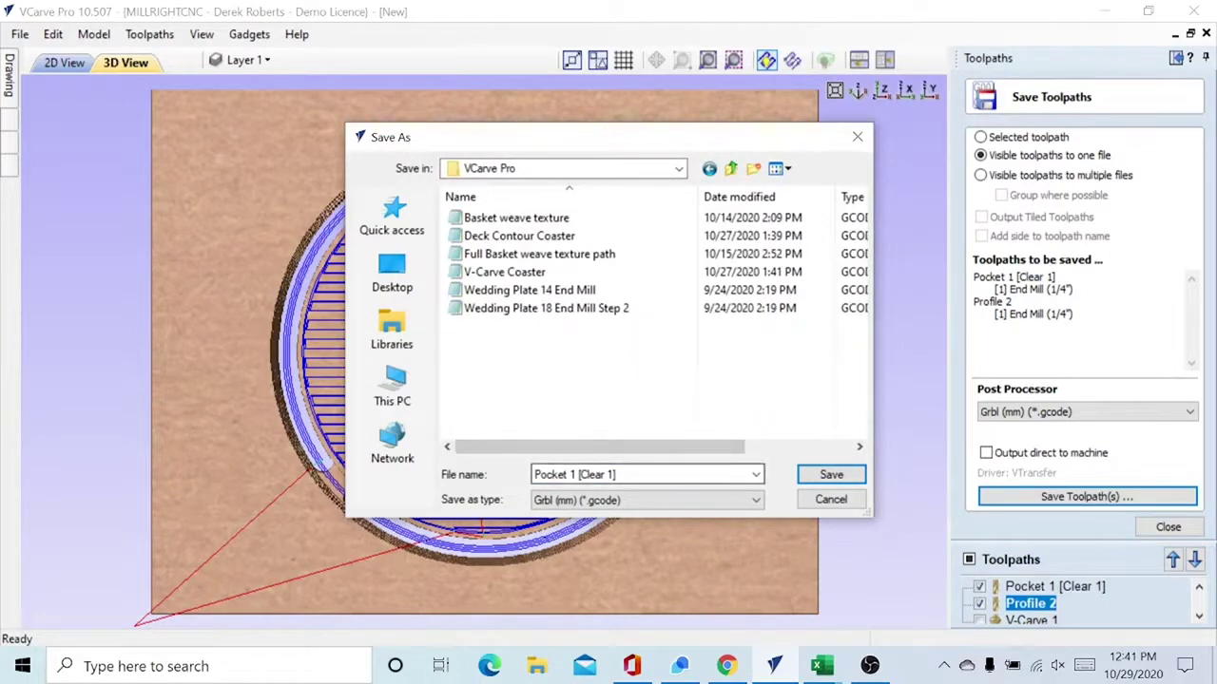
{"action": "left_click", "coordinate": [493, 473]}
{"action": "type", "text": "Bear Mascot"}
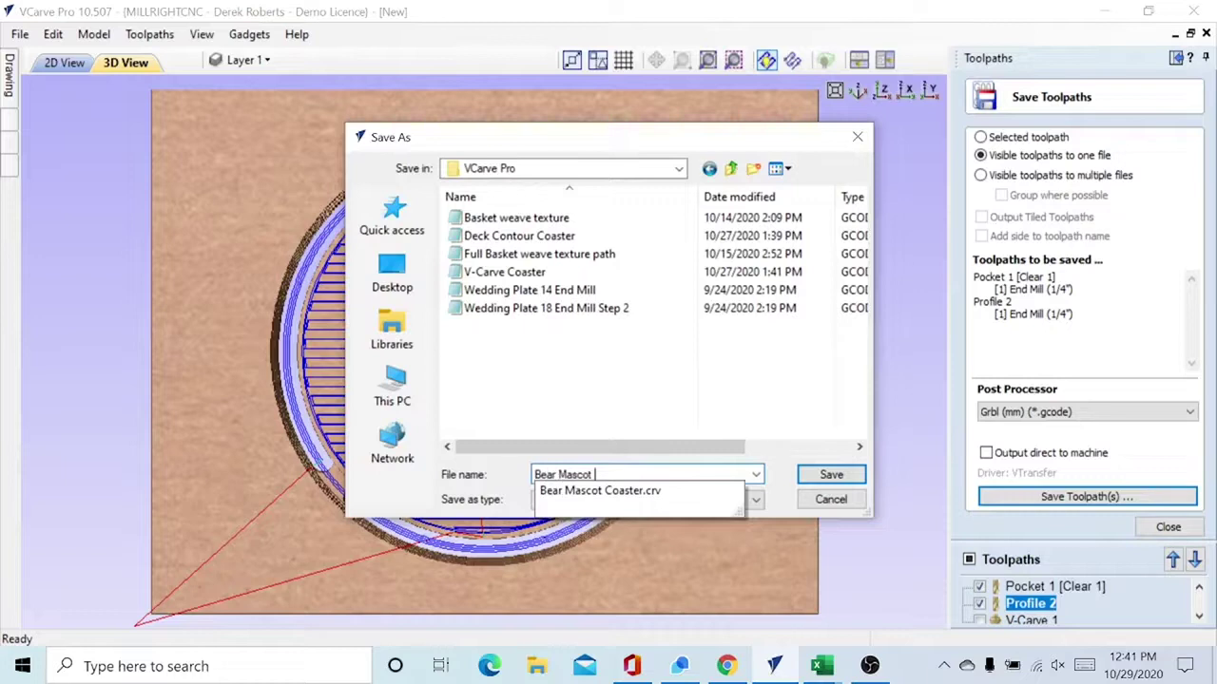
{"action": "type", "text": "14 em"}
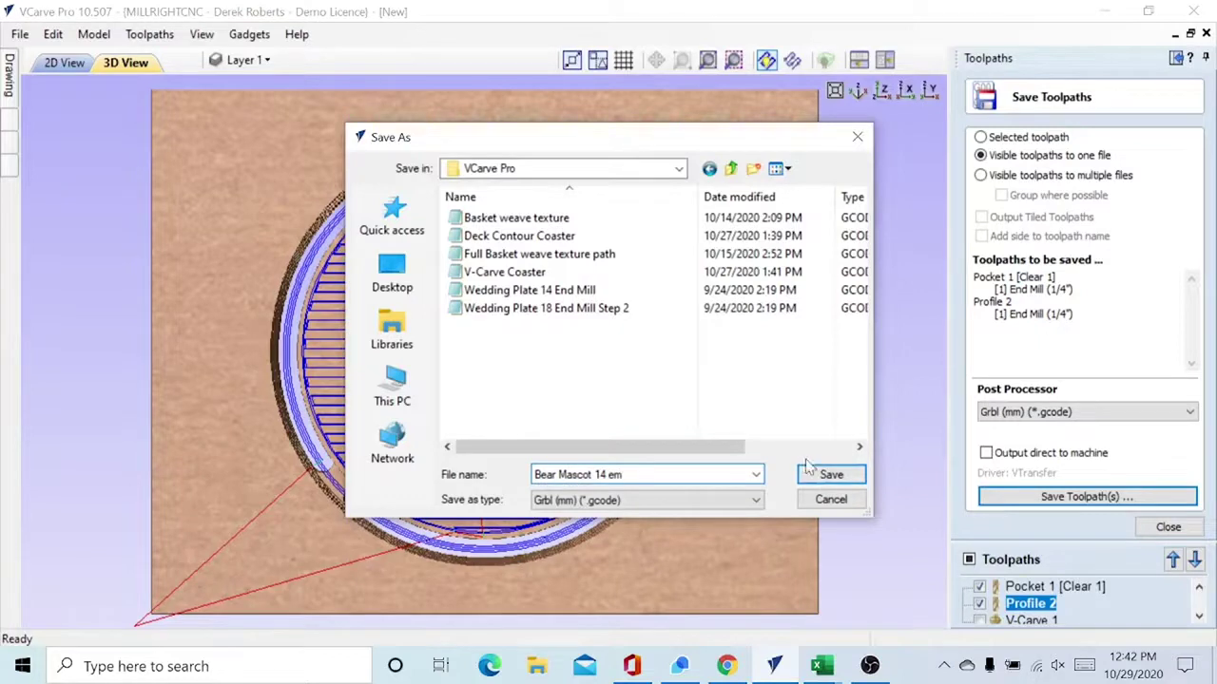
{"action": "left_click", "coordinate": [837, 474]}
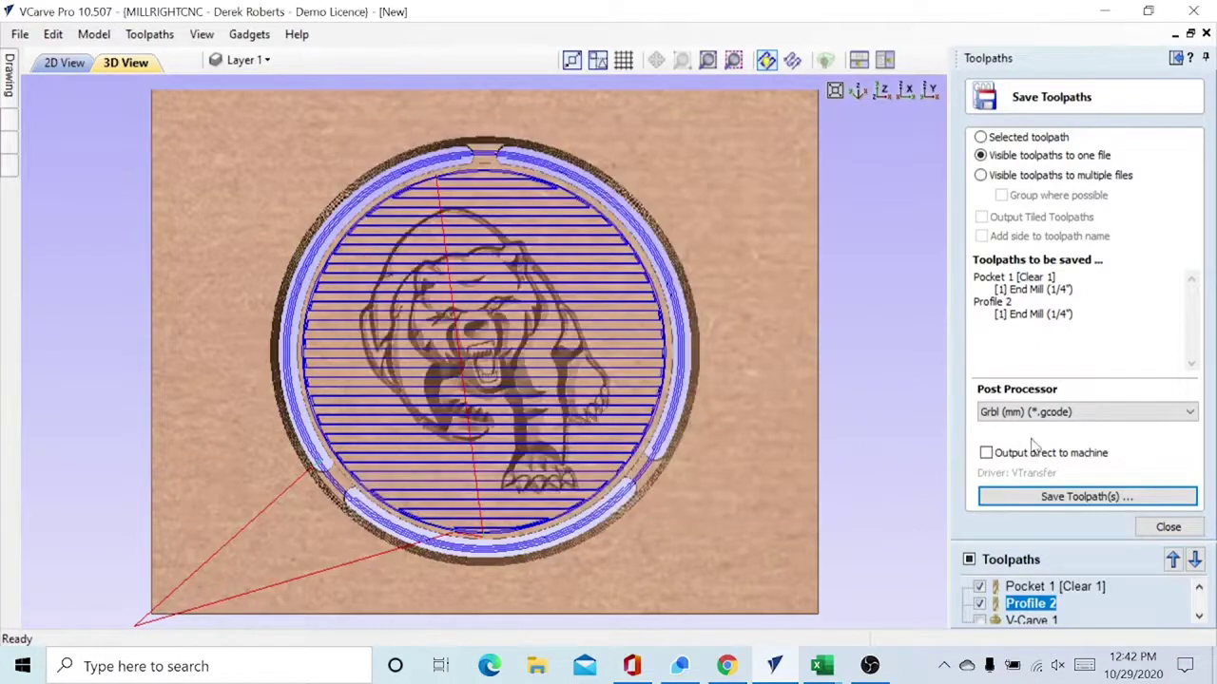
- Hide the pocket and profile toolpaths, show only V-Carve 1, and open the toolpath saving options for it
{"action": "left_click", "coordinate": [969, 560]}
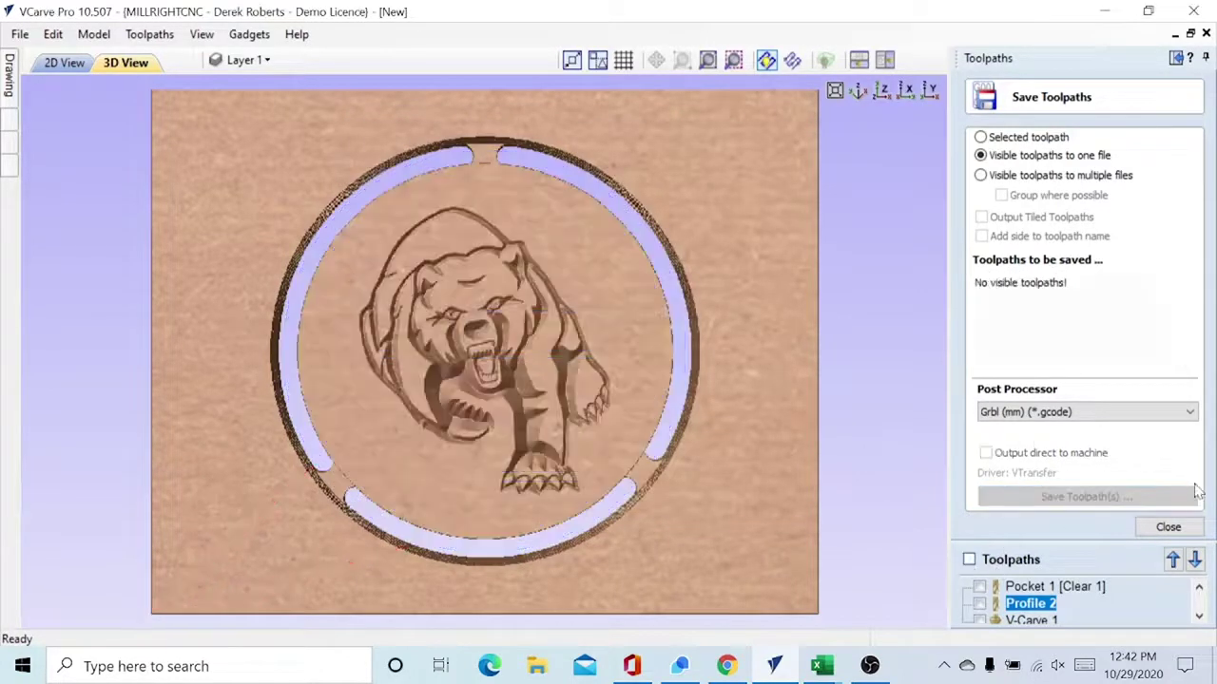
{"action": "scroll", "coordinate": [1112, 584], "scroll_direction": "down", "scroll_amount": 1}
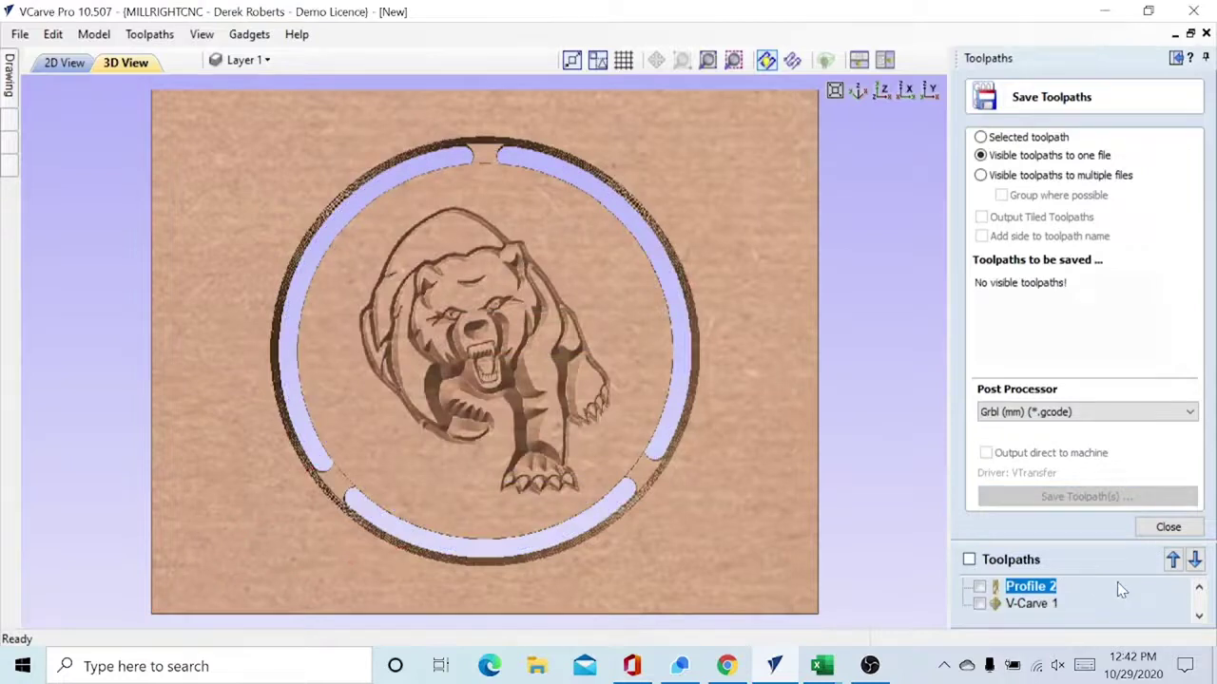
{"action": "left_click", "coordinate": [1169, 529]}
{"action": "left_click", "coordinate": [980, 497]}
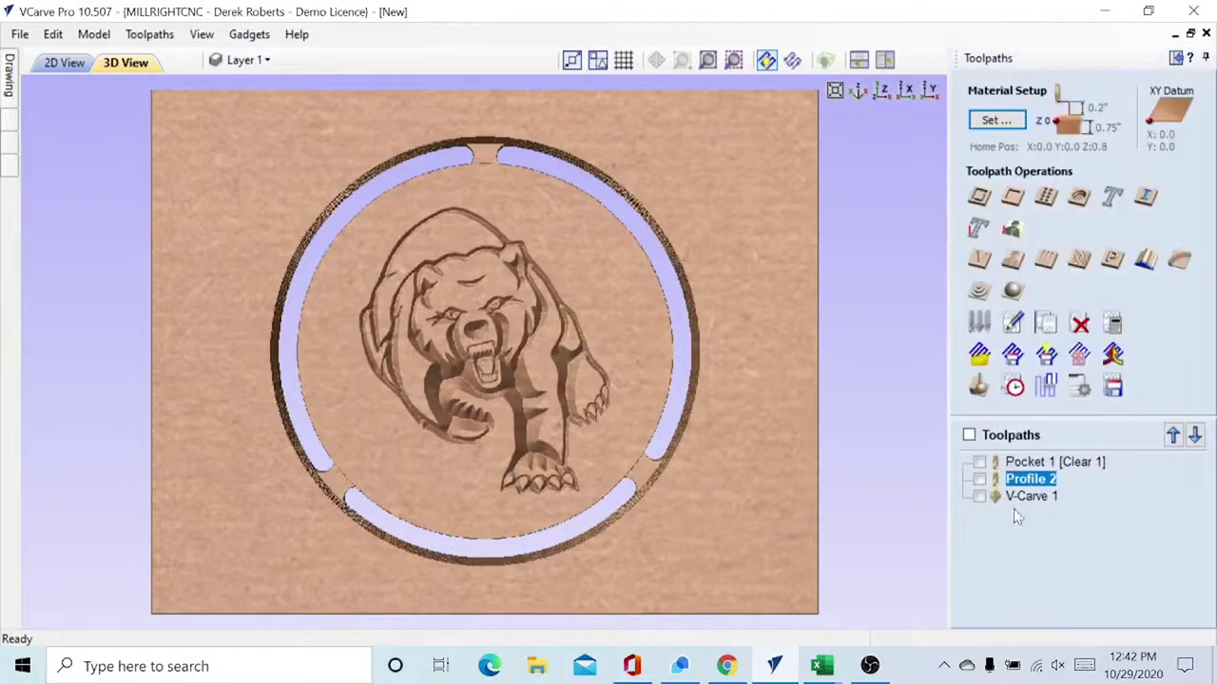
{"action": "left_click", "coordinate": [1122, 404]}
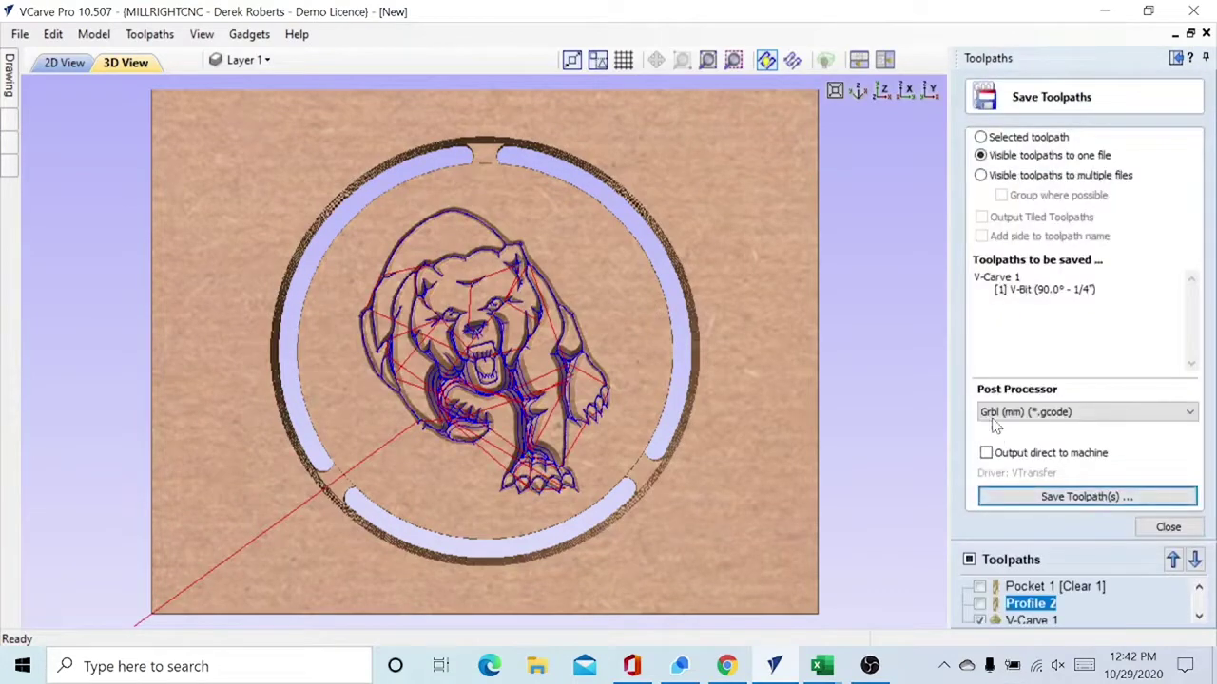
- Save the V-Carve 1 toolpath as a Grbl (mm) G-code file named "Bear Mascot 90 vb" in the VCarve Pro folder
{"action": "left_click", "coordinate": [1086, 496]}
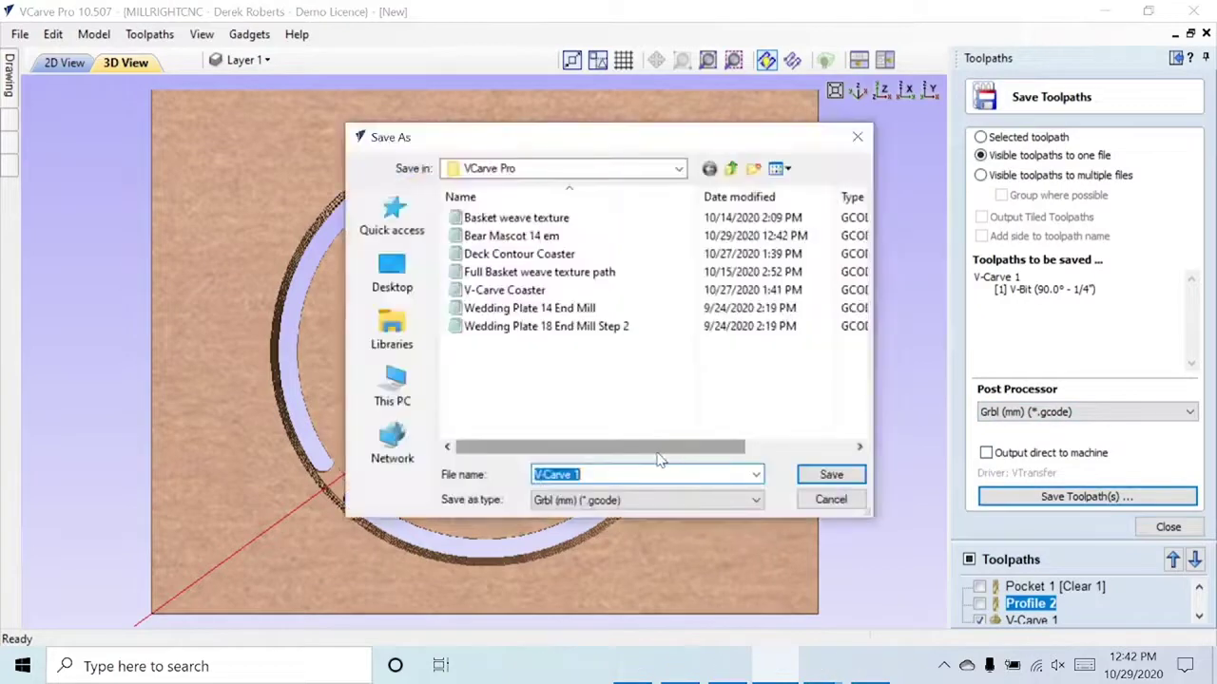
{"action": "type", "text": "Bear Masco"}
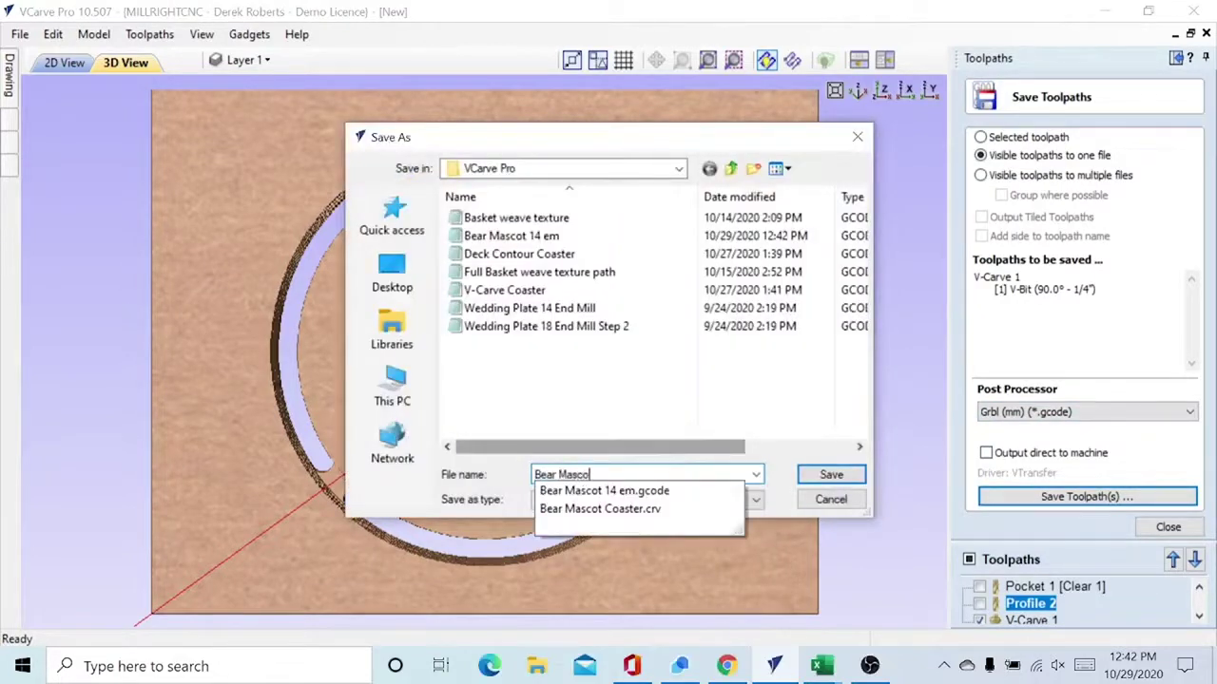
{"action": "type", "text": "t 90 vb"}
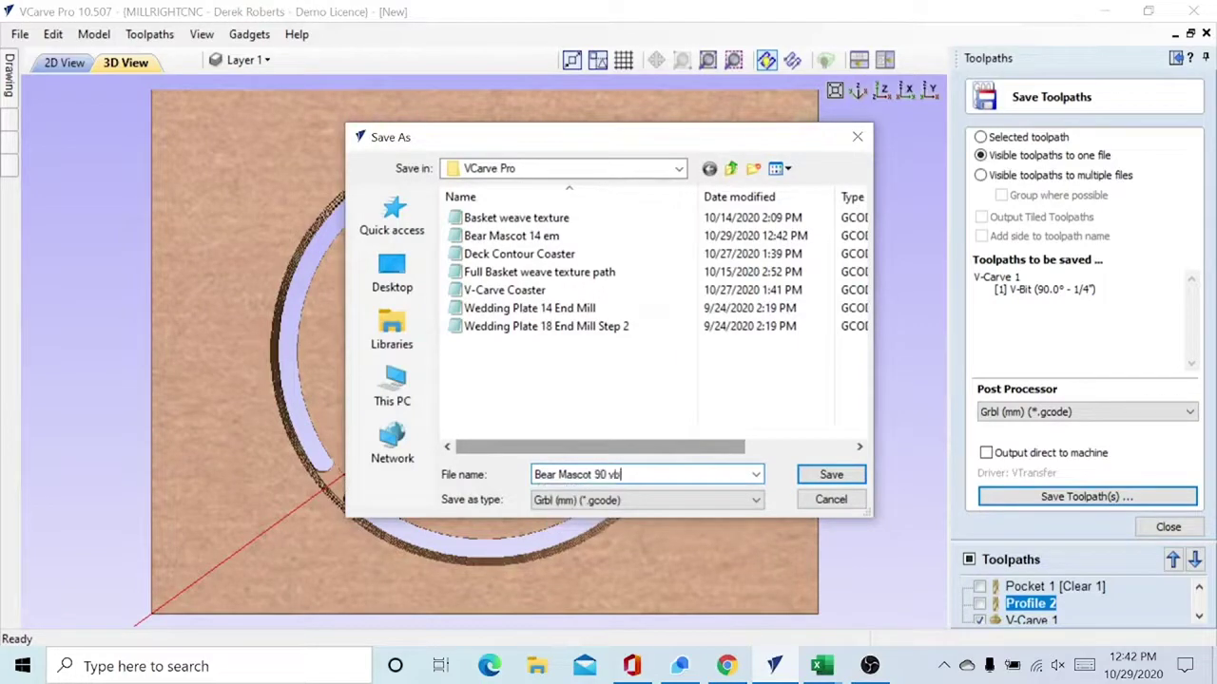
{"action": "left_click", "coordinate": [831, 475]}
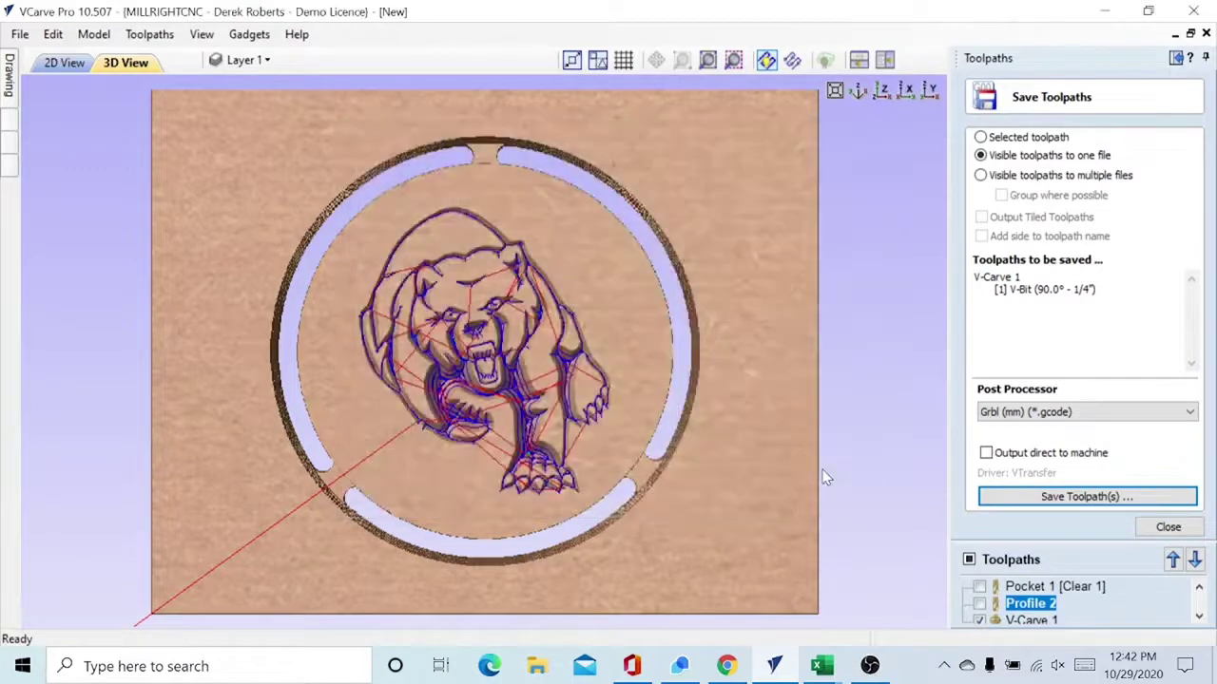